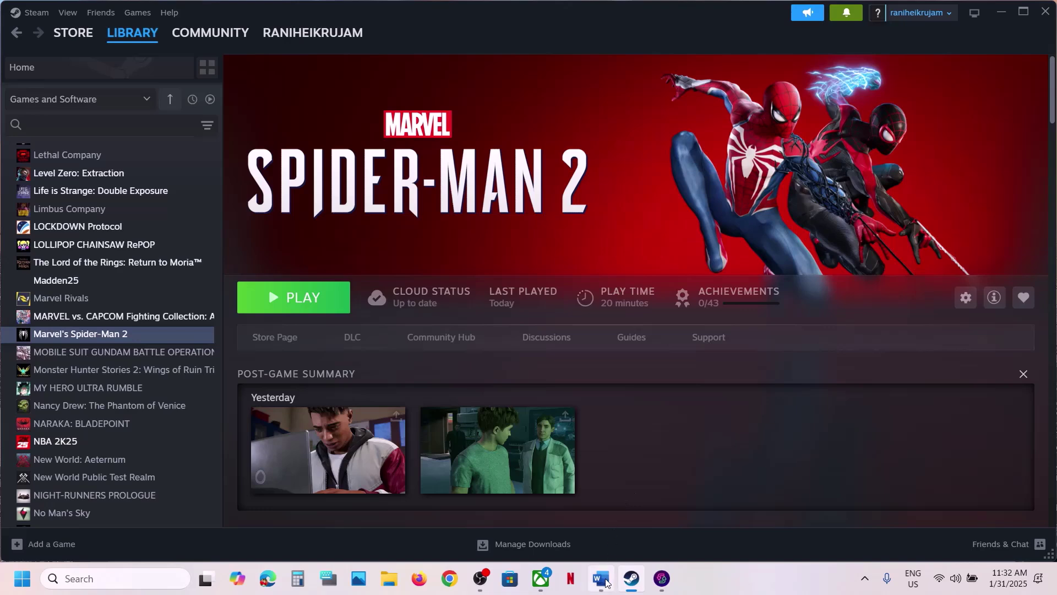
# Step: Highlight "If able to launch the launcher" in the Word notes, and launch Marvel's Spider-Man 2 from the Steam library
pyautogui.click(601, 579)
pyautogui.moveTo(245, 301); pyautogui.dragTo(693, 302)
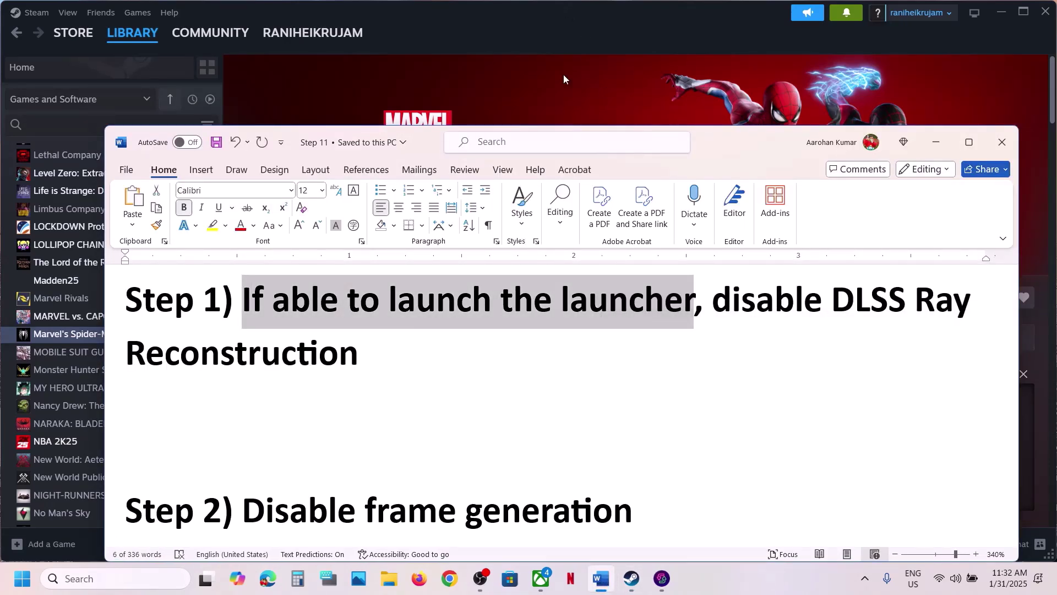
pyautogui.click(462, 66)
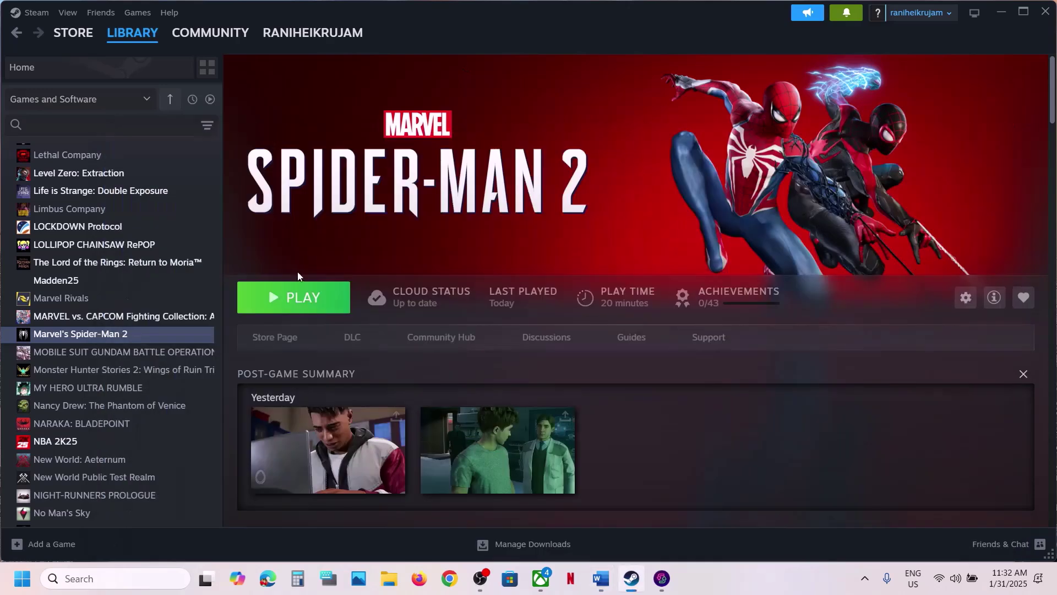
pyautogui.click(294, 297)
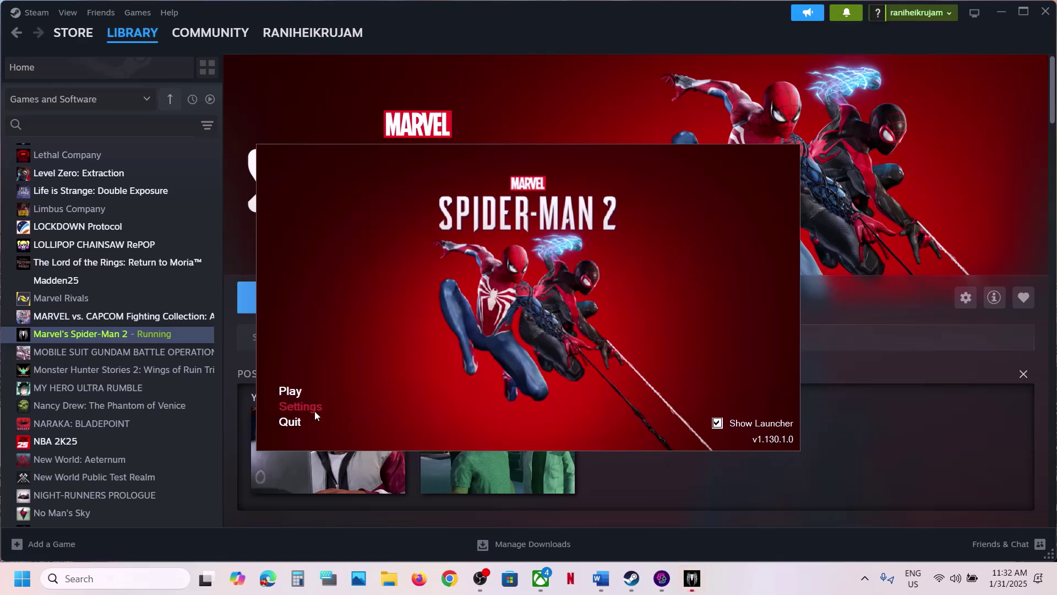
# Step: Set DLSS Ray Reconstruction to Off in the launcher's graphics settings and save the change
pyautogui.click(315, 408)
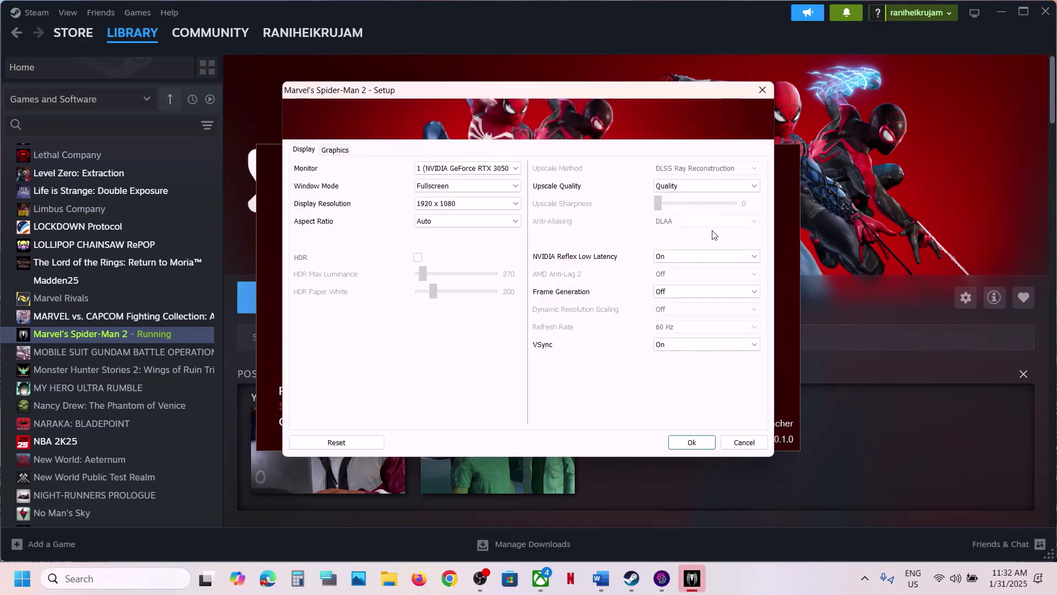
pyautogui.click(334, 152)
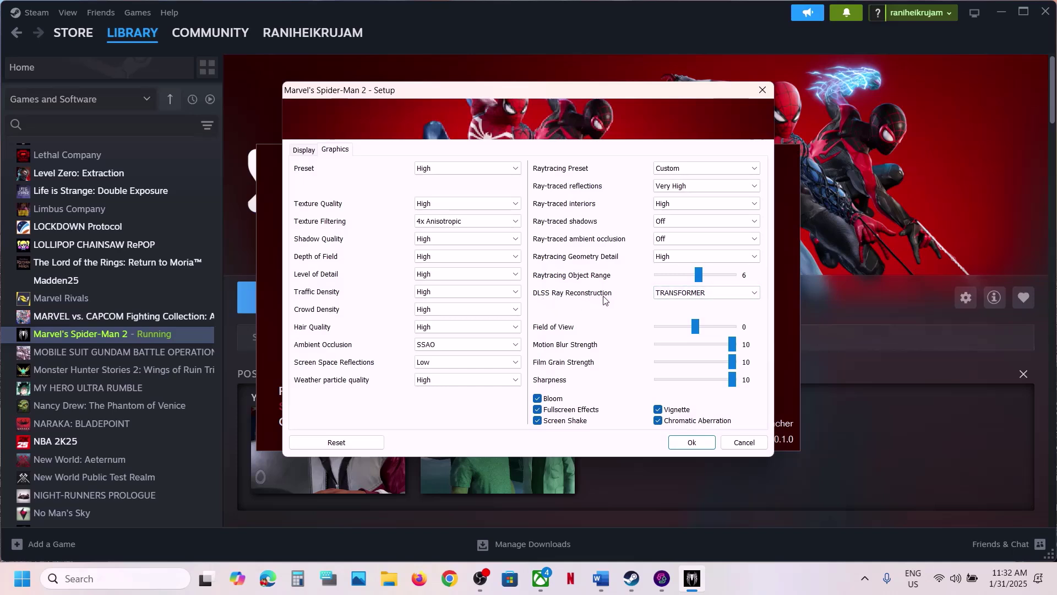
pyautogui.click(682, 292)
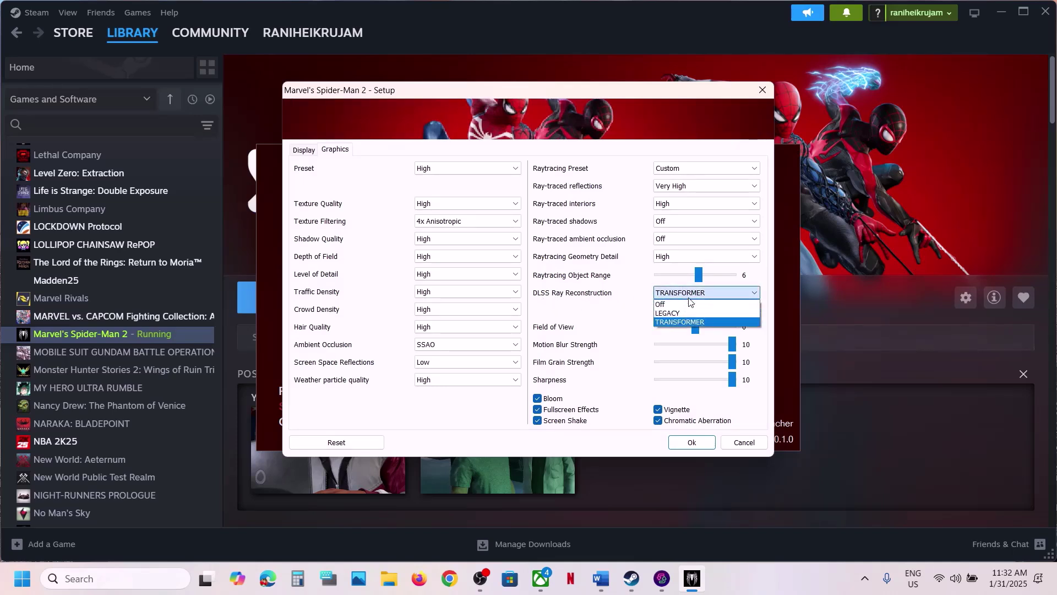
pyautogui.click(682, 302)
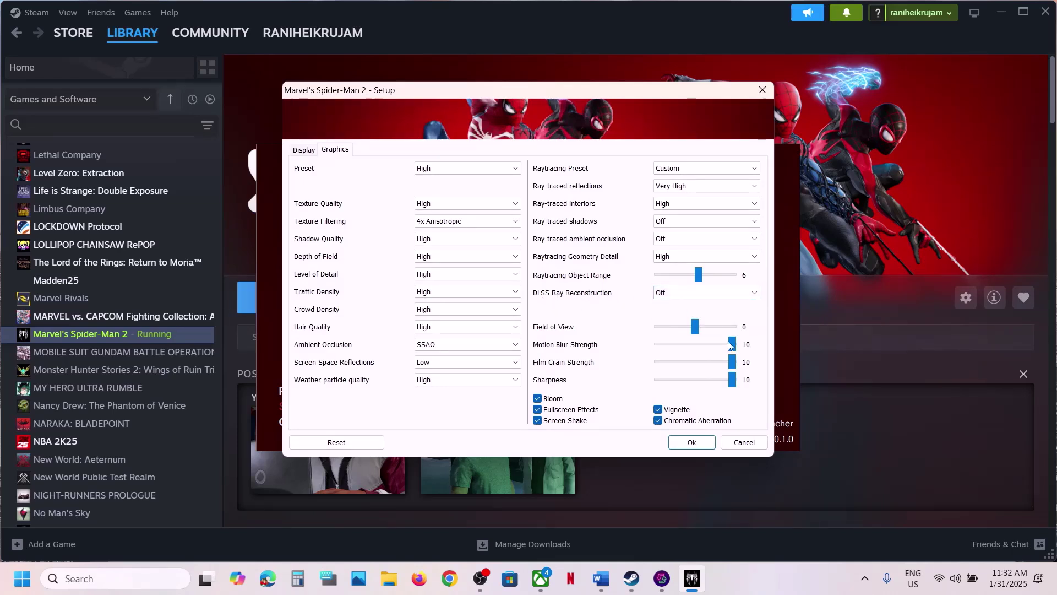
pyautogui.click(699, 442)
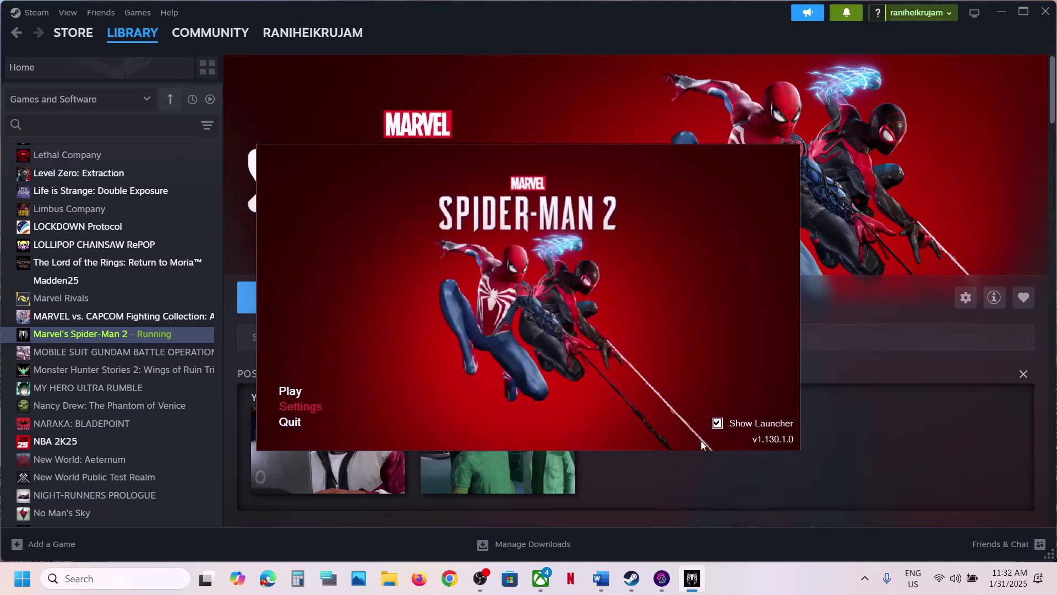
# Step: Switch to the Word notes and highlight the Step 2 instruction about disabling frame generation
pyautogui.click(601, 578)
pyautogui.scroll(-2, 353, 440)
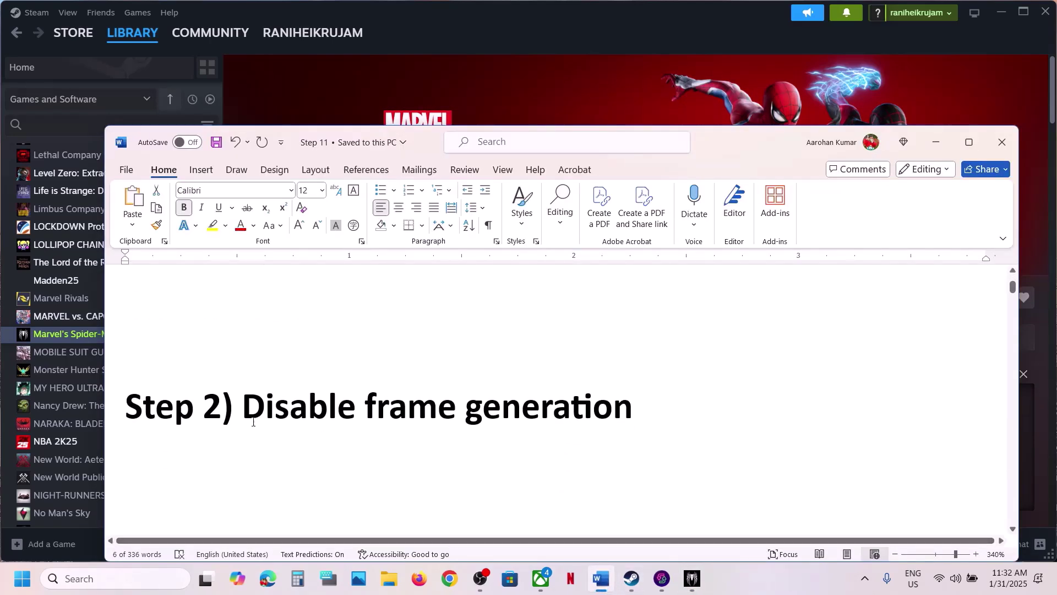
pyautogui.moveTo(247, 408); pyautogui.dragTo(682, 394)
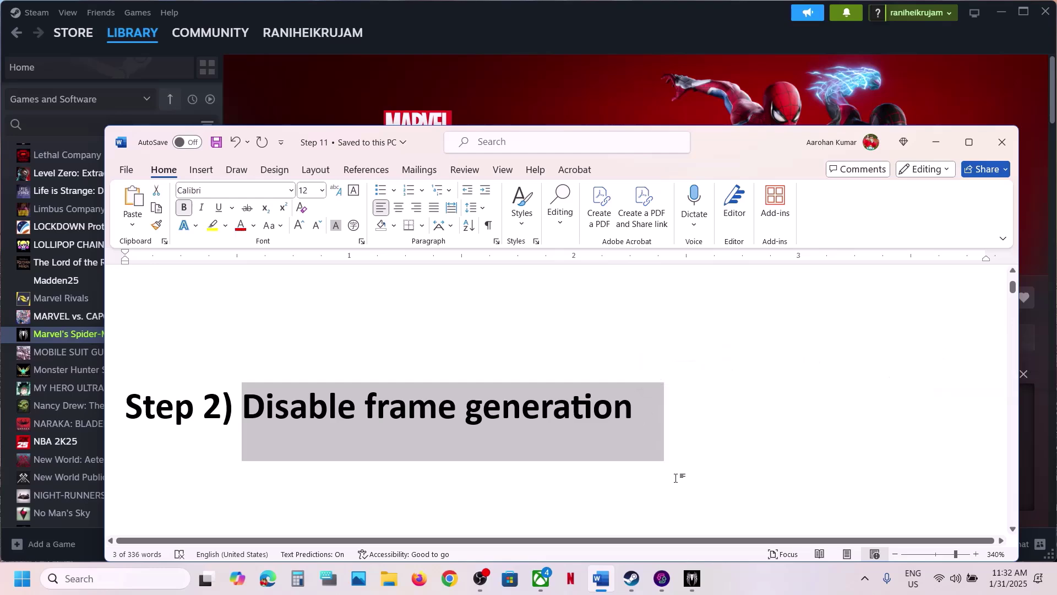
# Step: In the game launcher's display settings, try FSR 3.1.0 Frame Generation, set Frame Generation back to Off and save
pyautogui.click(693, 578)
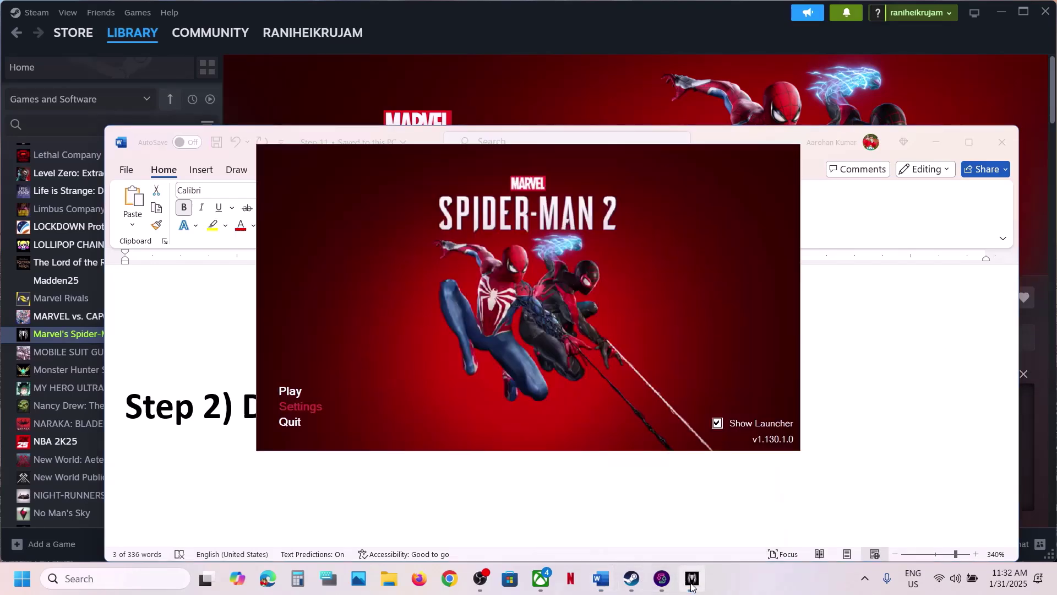
pyautogui.click(303, 408)
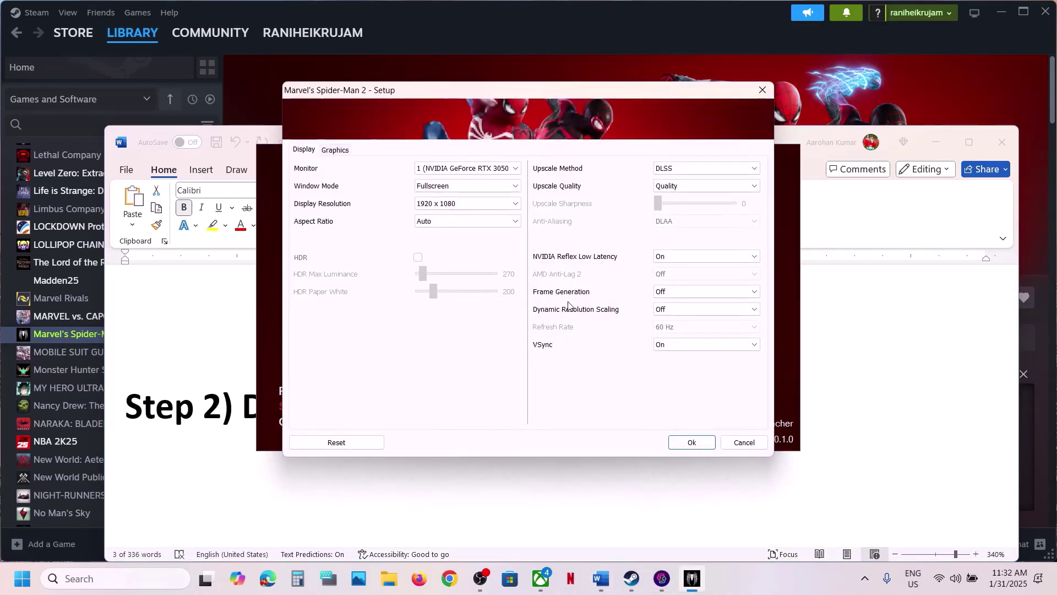
pyautogui.click(683, 294)
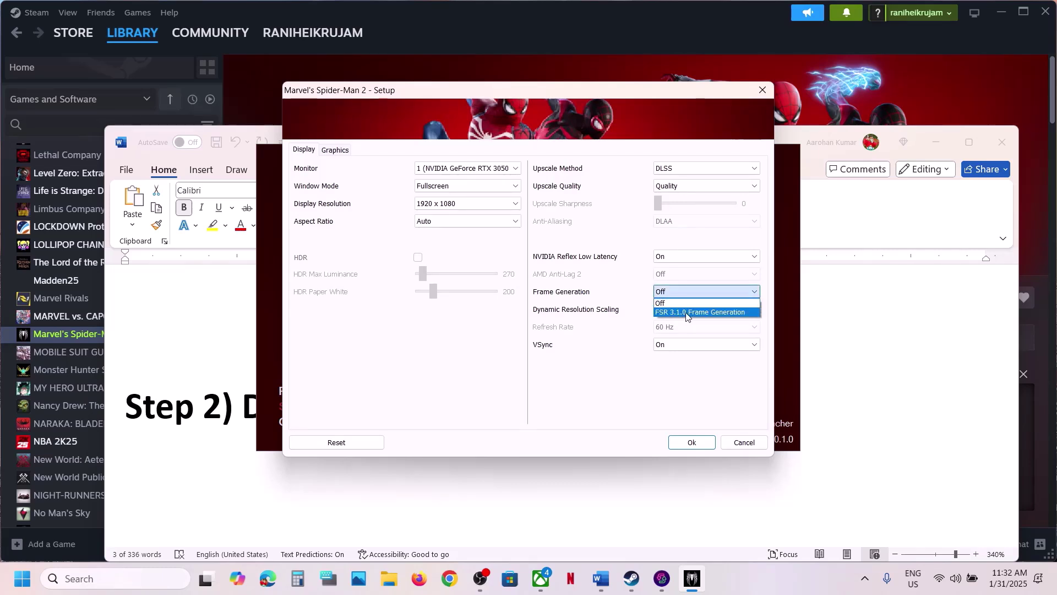
pyautogui.click(686, 312)
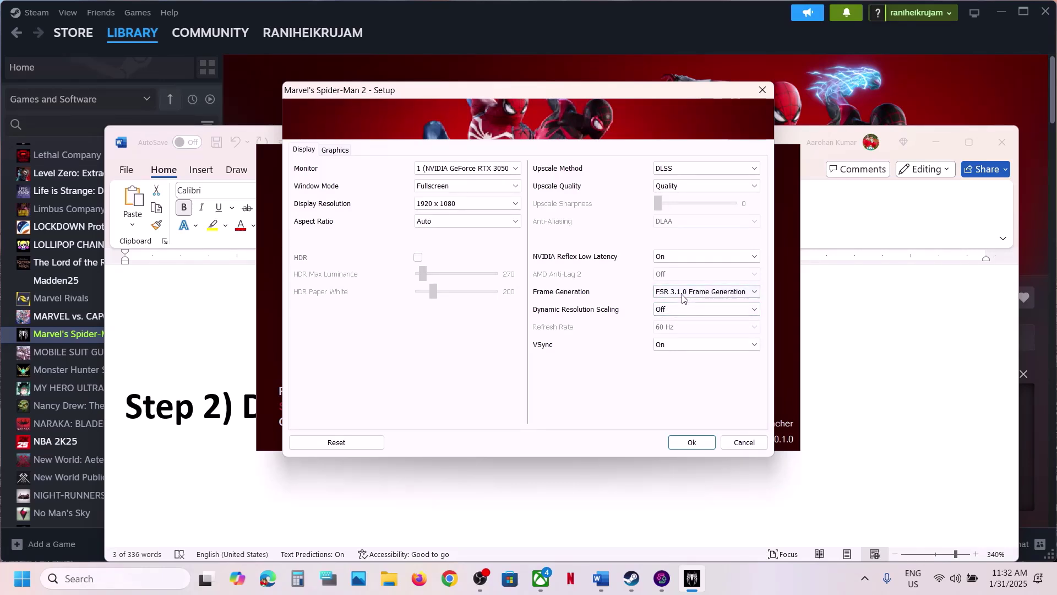
pyautogui.click(683, 295)
pyautogui.click(683, 303)
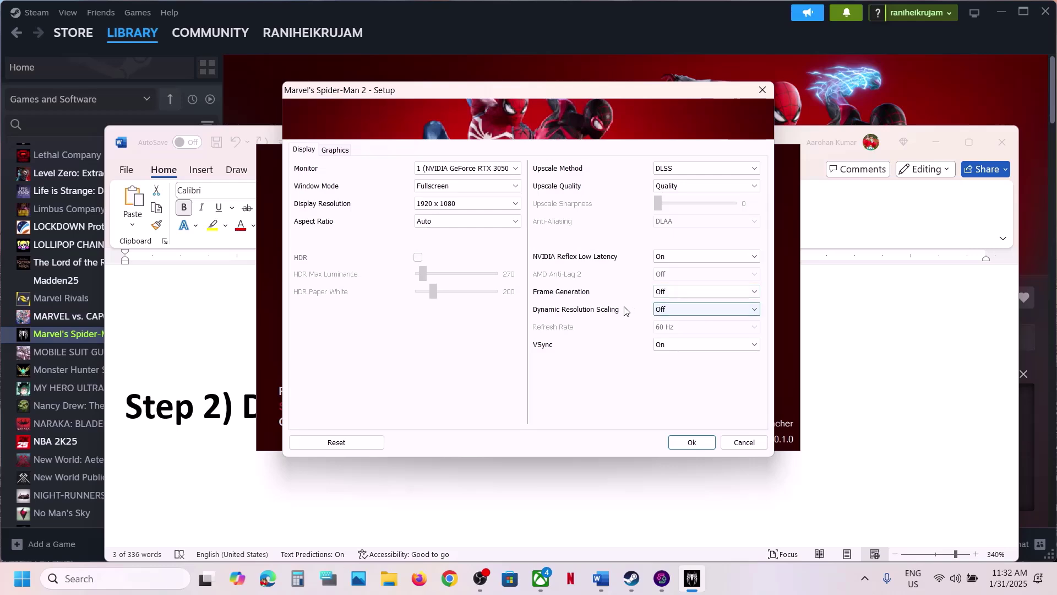
pyautogui.click(681, 442)
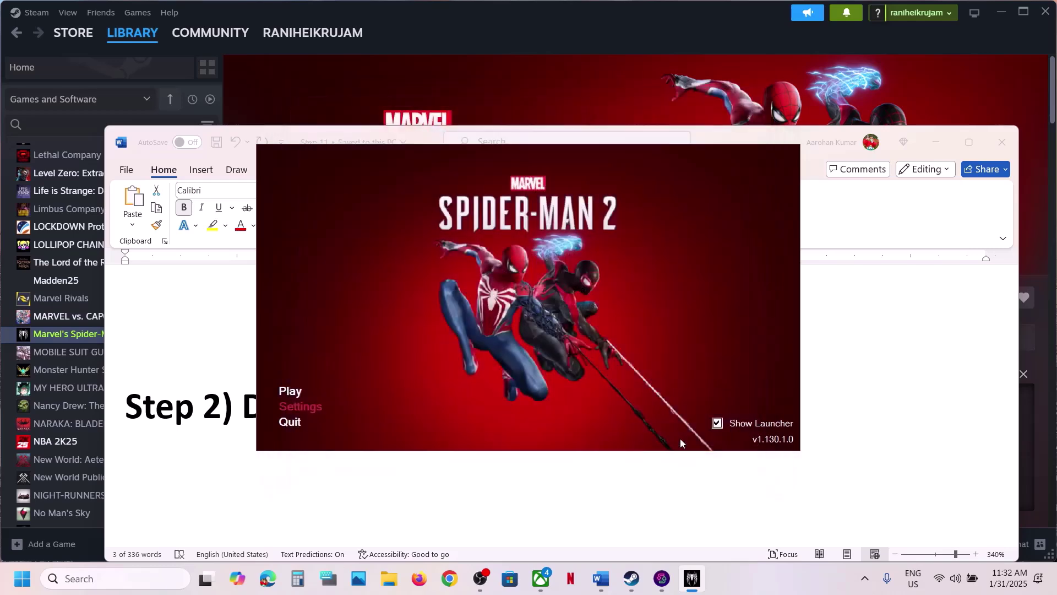
# Step: Return to the Word notes and highlight the Step 3 instruction about turning off ray tracing
pyautogui.click(464, 494)
pyautogui.scroll(-5, 464, 492)
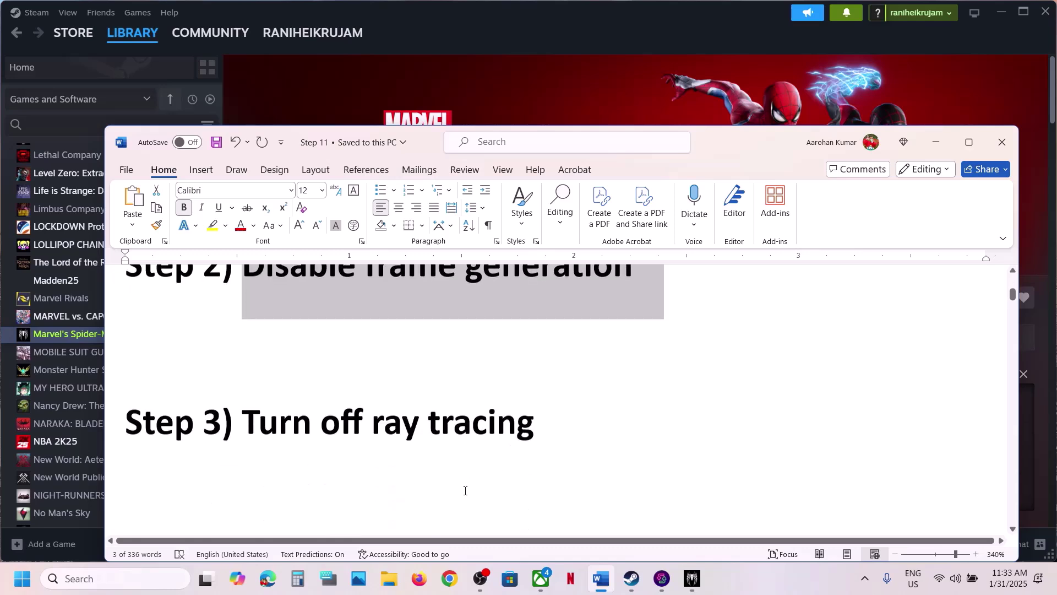
pyautogui.moveTo(266, 389); pyautogui.dragTo(537, 388)
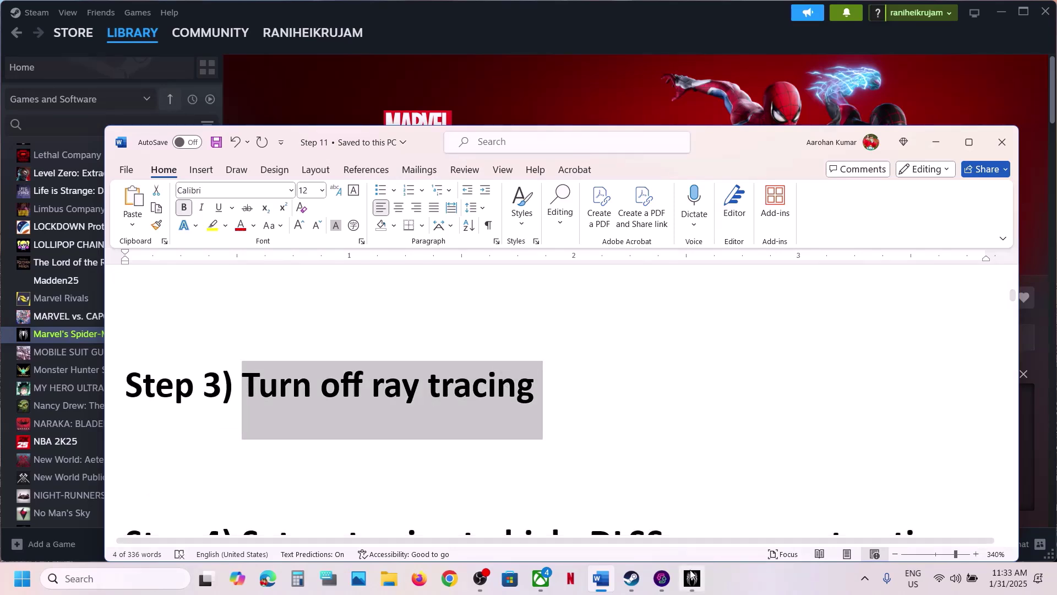
# Step: Switch to the game launcher, set the Raytracing Preset to Off in the graphics settings and save
pyautogui.hotkey('alt', 'Tab')
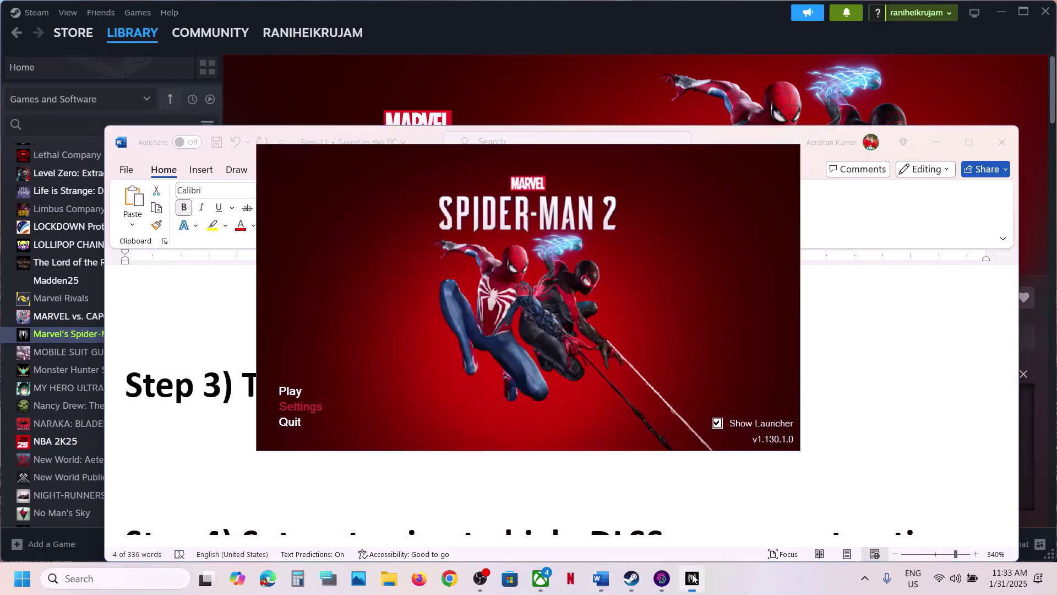
pyautogui.click(308, 409)
pyautogui.click(341, 151)
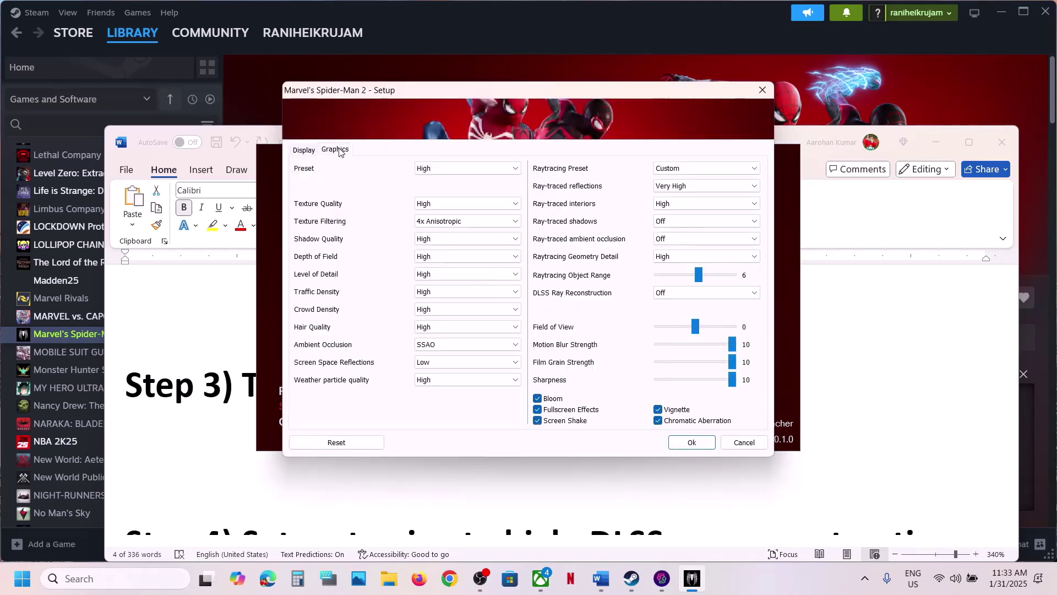
pyautogui.click(682, 174)
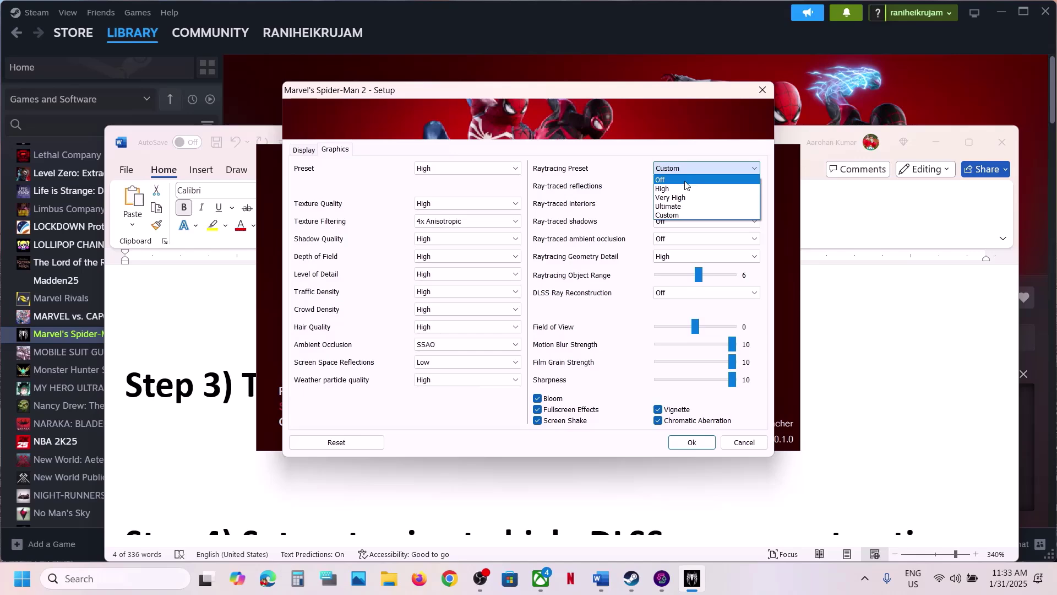
pyautogui.click(685, 185)
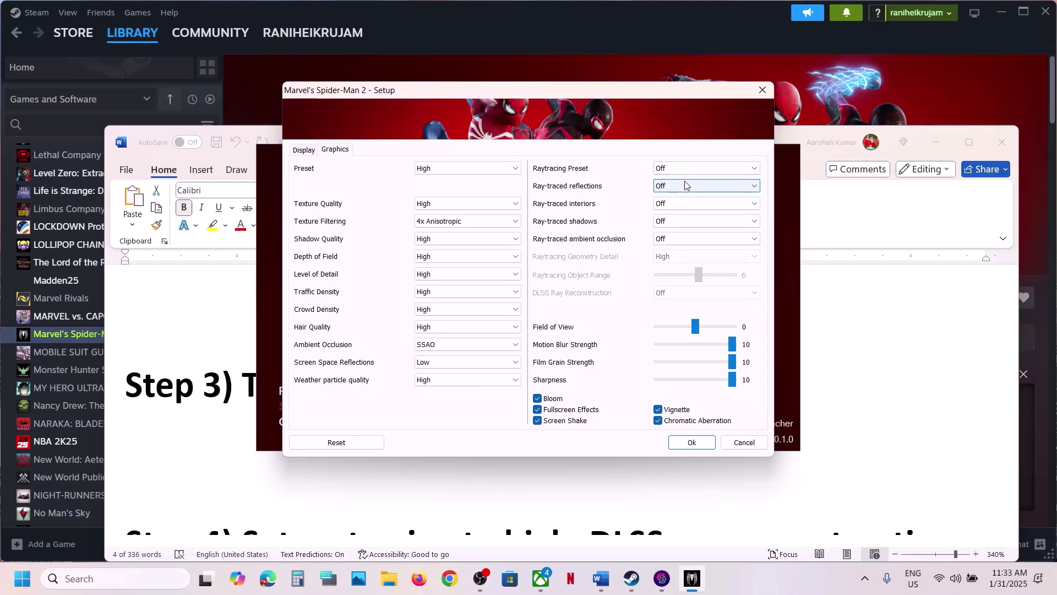
pyautogui.click(692, 443)
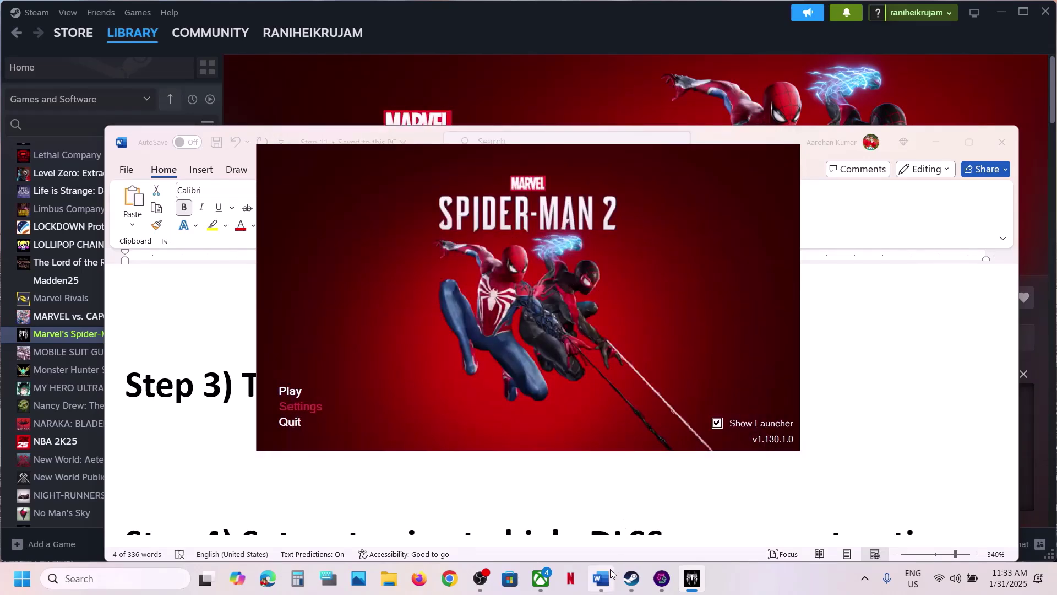
# Step: Switch to the Word notes and highlight "Set raytracing to high" in Step 4
pyautogui.click(600, 579)
pyautogui.moveTo(243, 385); pyautogui.dragTo(524, 441)
pyautogui.scroll(-3, 428, 393)
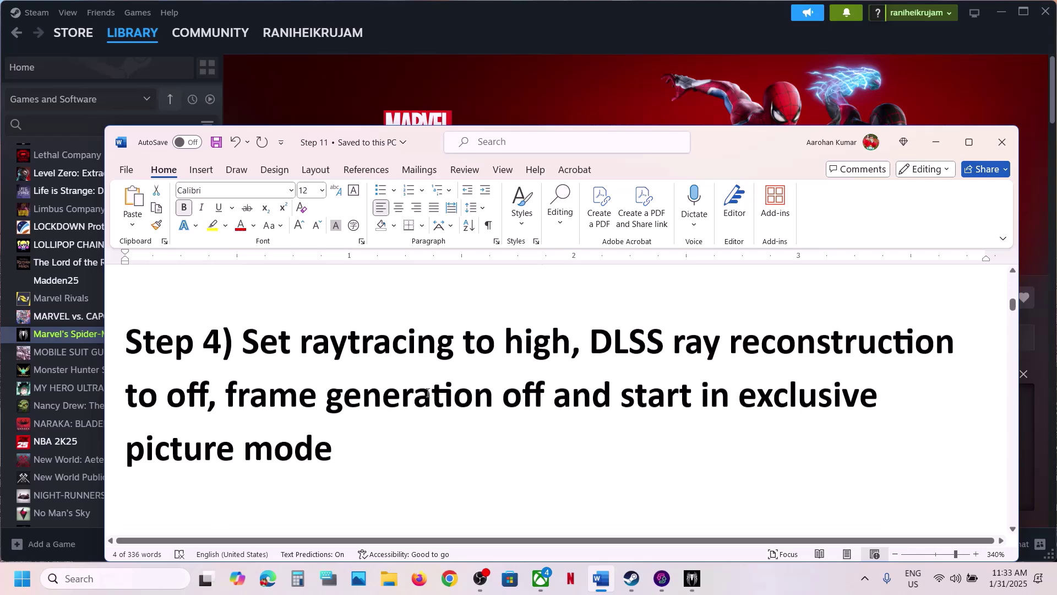
pyautogui.moveTo(243, 334); pyautogui.dragTo(570, 346)
# Step: Switch to the game launcher and set the Raytracing Preset to High in the graphics settings
pyautogui.click(693, 585)
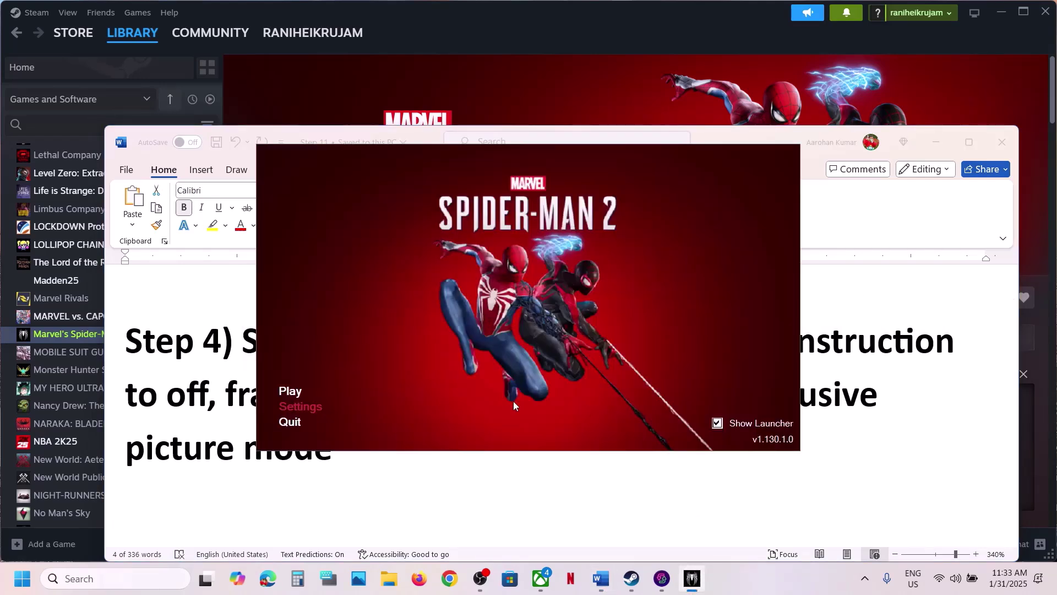
pyautogui.click(306, 405)
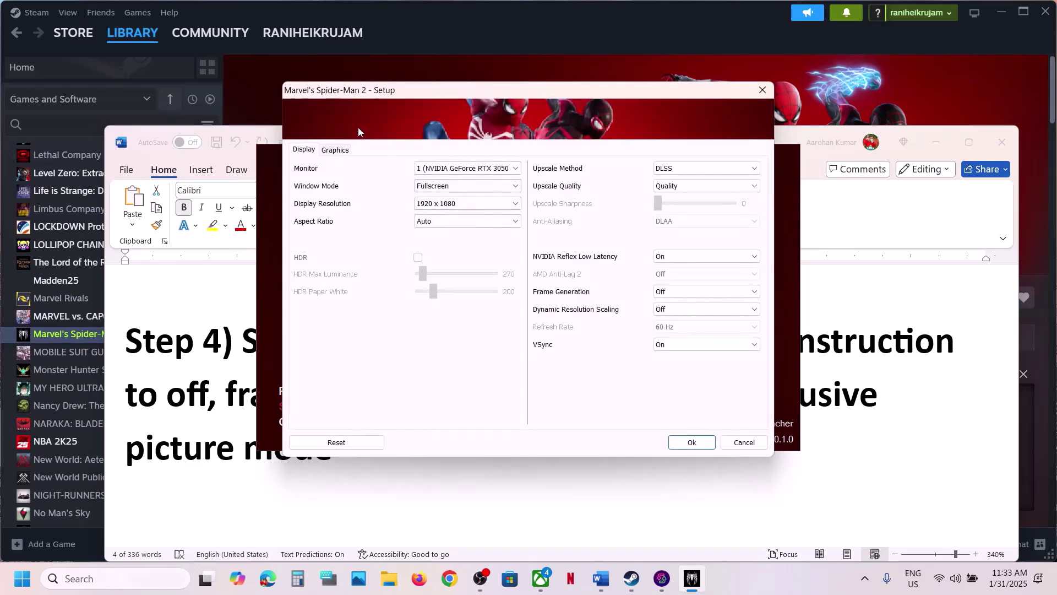
pyautogui.click(336, 150)
pyautogui.click(674, 169)
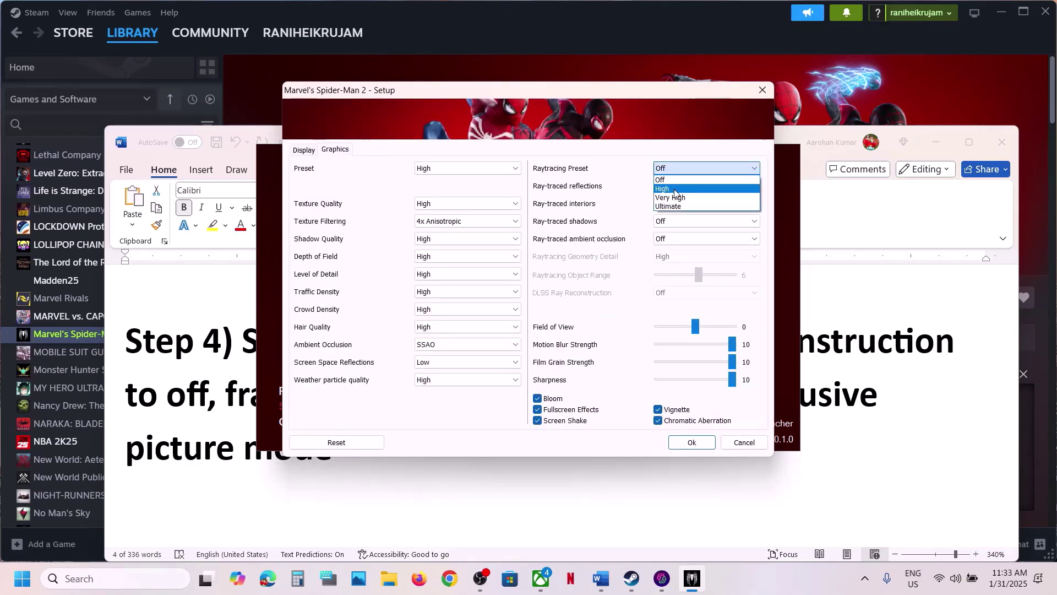
pyautogui.click(675, 192)
# Step: Highlight the ray reconstruction and frame generation part of Step 4 in Word, and select Off for Frame Generation in the launcher's display settings
pyautogui.click(226, 400)
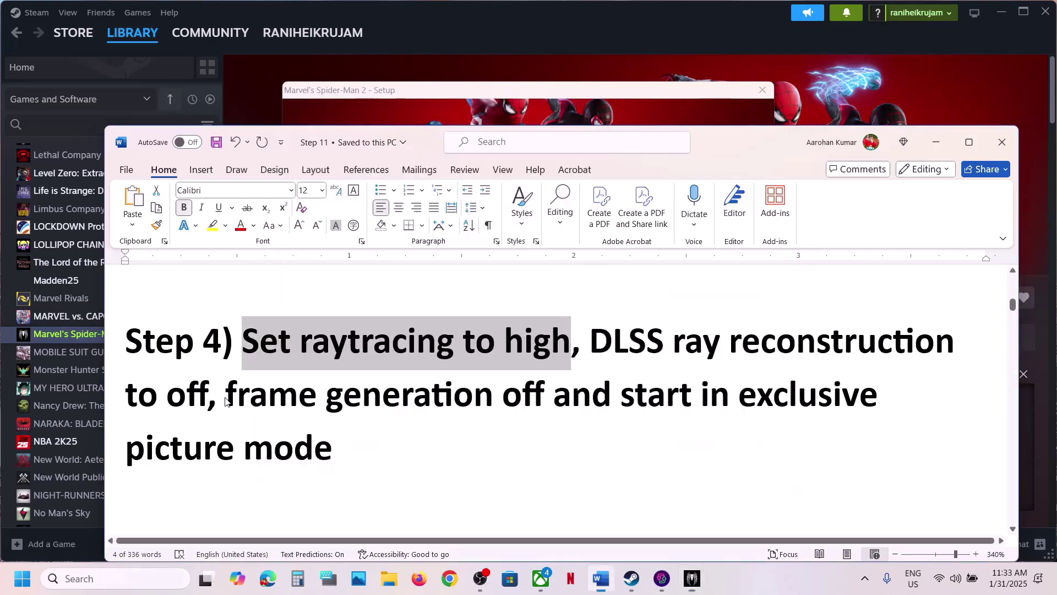
pyautogui.moveTo(590, 348); pyautogui.dragTo(501, 394)
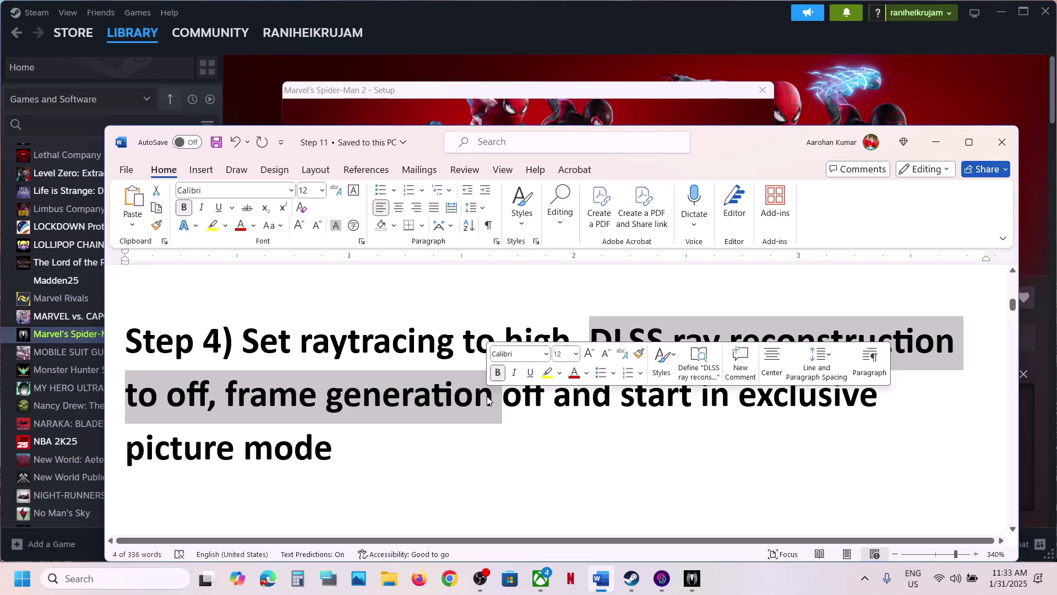
pyautogui.click(694, 580)
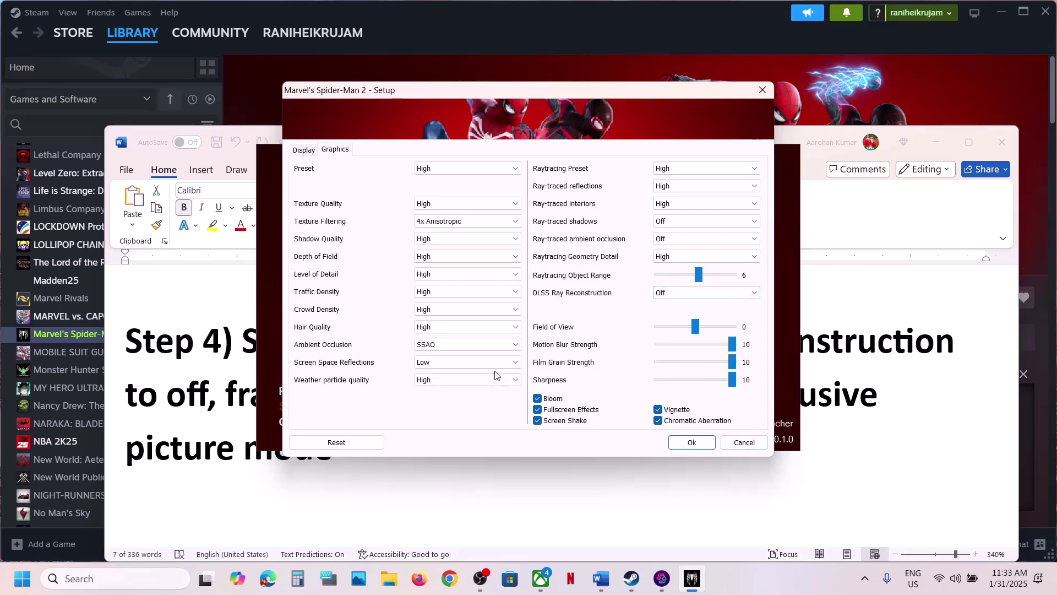
pyautogui.click(302, 150)
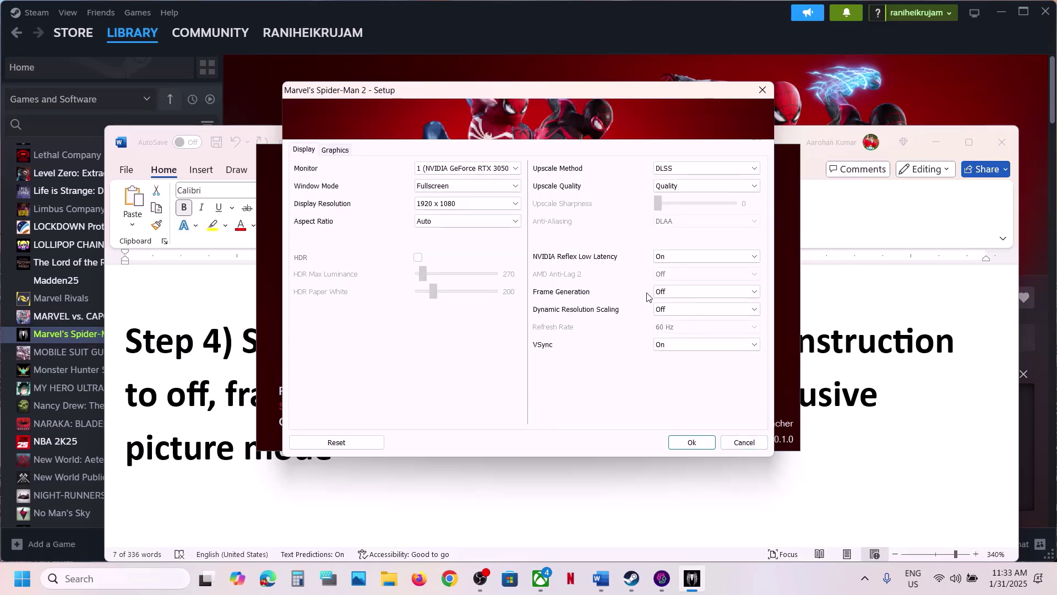
pyautogui.click(683, 295)
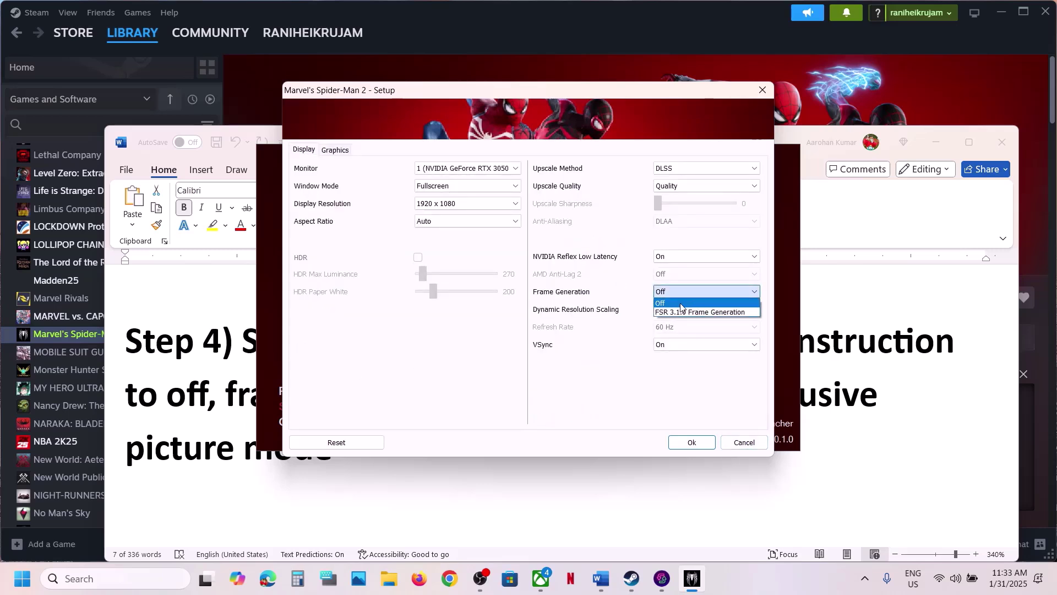
pyautogui.click(681, 304)
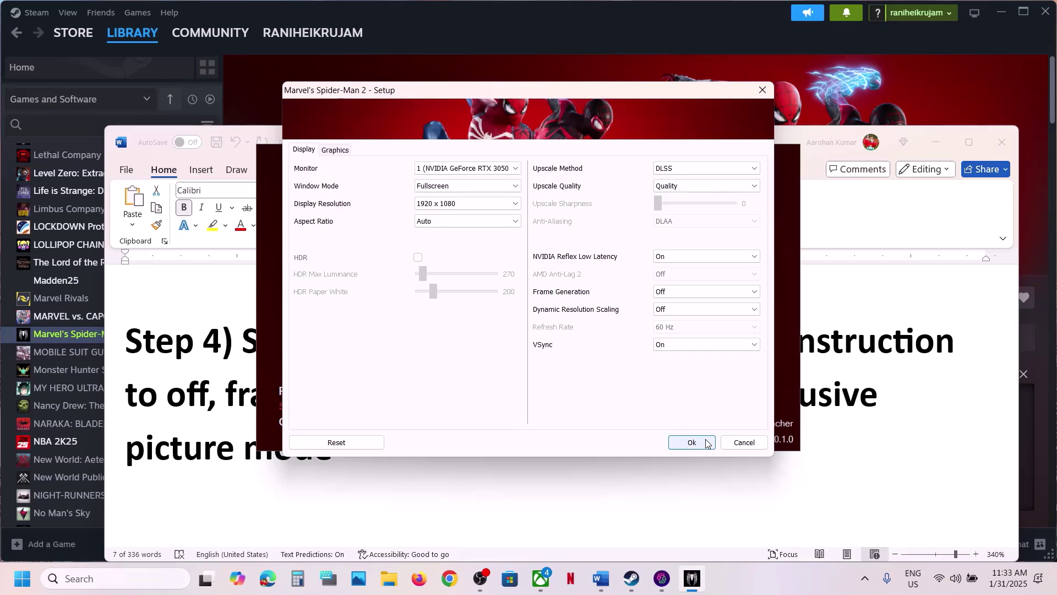
# Step: Set the Window Mode to Exclusive Fullscreen and save the launcher settings
pyautogui.click(517, 187)
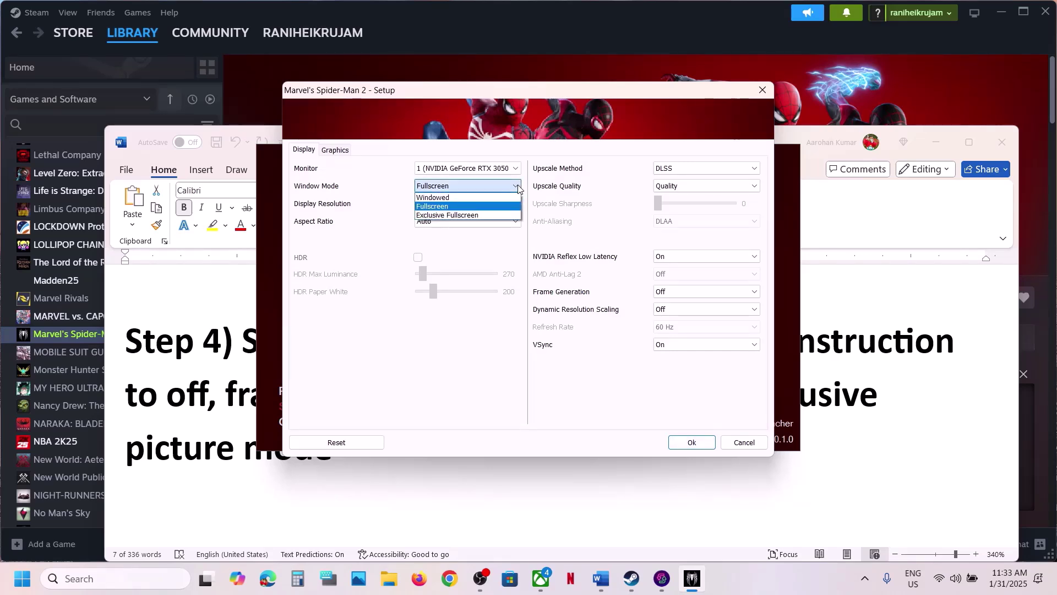
pyautogui.click(470, 215)
pyautogui.click(685, 441)
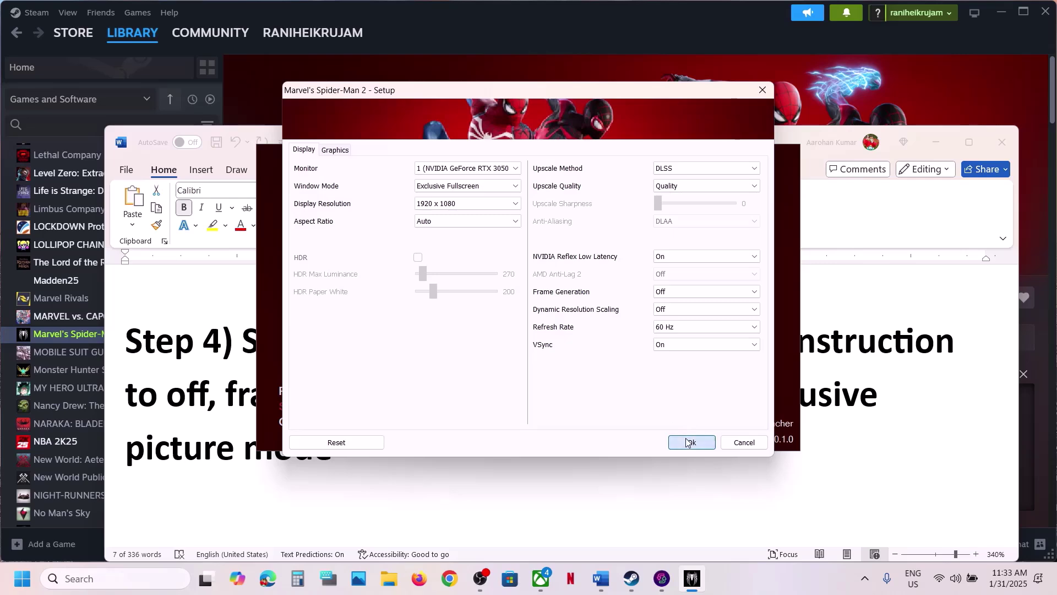
# Step: Switch to the Word notes, highlight "Disable HDR in the launcher" in Step 5, and open the launcher's settings to check the HDR option
pyautogui.click(290, 422)
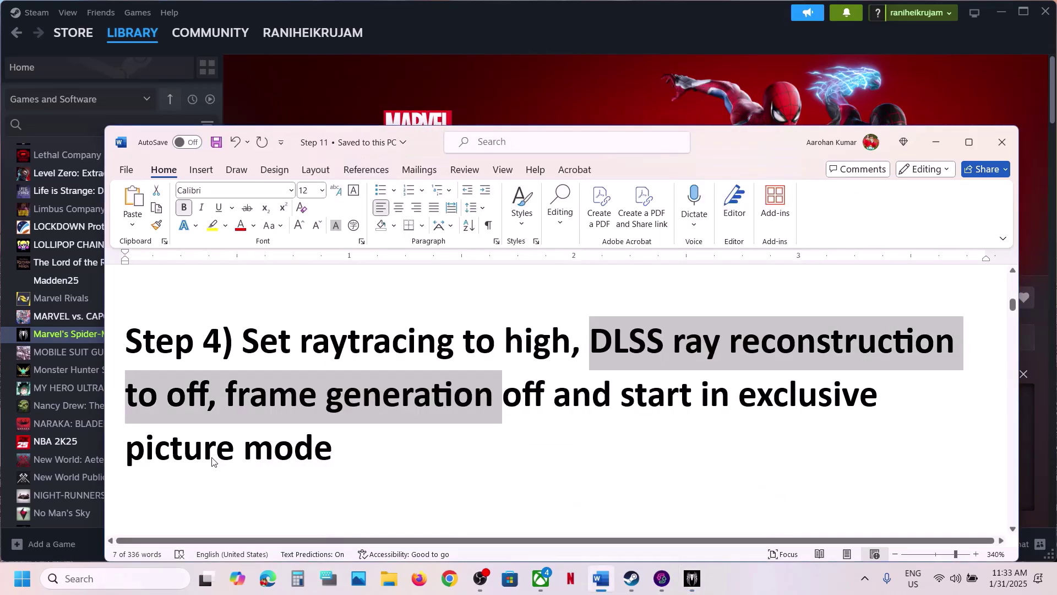
pyautogui.scroll(-2, 468, 421)
pyautogui.scroll(-2, 468, 420)
pyautogui.scroll(1, 468, 421)
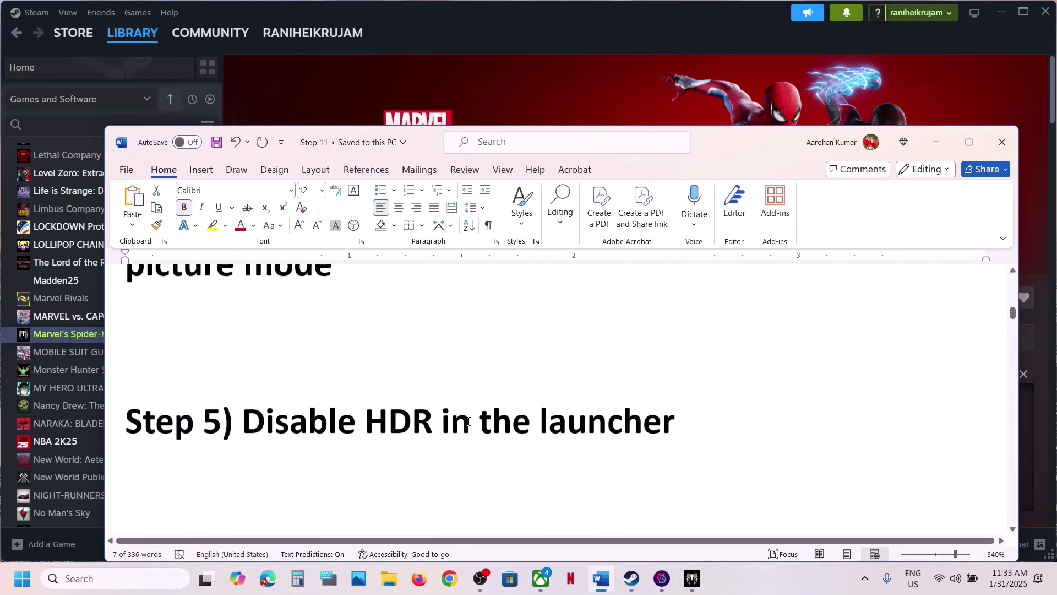
pyautogui.moveTo(641, 423); pyautogui.dragTo(644, 424)
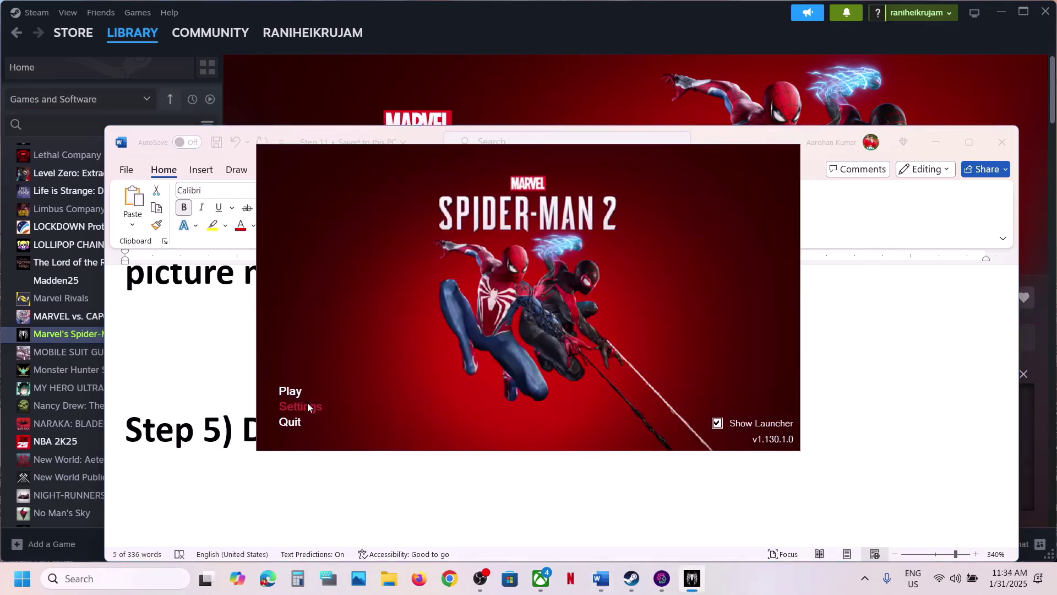
pyautogui.click(307, 404)
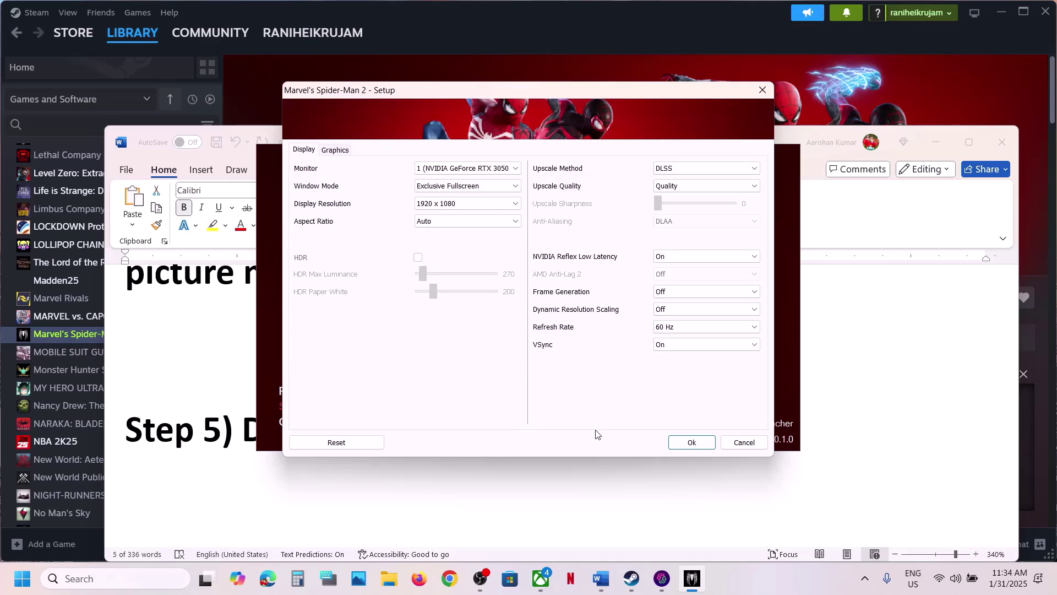
# Step: Return to the Word notes and highlight "Disable DLSS completely" in Step 6
pyautogui.click(200, 439)
pyautogui.scroll(-4, 200, 439)
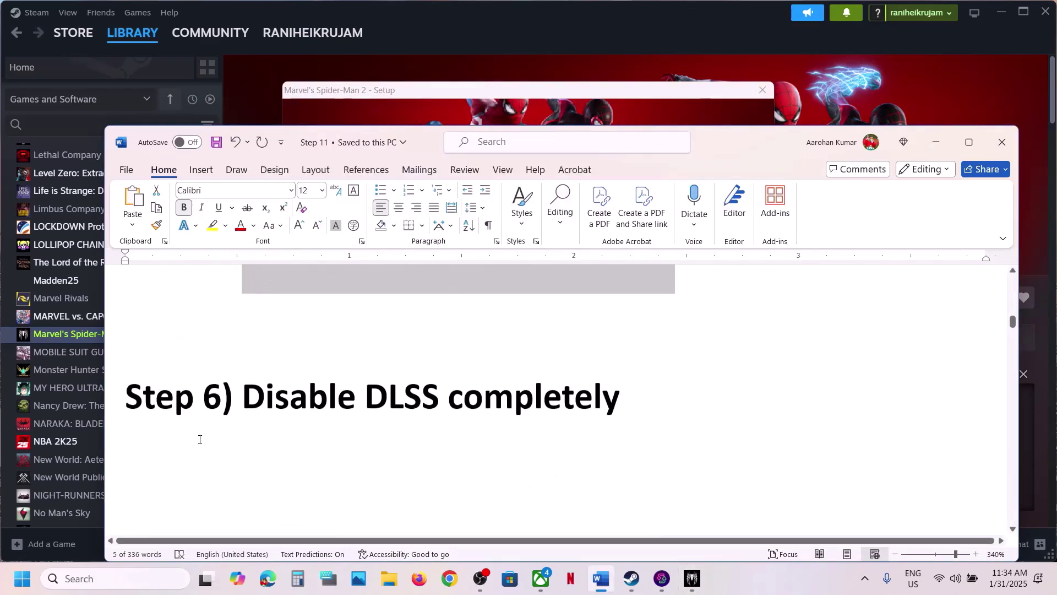
pyautogui.moveTo(264, 394); pyautogui.dragTo(621, 401)
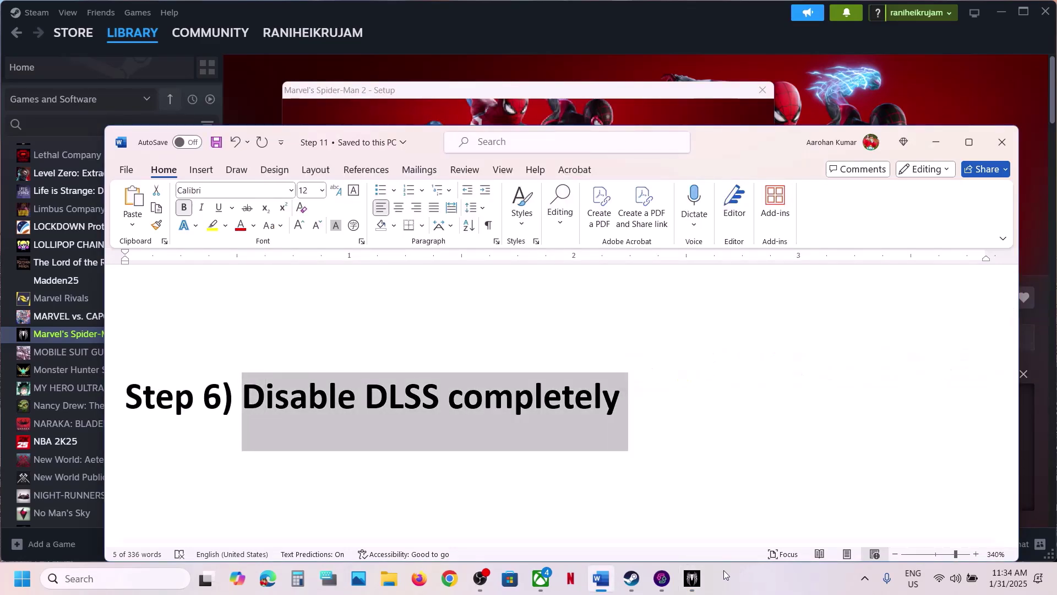
# Step: Switch to the game launcher's display settings and set the Upscale Method to Off
pyautogui.click(693, 579)
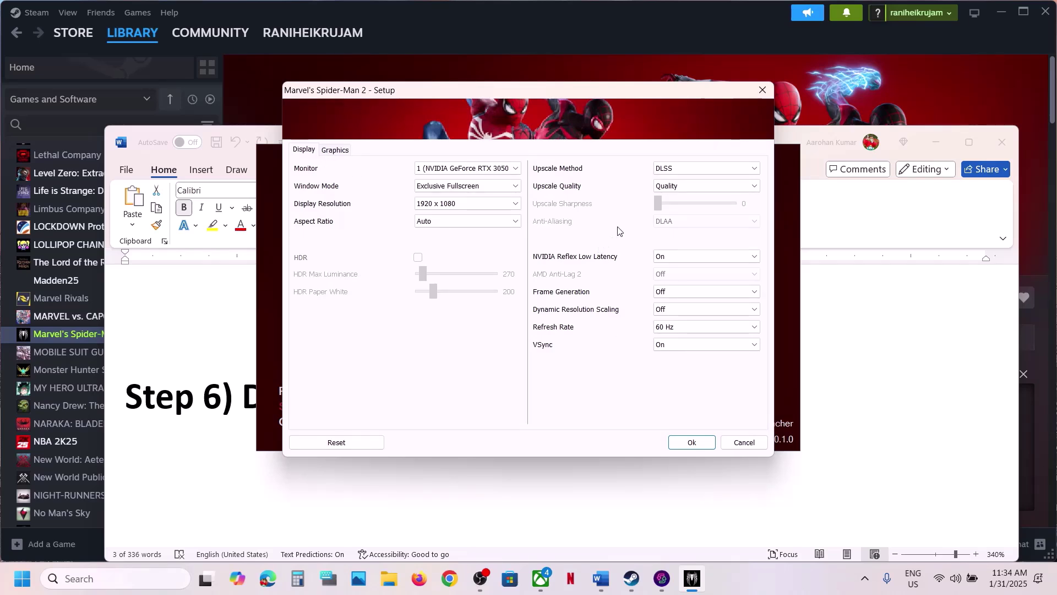
pyautogui.click(689, 169)
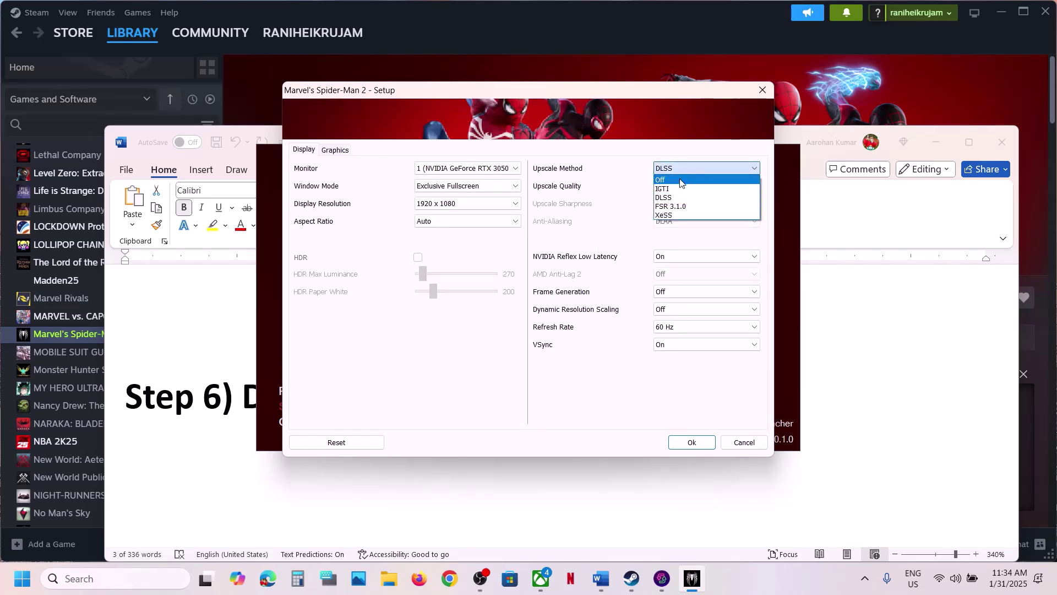
pyautogui.click(682, 180)
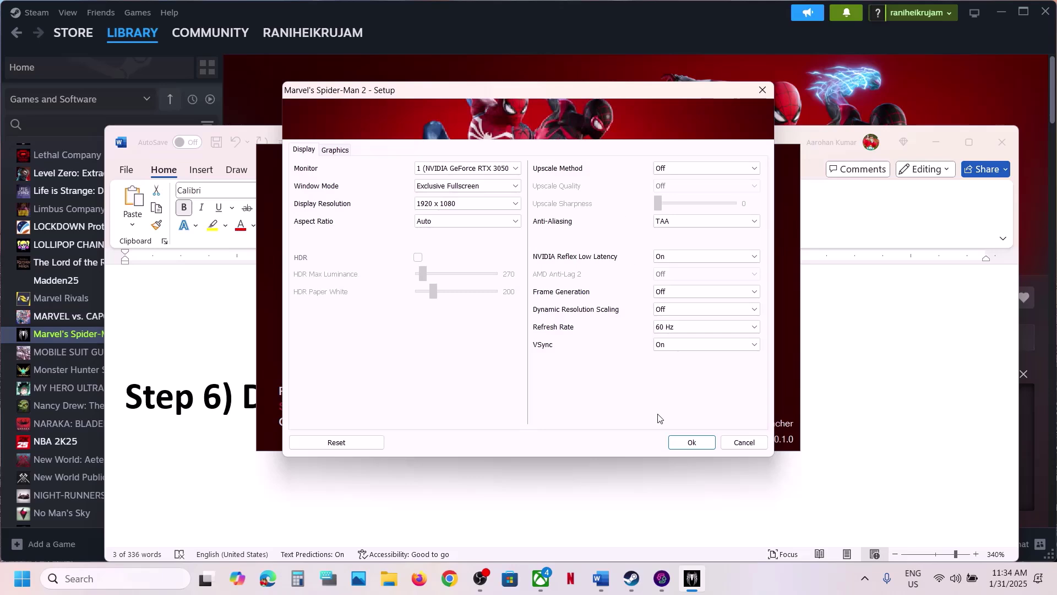
# Step: Go back to the Word notes and highlight "Switch anti-aliasing to TAA" in Step 7
pyautogui.click(223, 490)
pyautogui.scroll(-4, 224, 487)
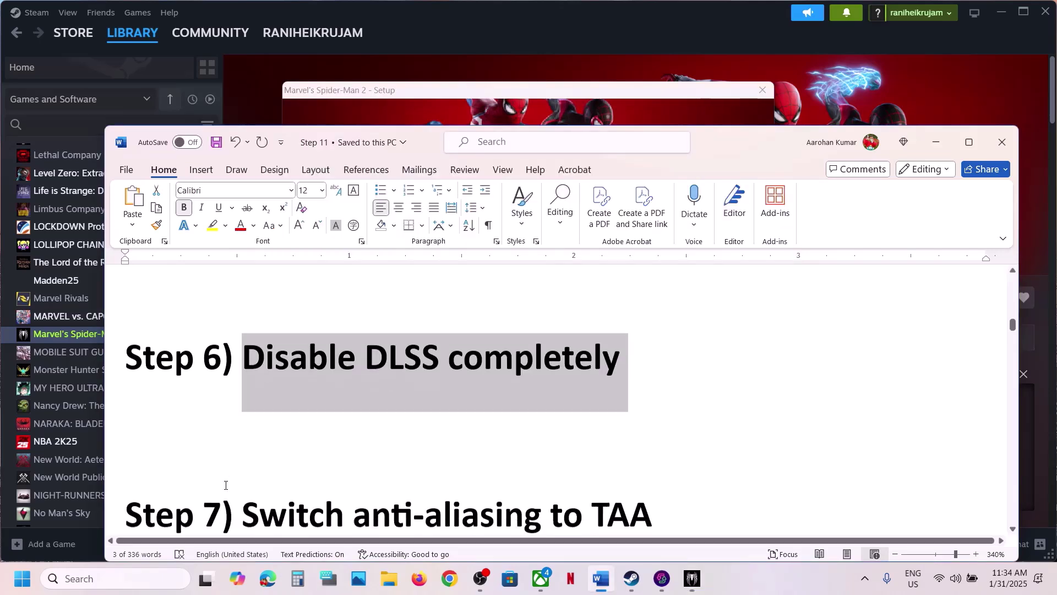
pyautogui.moveTo(260, 407); pyautogui.dragTo(653, 410)
# Step: Switch to the game launcher, select TAA for Anti-Aliasing, and save the settings
pyautogui.click(689, 581)
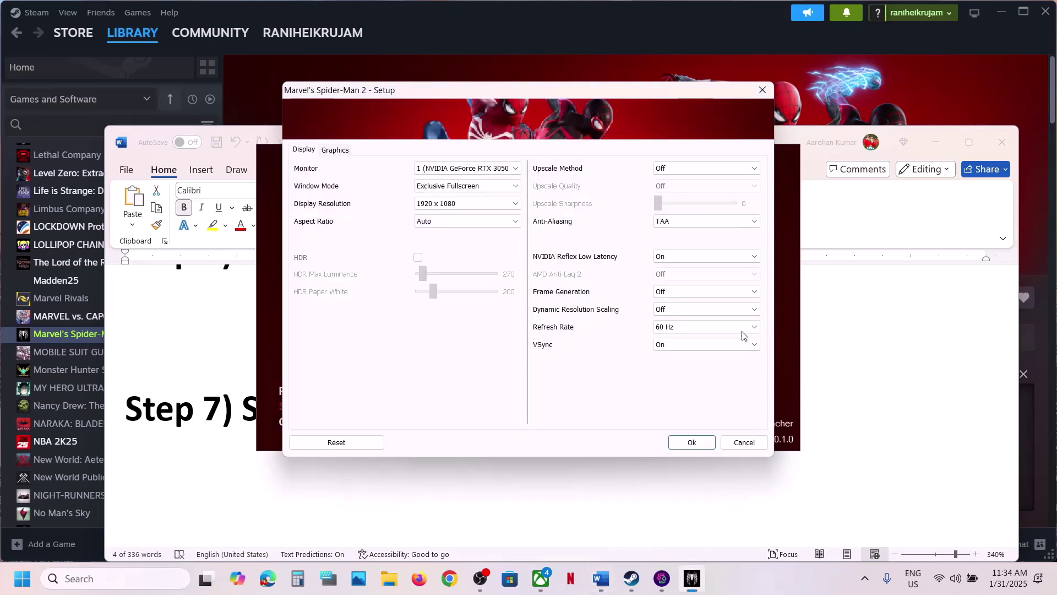
pyautogui.click(680, 223)
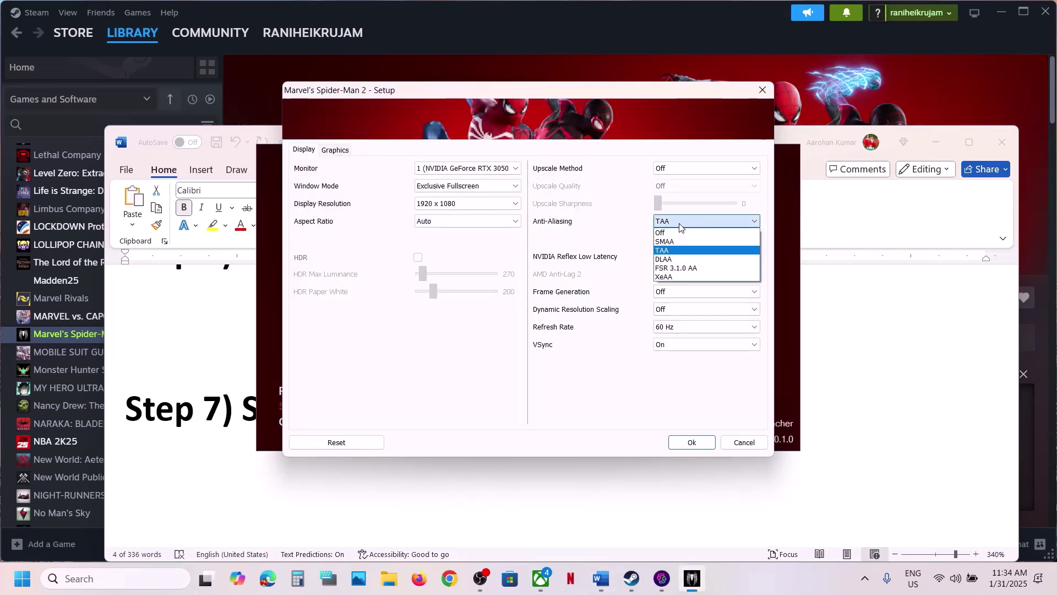
pyautogui.click(681, 251)
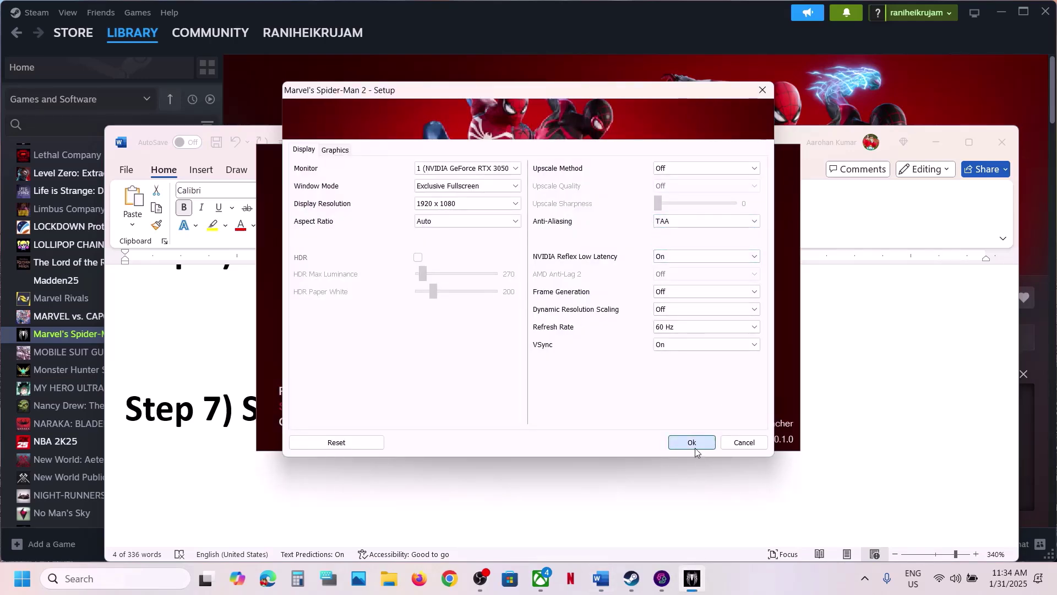
pyautogui.click(695, 448)
# Step: Bring up Step 8 in the Word notes, quit the game launcher, and highlight the DLSS version 310.1 in that step
pyautogui.click(223, 443)
pyautogui.scroll(-3, 224, 438)
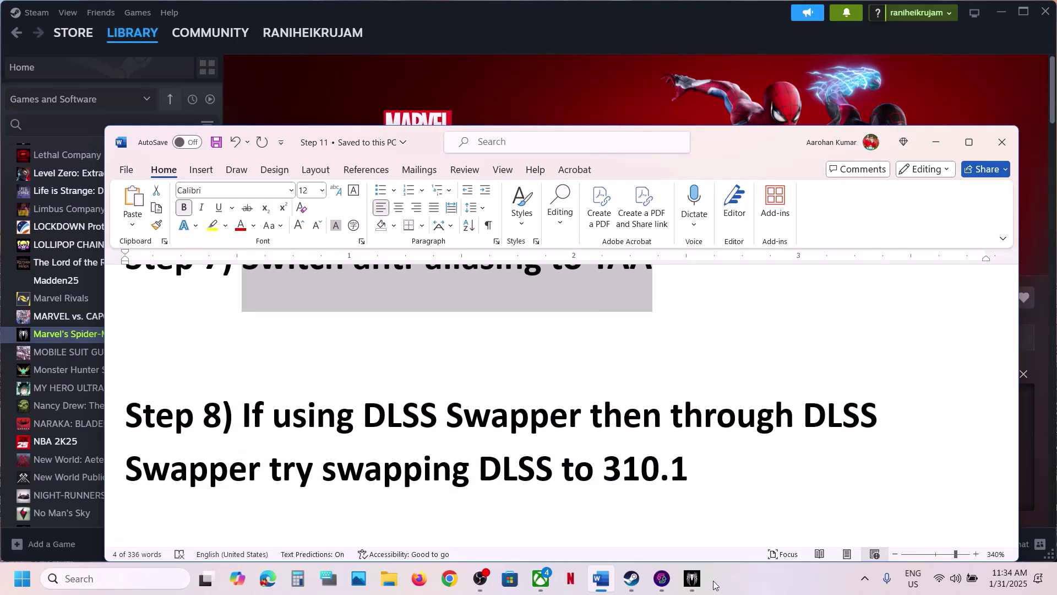
pyautogui.click(693, 578)
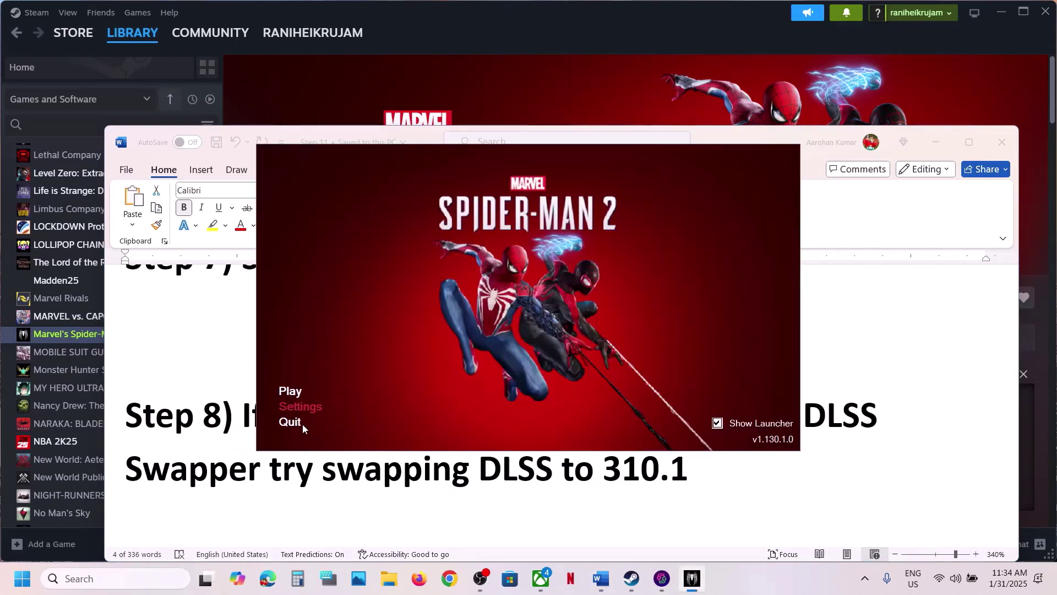
pyautogui.click(295, 421)
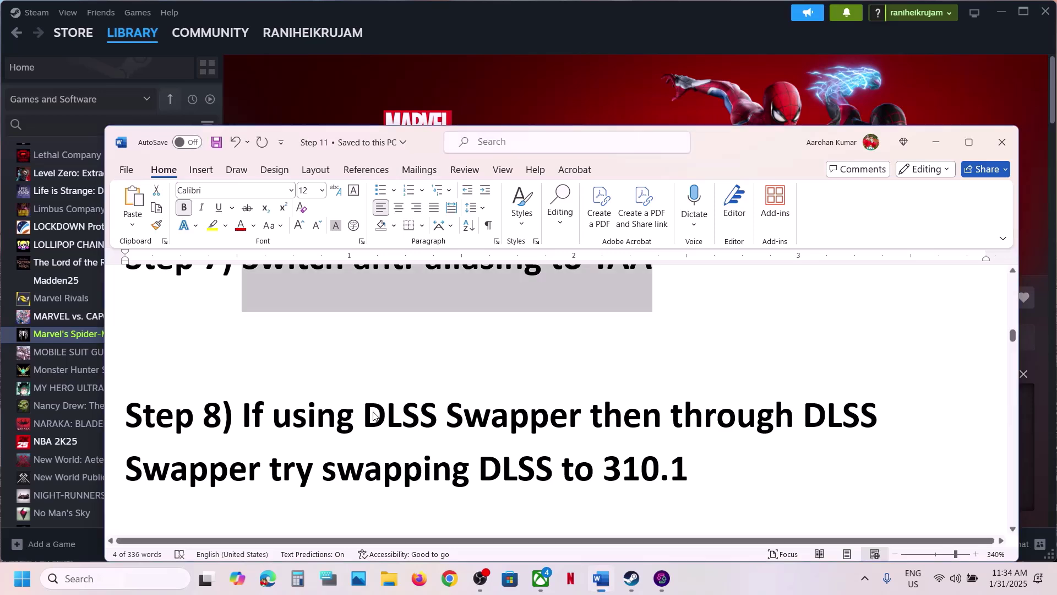
pyautogui.moveTo(368, 414); pyautogui.dragTo(606, 471)
pyautogui.doubleClick(668, 473)
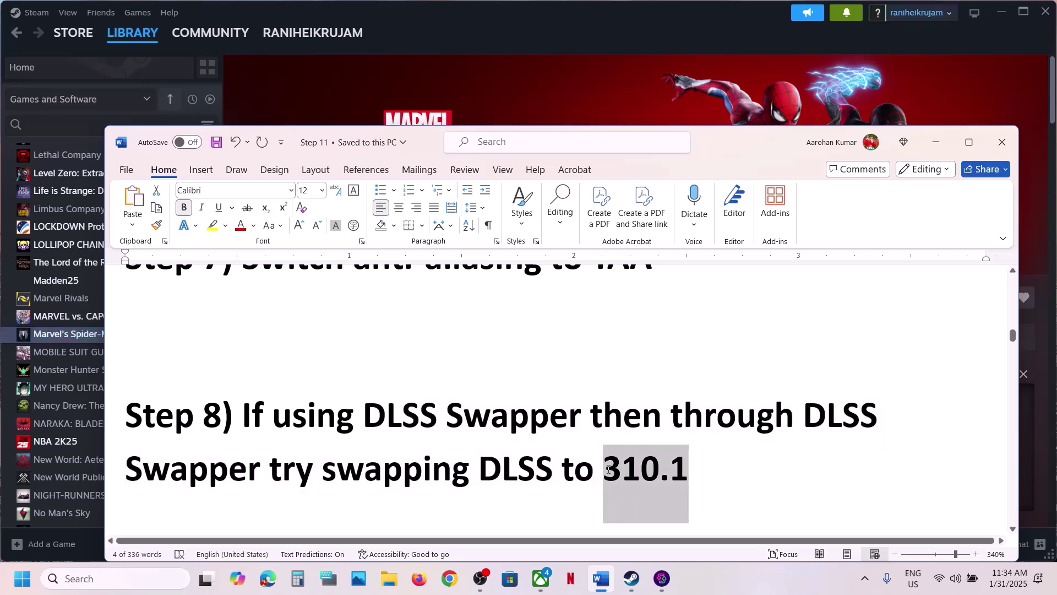
# Step: Search Windows for "dlss", launch DLSS Swapper, and maximize its window
pyautogui.click(106, 577)
pyautogui.write('dlss')
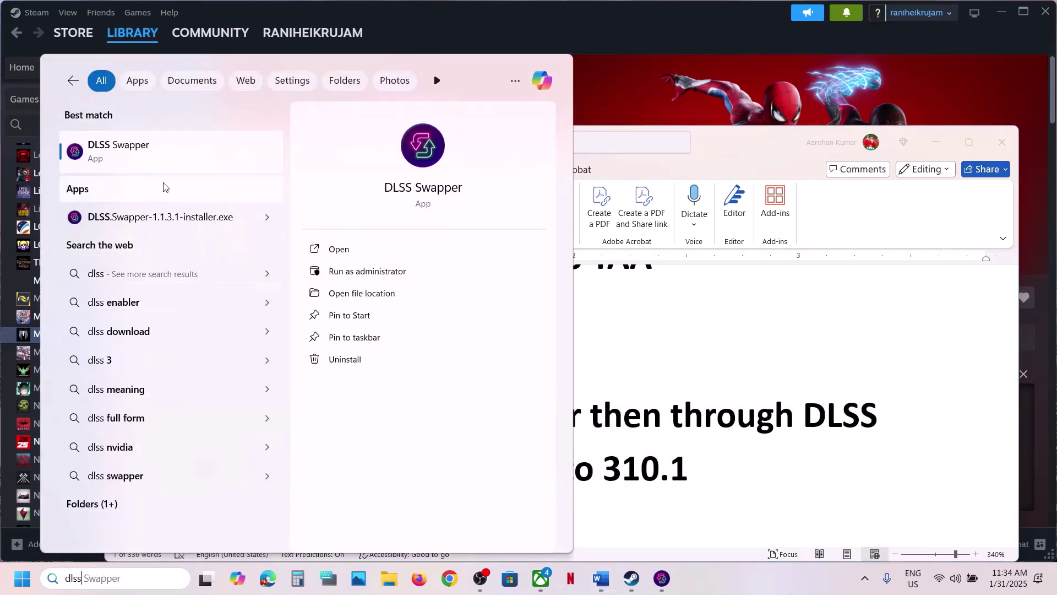
pyautogui.click(132, 148)
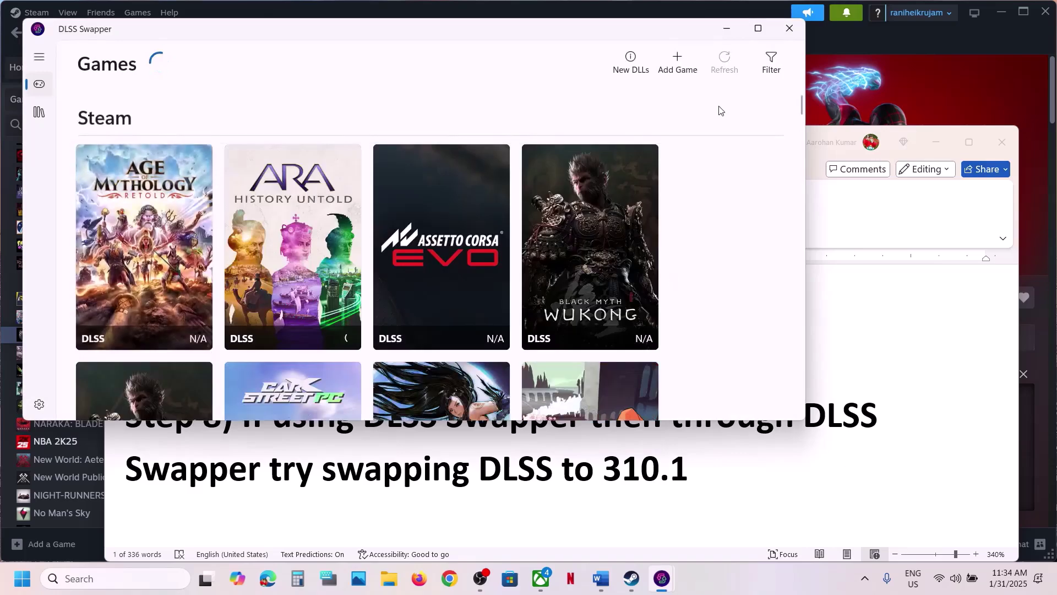
pyautogui.click(758, 30)
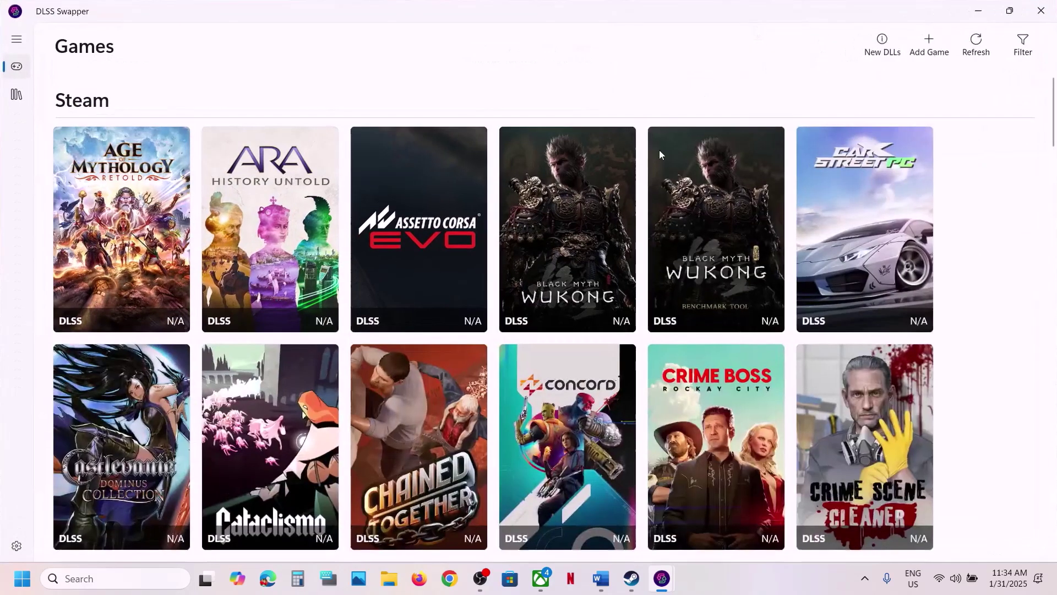
# Step: Find Marvel's Spider-Man 2 among the Steam games in DLSS Swapper and open its details
pyautogui.scroll(-8, 621, 231)
pyautogui.scroll(-10, 621, 231)
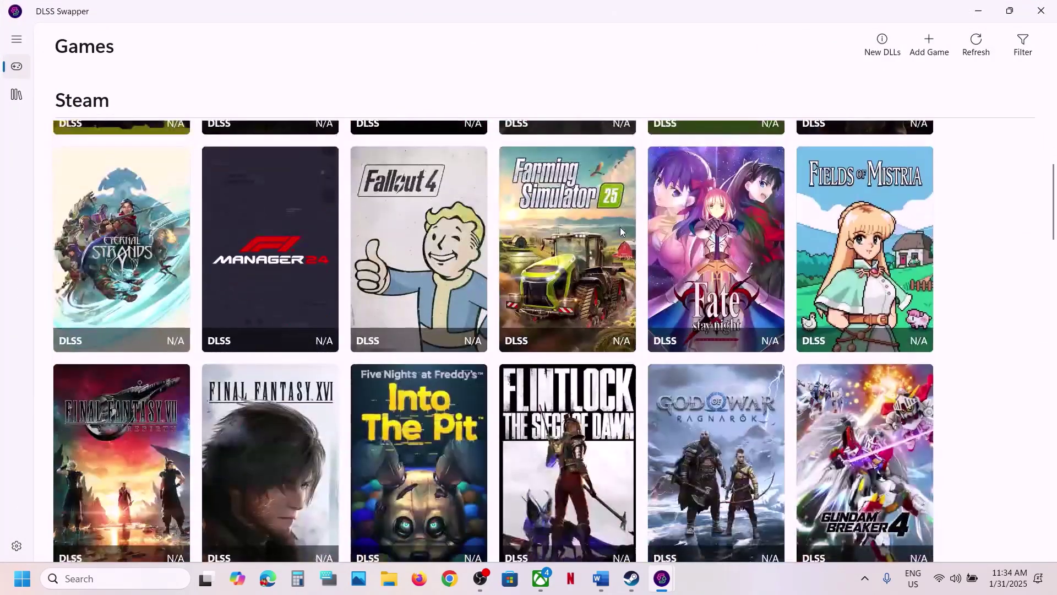
pyautogui.scroll(-4, 620, 227)
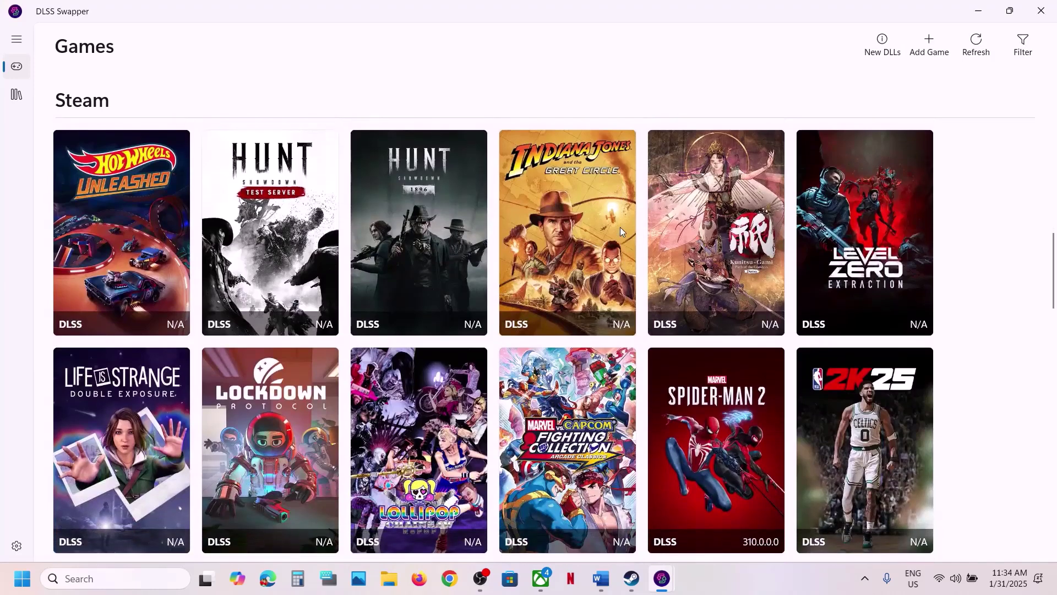
pyautogui.click(727, 271)
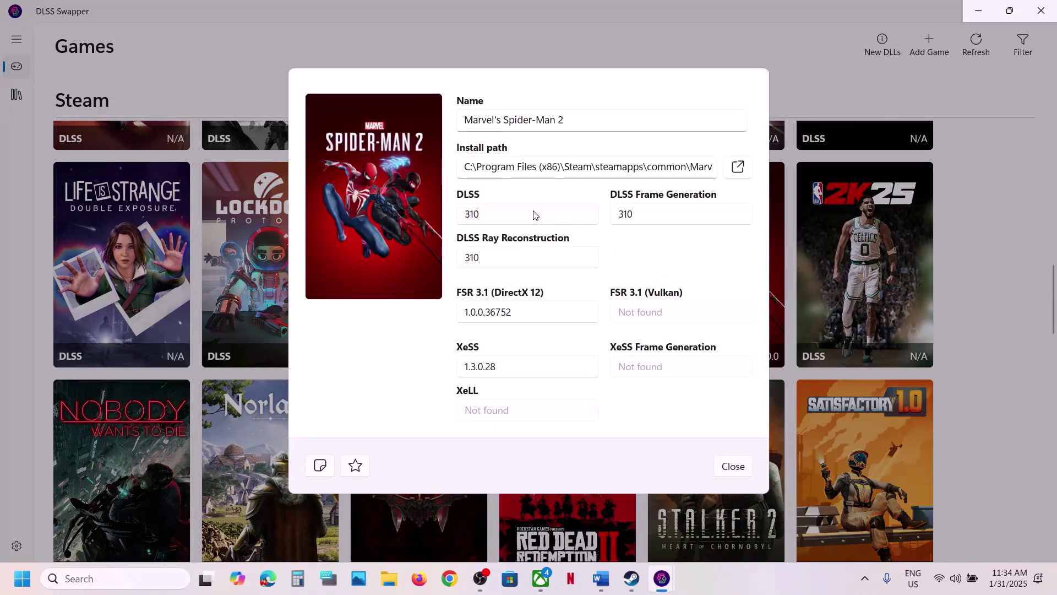
# Step: Swap the DLSS version of Marvel's Spider-Man 2 to v310.1
pyautogui.click(523, 222)
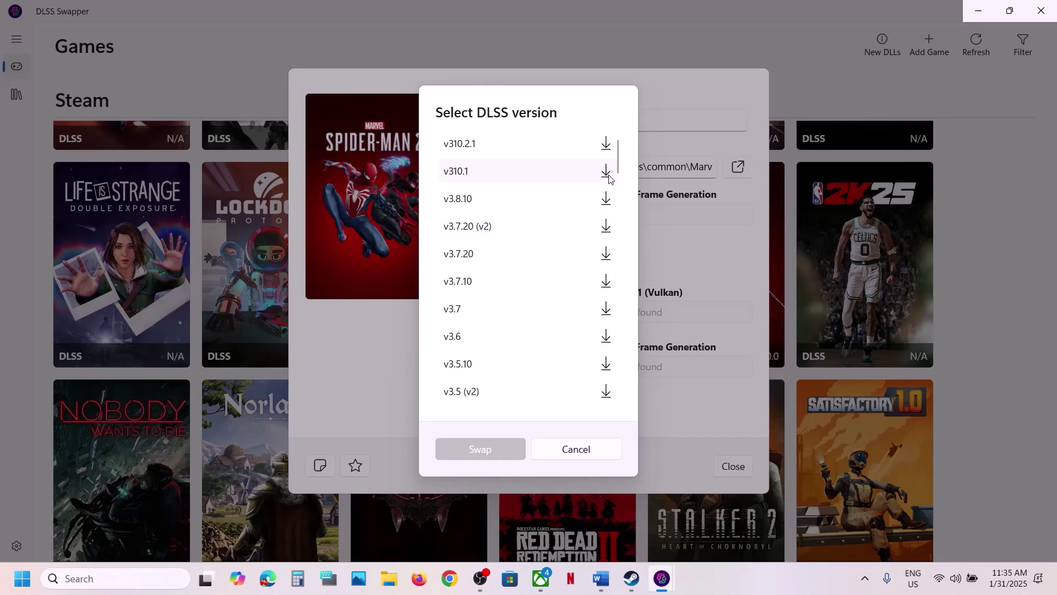
pyautogui.click(588, 178)
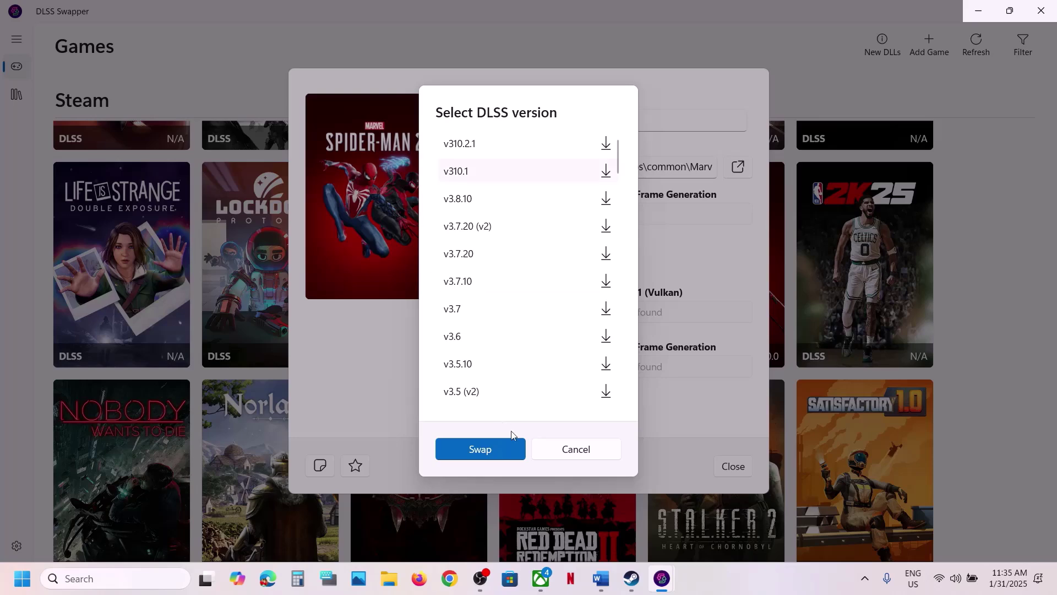
pyautogui.click(499, 449)
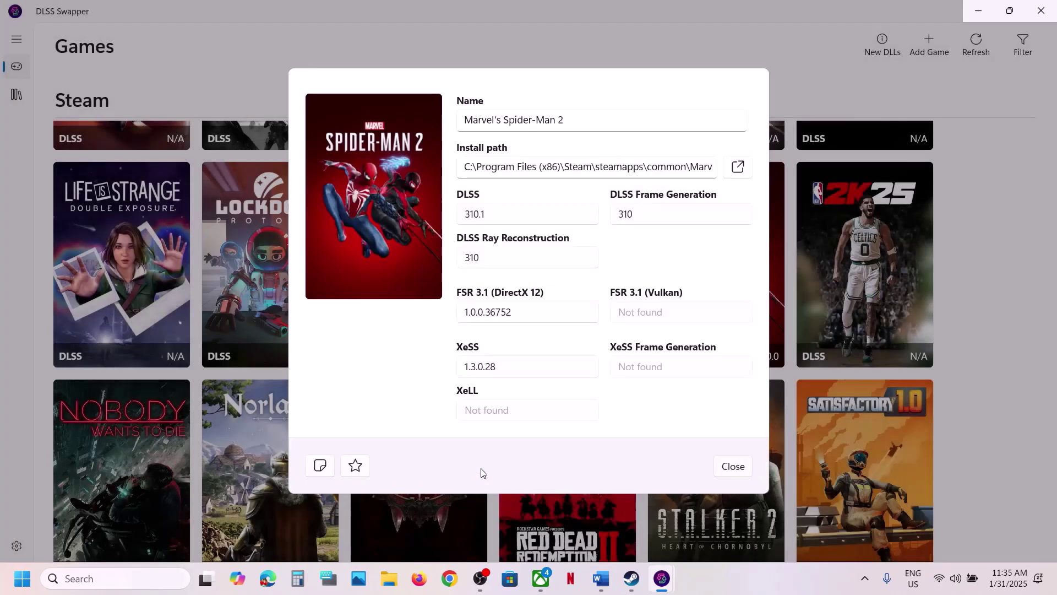
# Step: Swap the game's DLSS Frame Generation version to v310.1
pyautogui.click(654, 219)
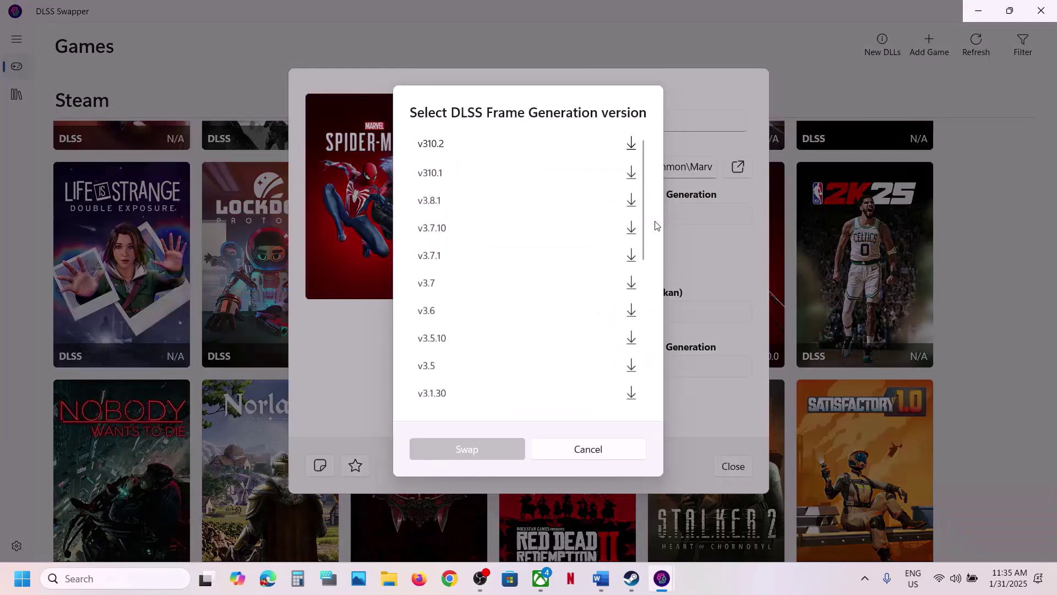
pyautogui.click(451, 172)
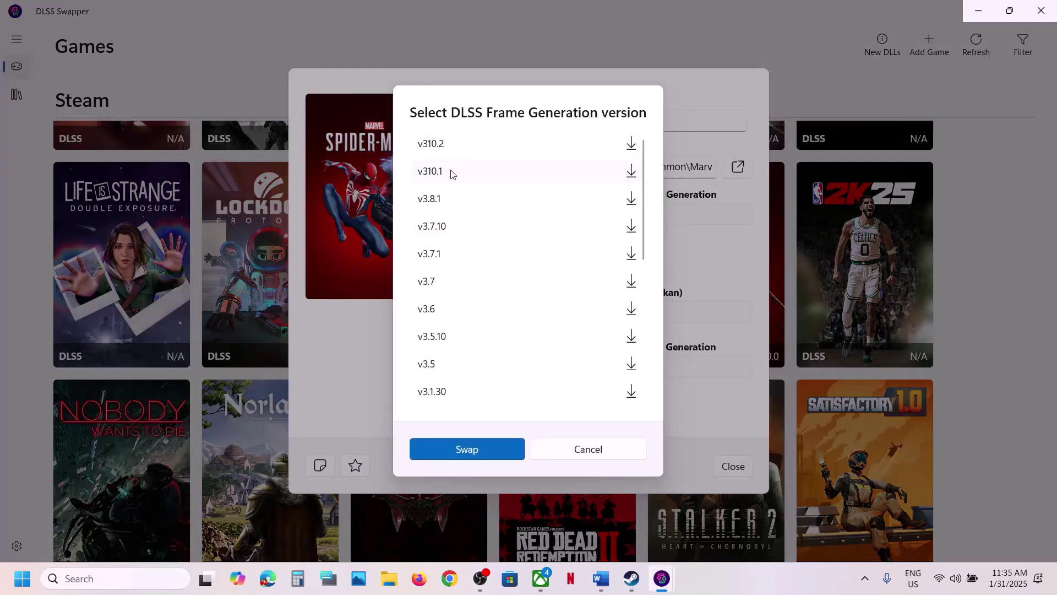
pyautogui.click(474, 451)
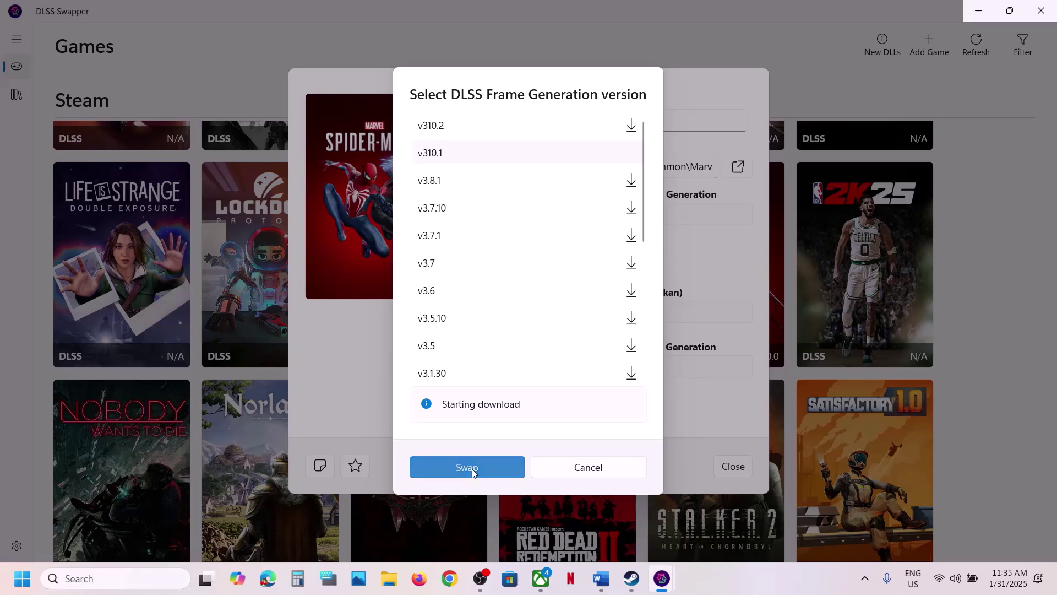
pyautogui.click(471, 468)
# Step: Swap the game's DLSS Ray Reconstruction version to v310.1
pyautogui.click(533, 260)
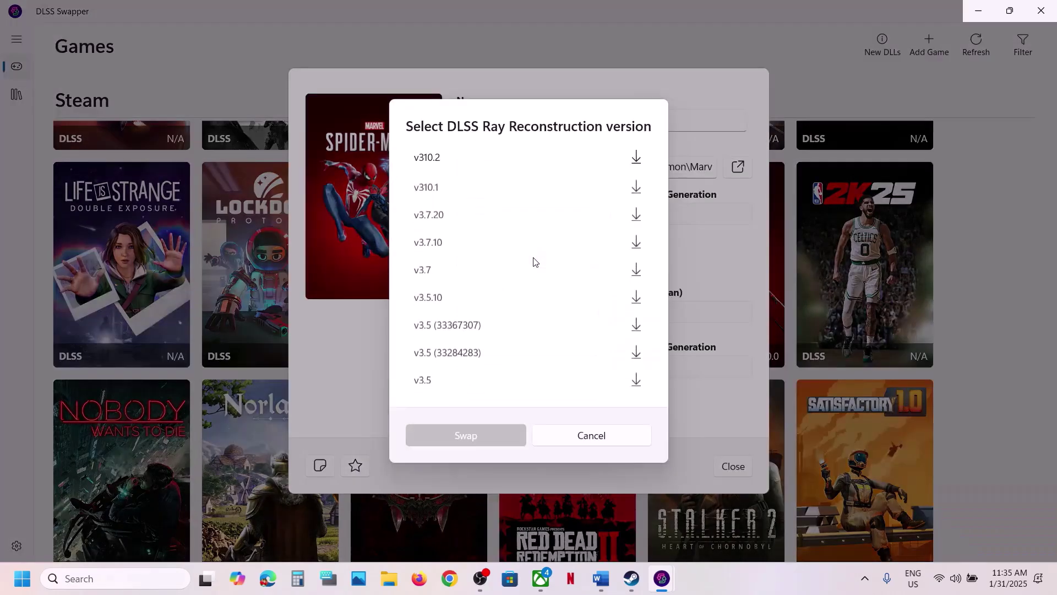
pyautogui.click(447, 186)
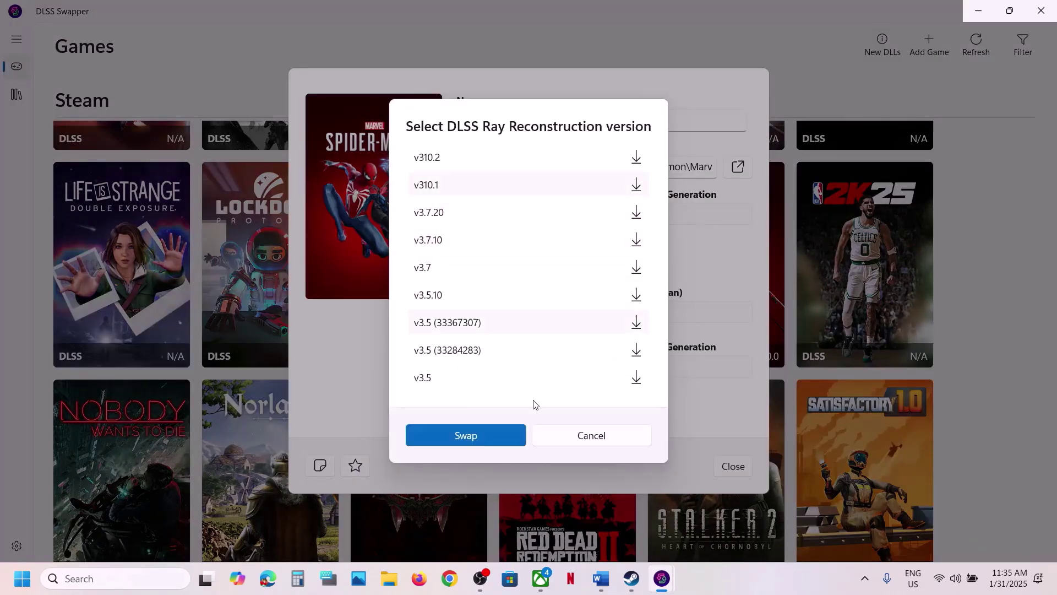
pyautogui.click(481, 438)
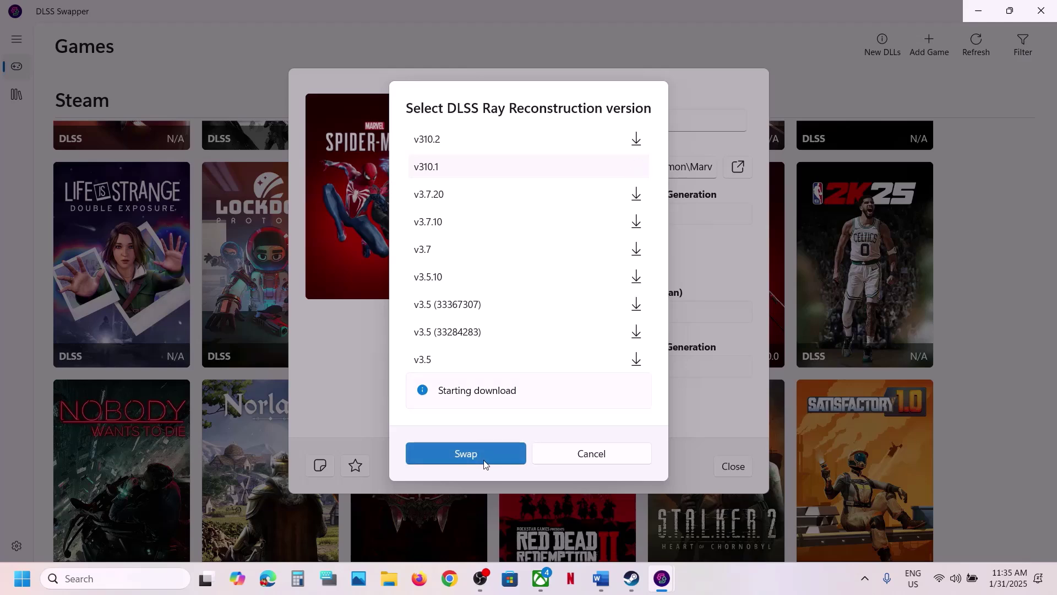
pyautogui.click(484, 464)
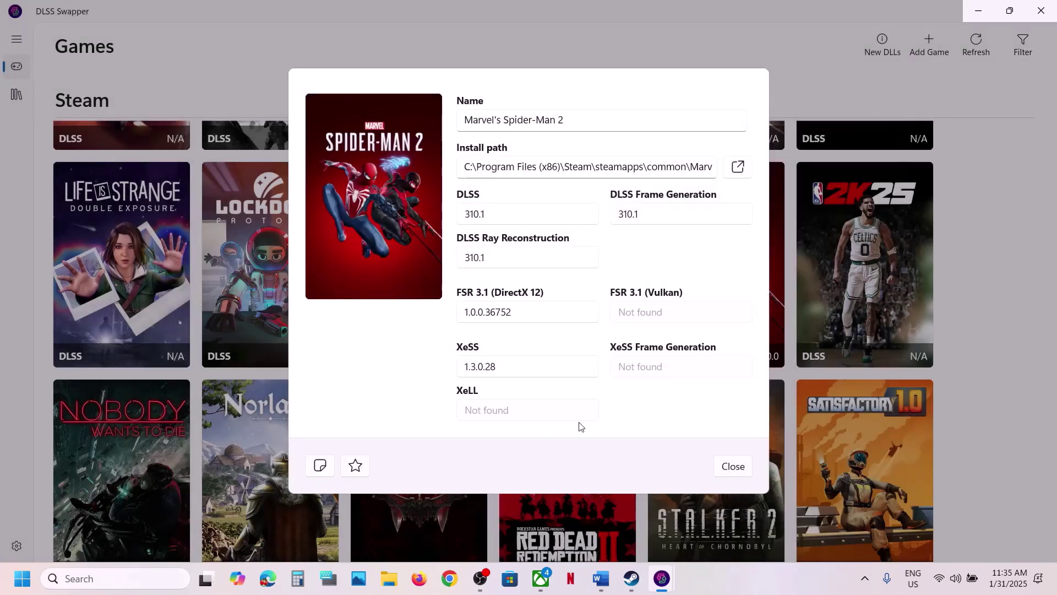
# Step: Switch to the Word notes and highlight the full Step 8 instruction about swapping DLSS to 310.1
pyautogui.click(609, 577)
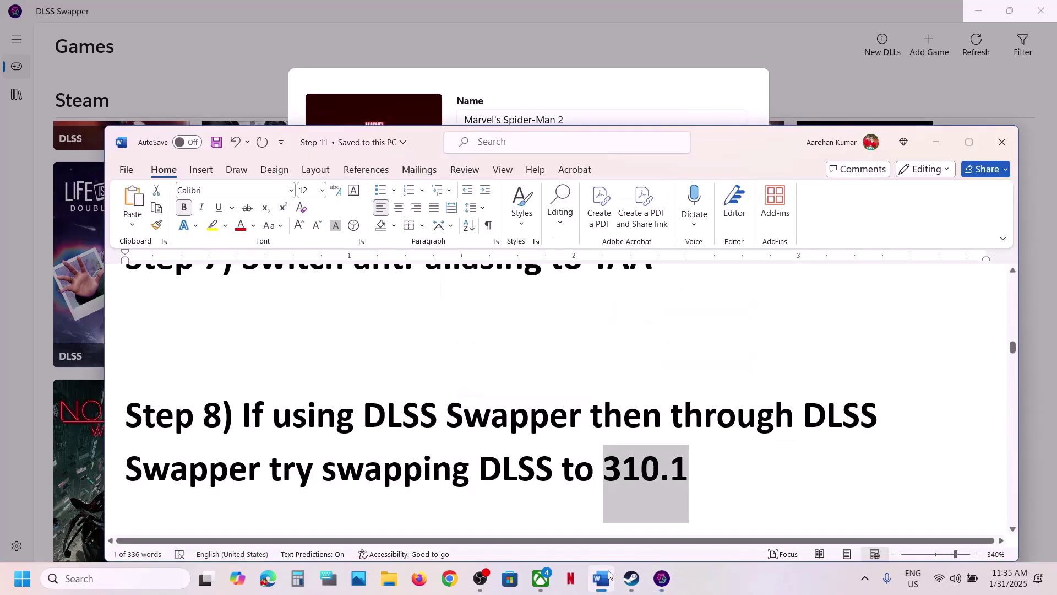
pyautogui.moveTo(243, 417); pyautogui.dragTo(699, 473)
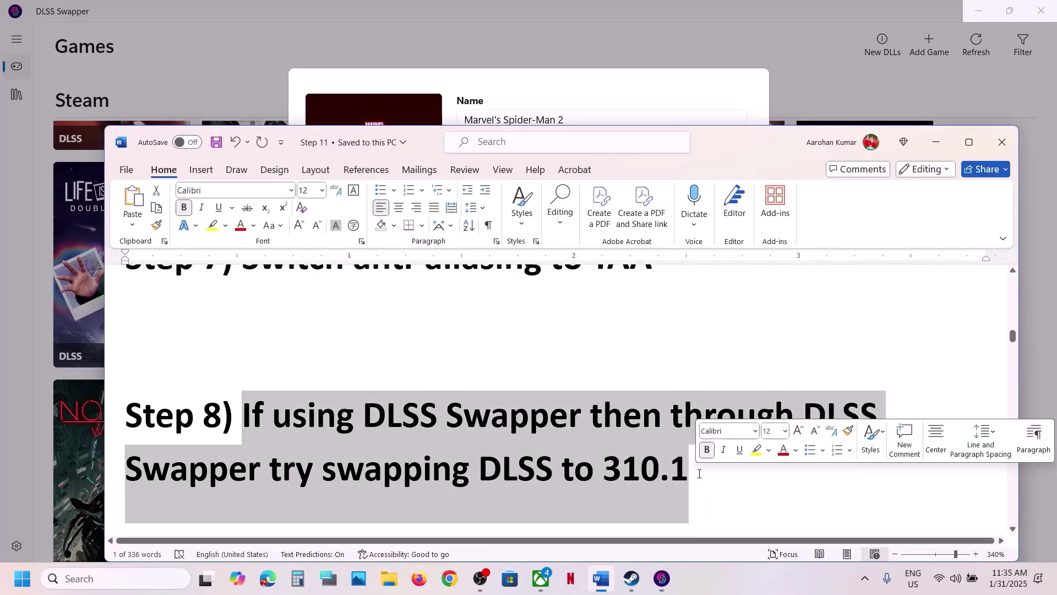
# Step: In Step 9 of the notes, move the AMD support link onto its own line and highlight both driver links
pyautogui.click(699, 473)
pyautogui.scroll(-5, 699, 473)
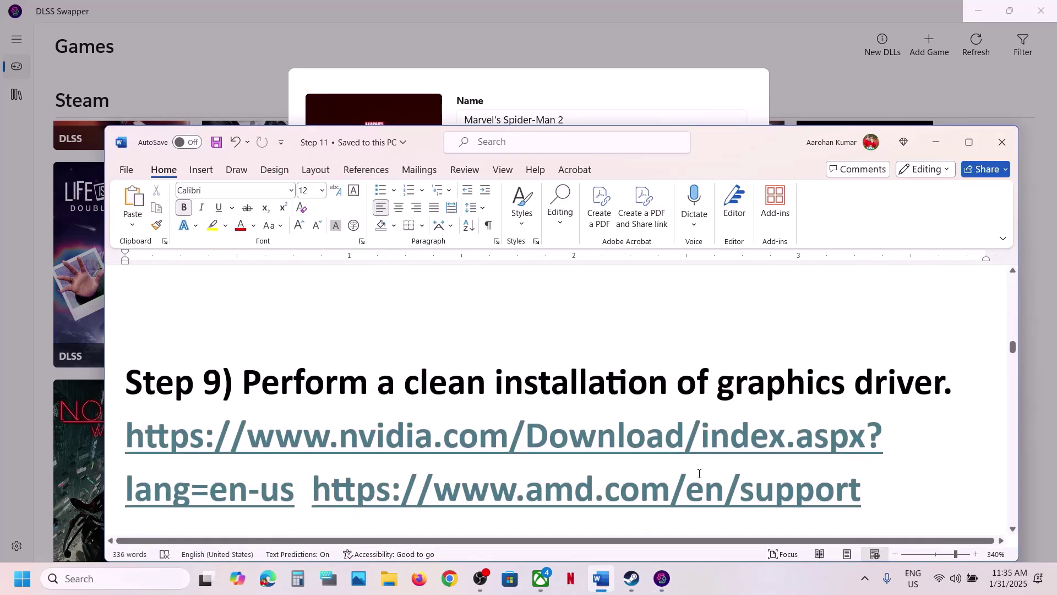
pyautogui.moveTo(243, 349); pyautogui.dragTo(978, 348)
pyautogui.doubleClick(259, 411)
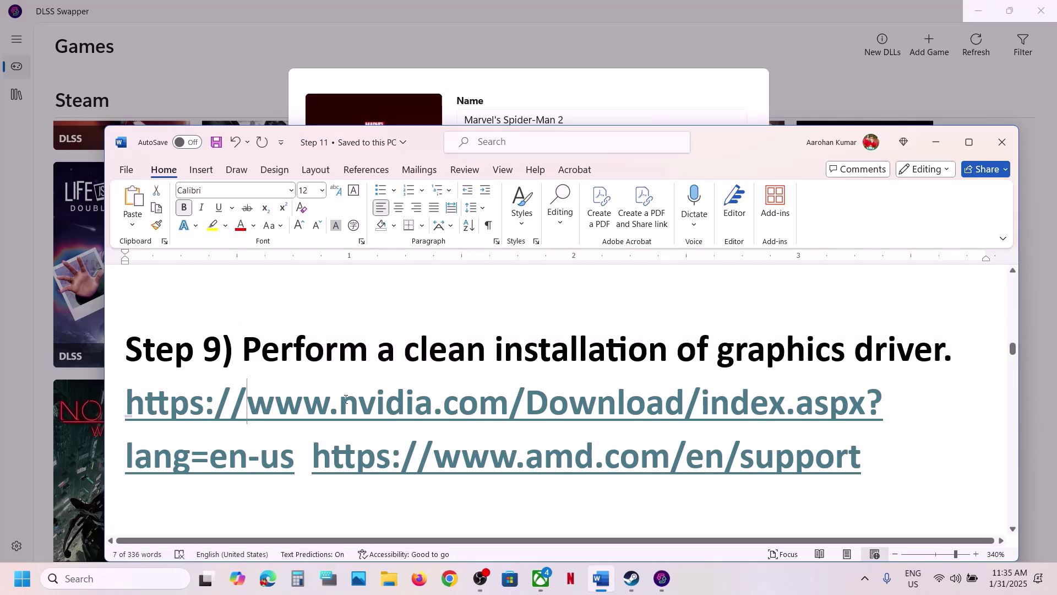
pyautogui.click(314, 463)
pyautogui.press('Return')
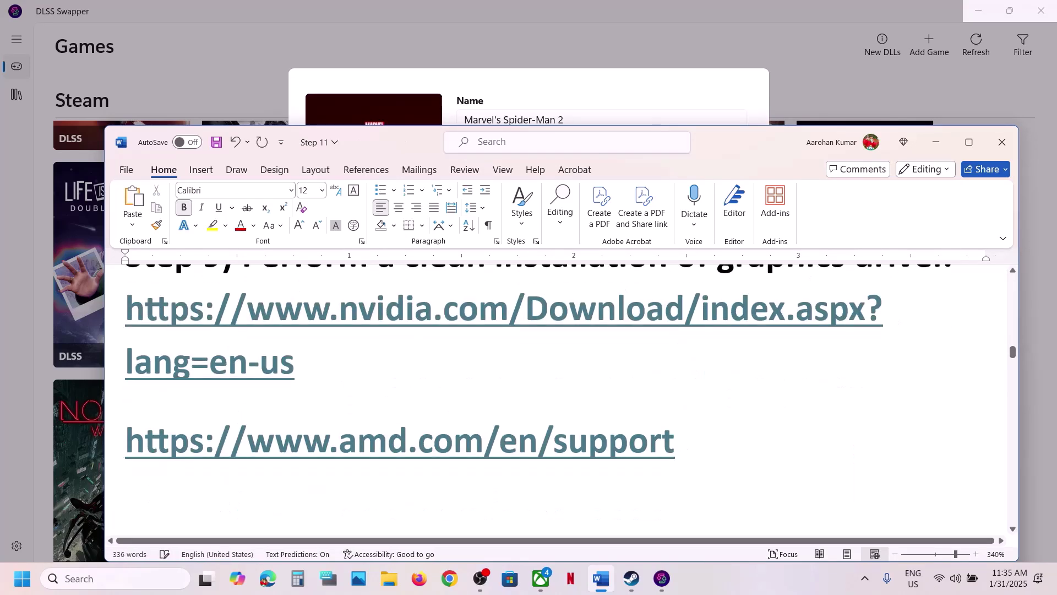
pyautogui.moveTo(683, 439); pyautogui.dragTo(126, 300)
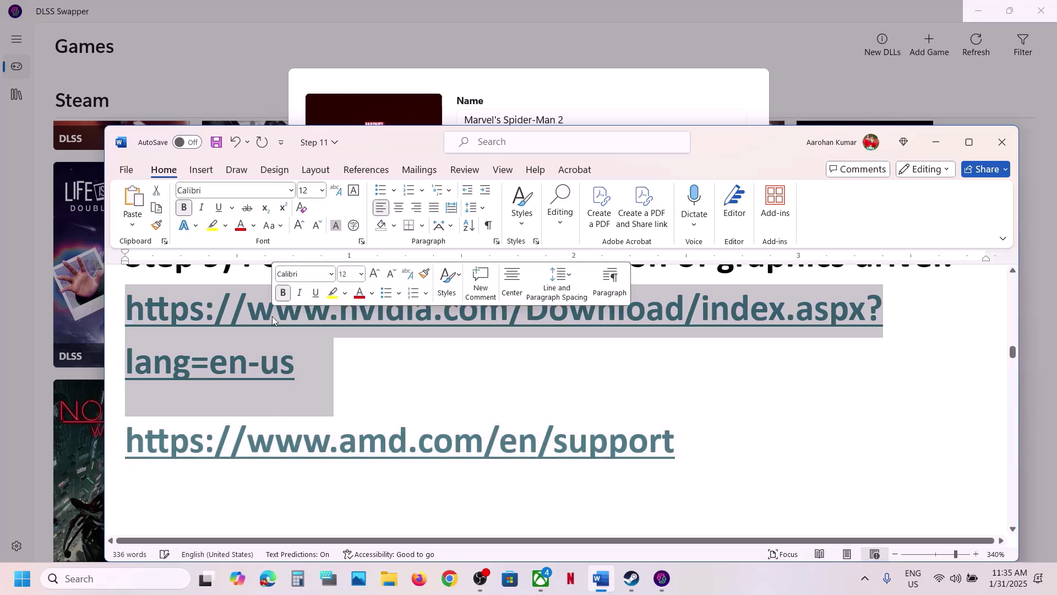
# Step: On NVIDIA's drivers page, find drivers for the GeForce RTX 3050 Laptop GPU with Windows 11 as the operating system
pyautogui.click(727, 587)
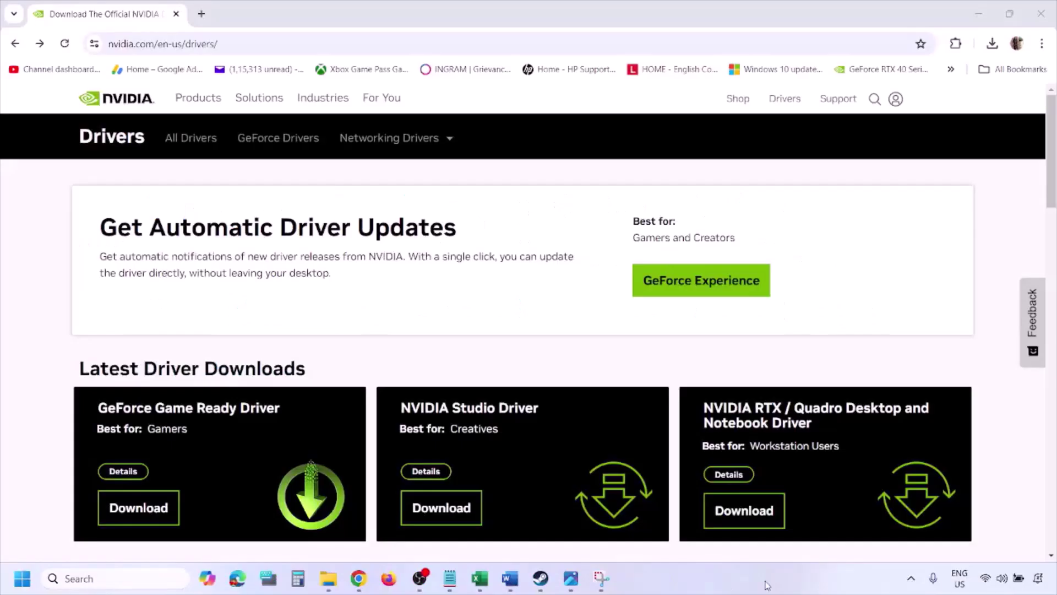
pyautogui.scroll(-9, 245, 333)
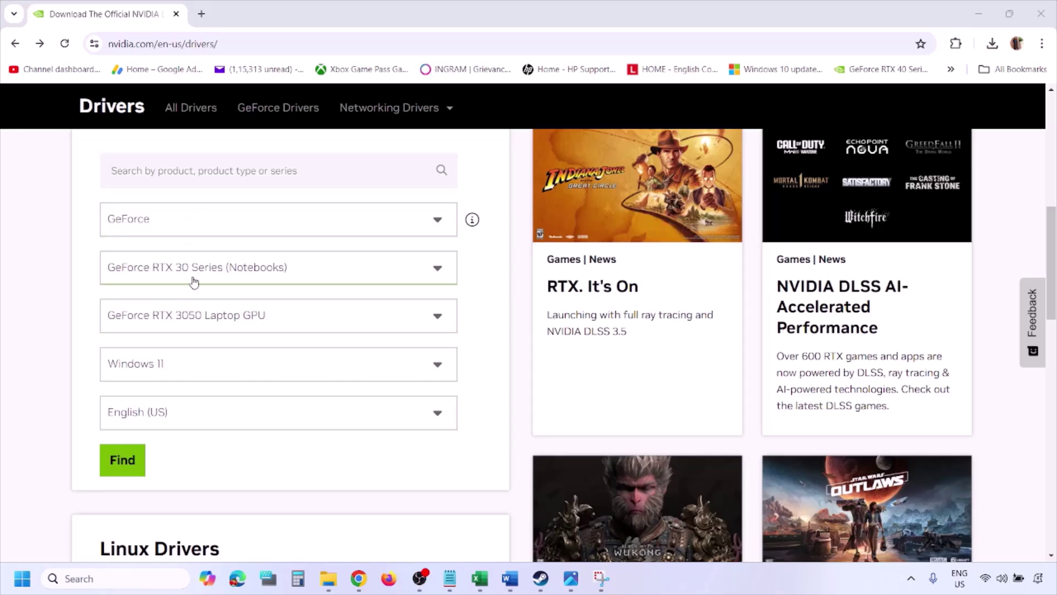
pyautogui.click(175, 368)
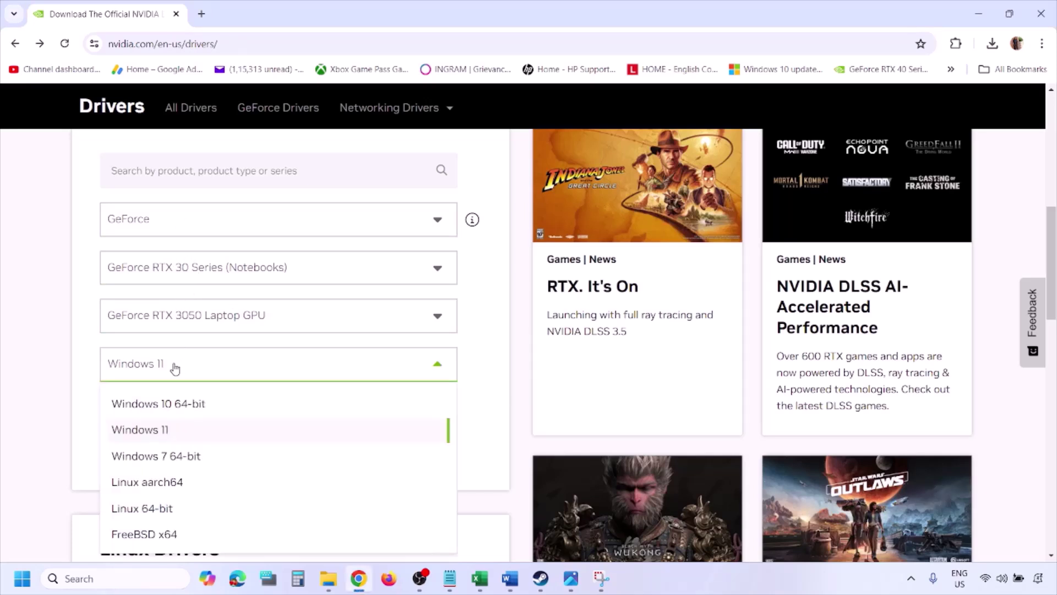
pyautogui.click(154, 435)
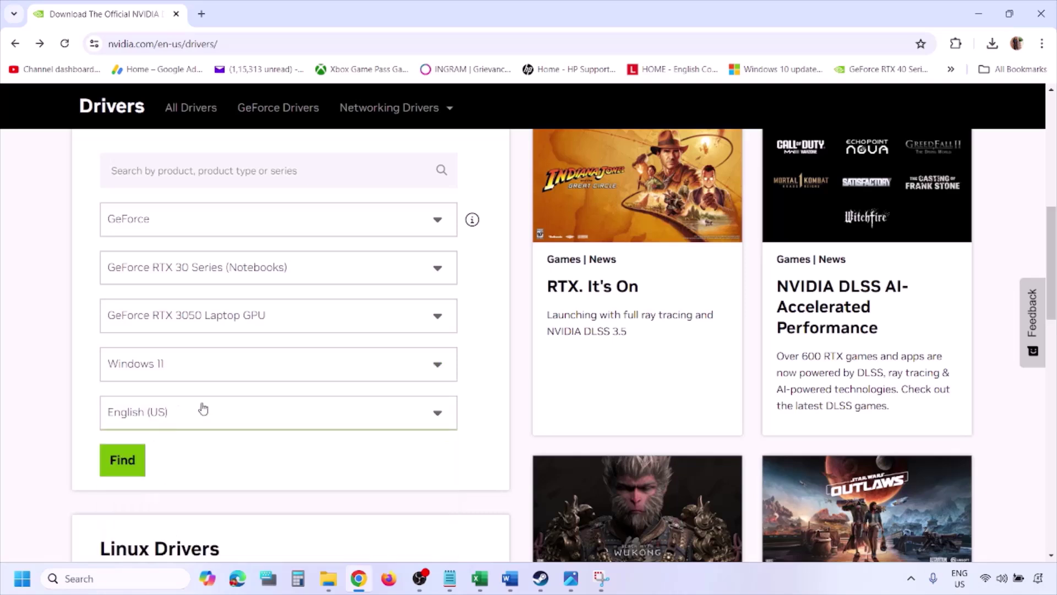
pyautogui.click(126, 464)
# Step: View the Photos screenshots 1.png to 5.png covering the Game Ready driver download and the custom clean installation options
pyautogui.click(571, 579)
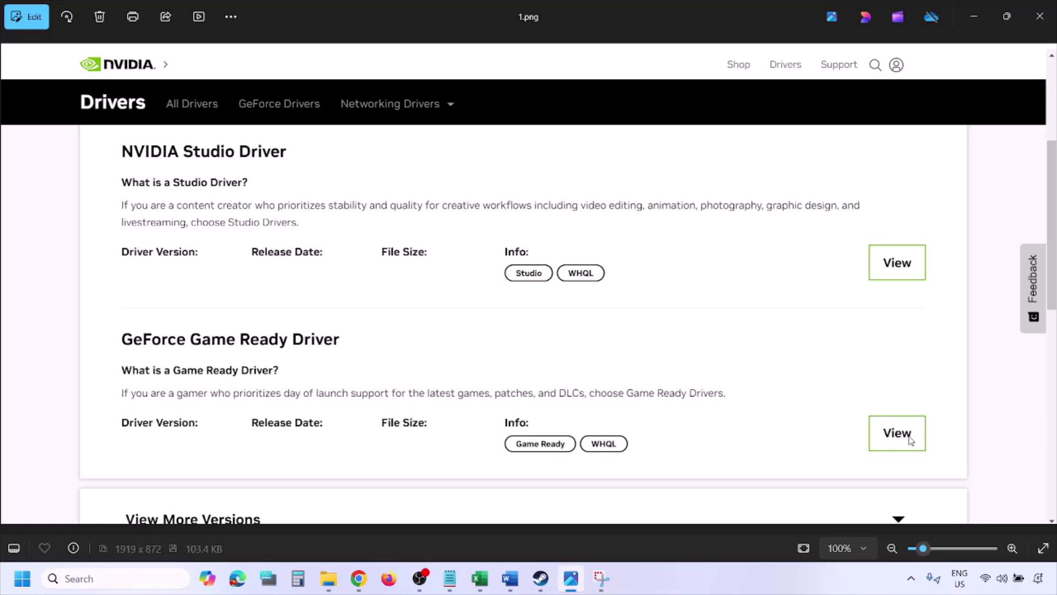
pyautogui.press('Right')
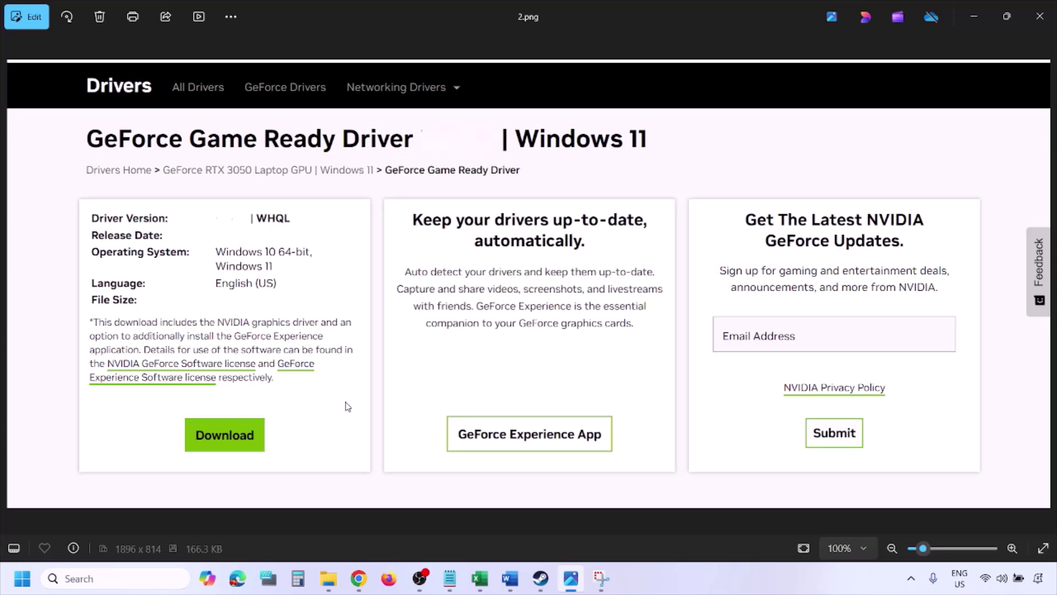
pyautogui.press('Right')
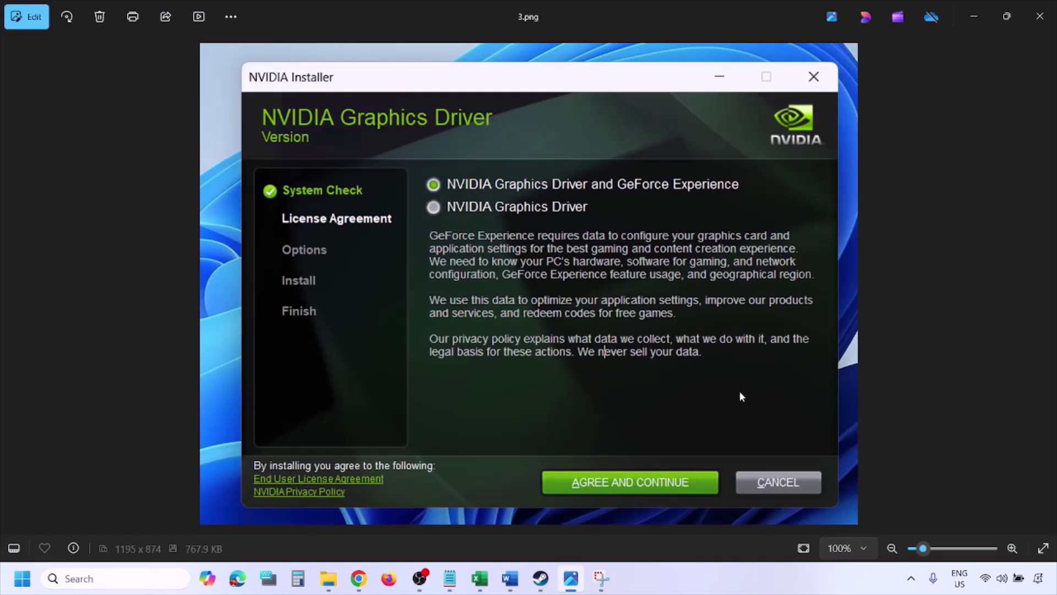
pyautogui.press('Right')
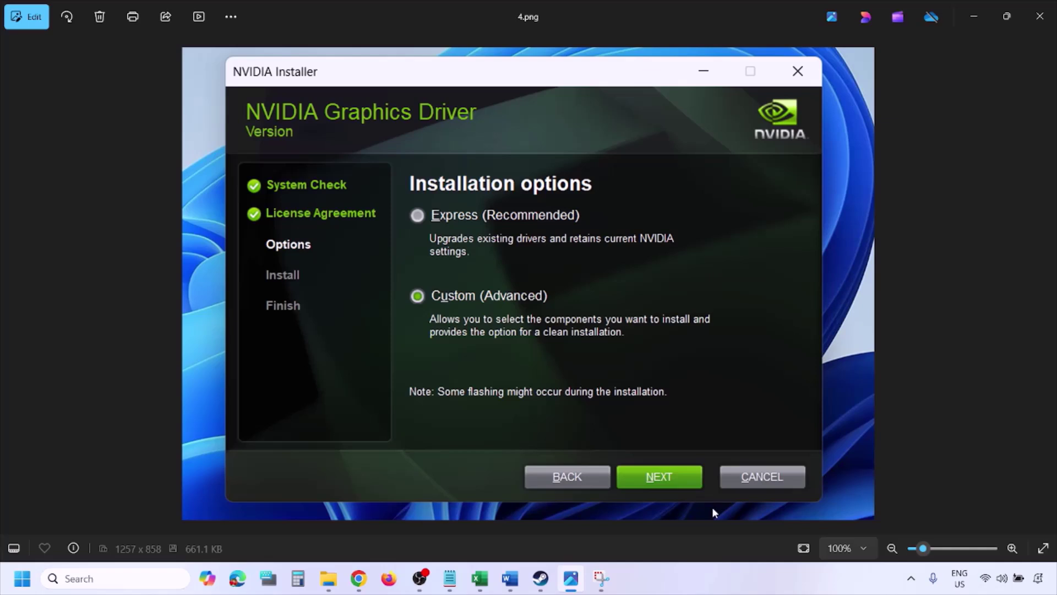
pyautogui.press('Right')
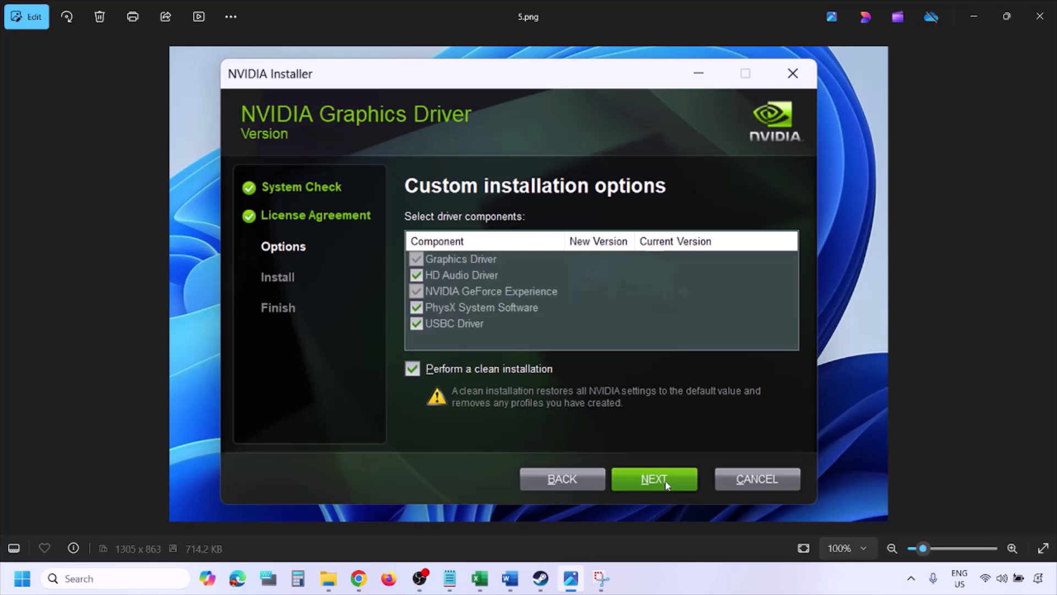
# Step: Bring up the Windows power options to look at Restart, and dismiss them without restarting
pyautogui.click(22, 578)
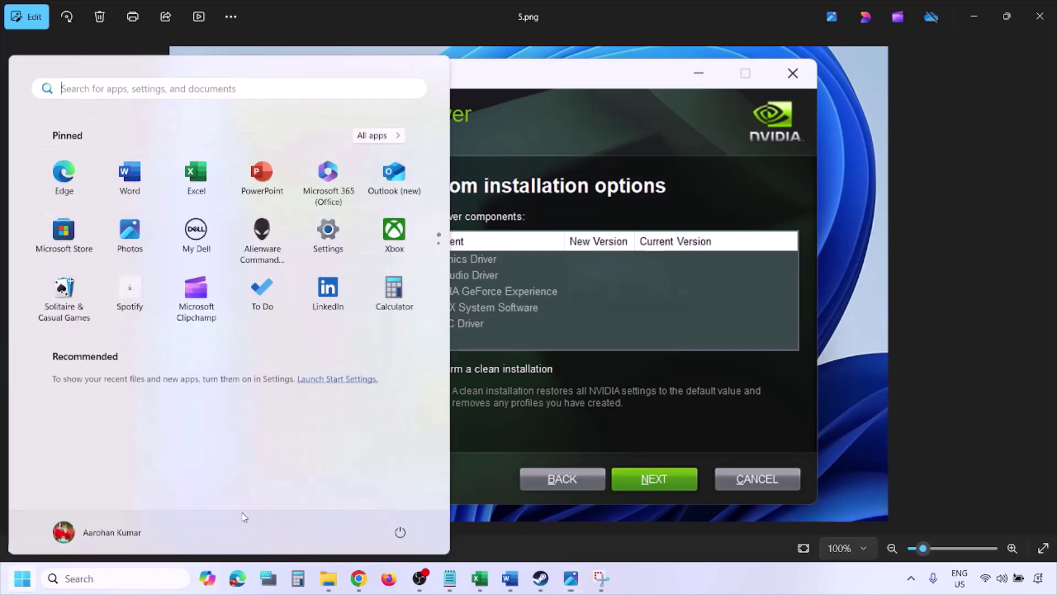
pyautogui.click(401, 532)
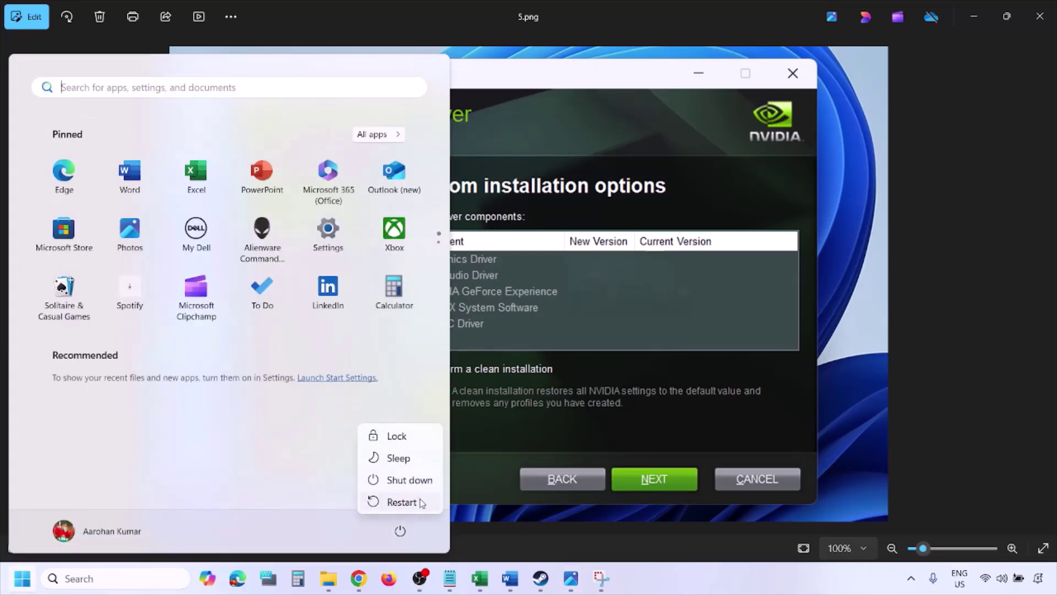
pyautogui.press('Escape')
pyautogui.press('Escape')
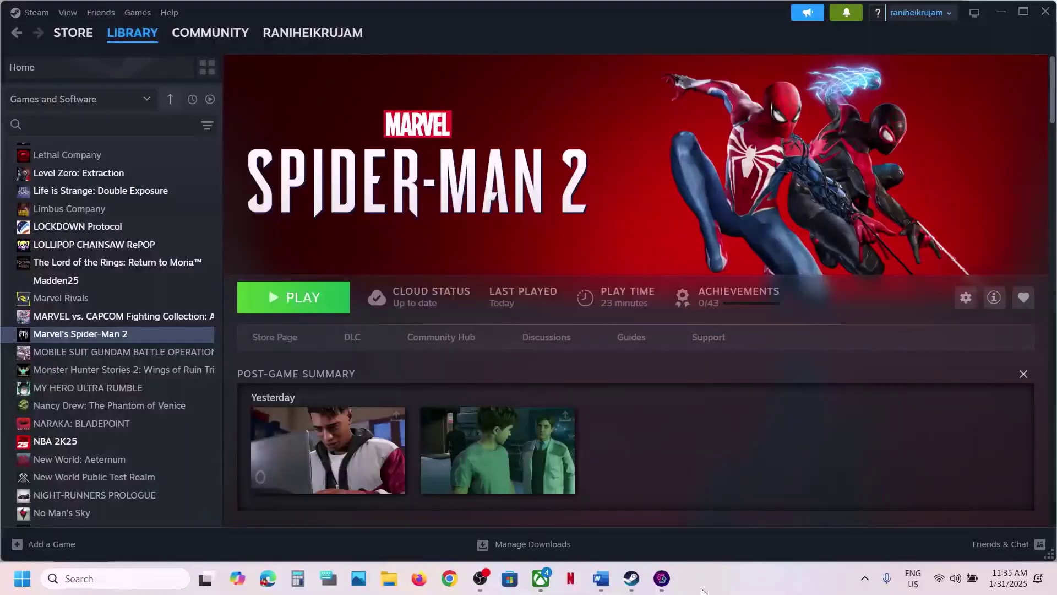
# Step: Return to the Word notes and highlight only the AMD support link in Step 9
pyautogui.click(602, 579)
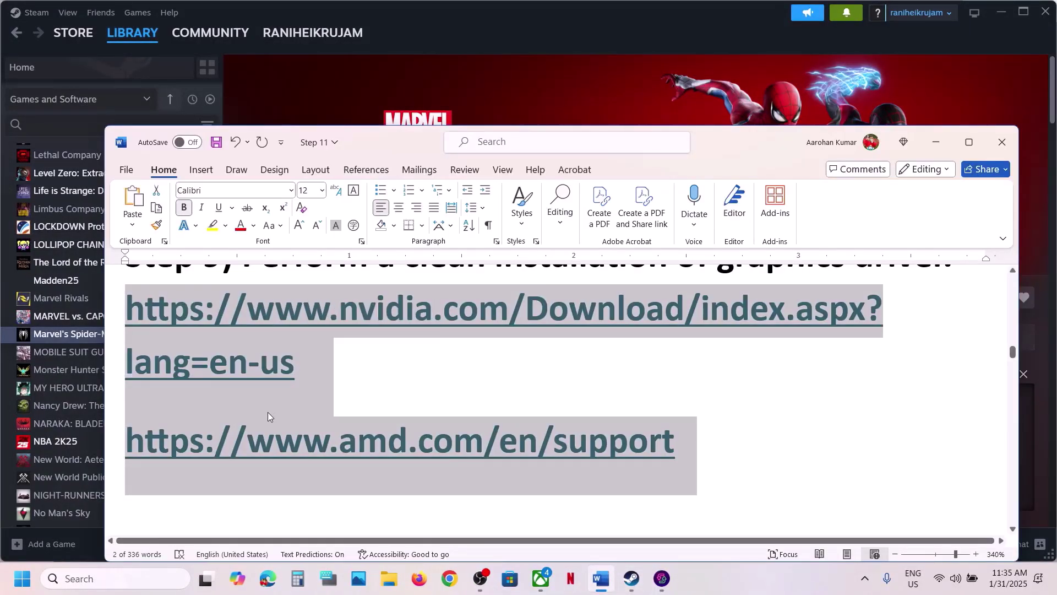
pyautogui.click(270, 414)
pyautogui.moveTo(712, 436); pyautogui.dragTo(132, 436)
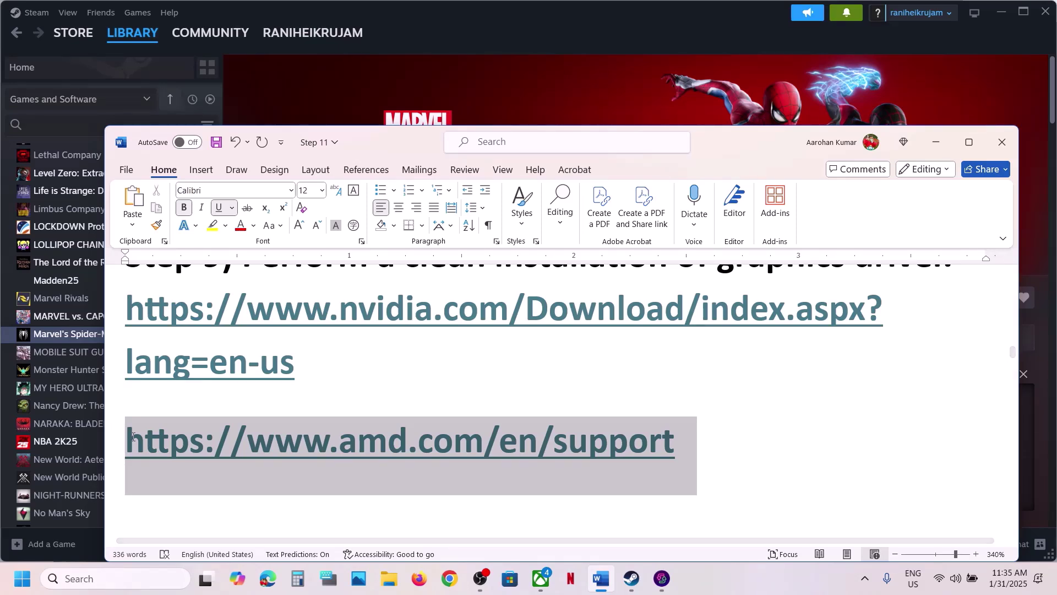
# Step: Copy the word "graphics" from Step 10 of the notes and use it to find and open the Windows Graphics settings
pyautogui.scroll(-3, 367, 432)
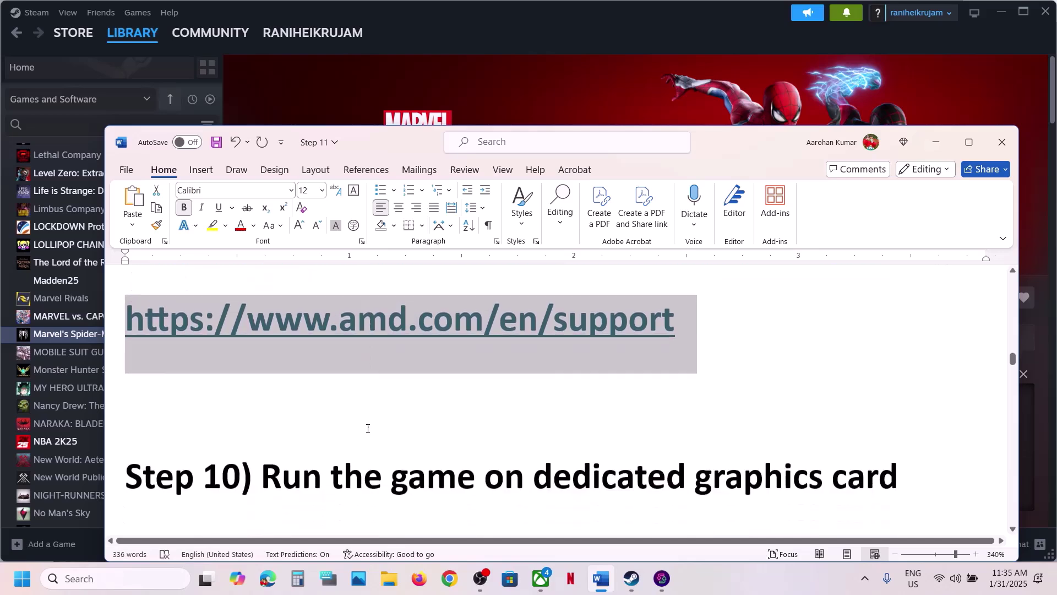
pyautogui.doubleClick(752, 444)
pyautogui.hotkey('ctrl', 'c')
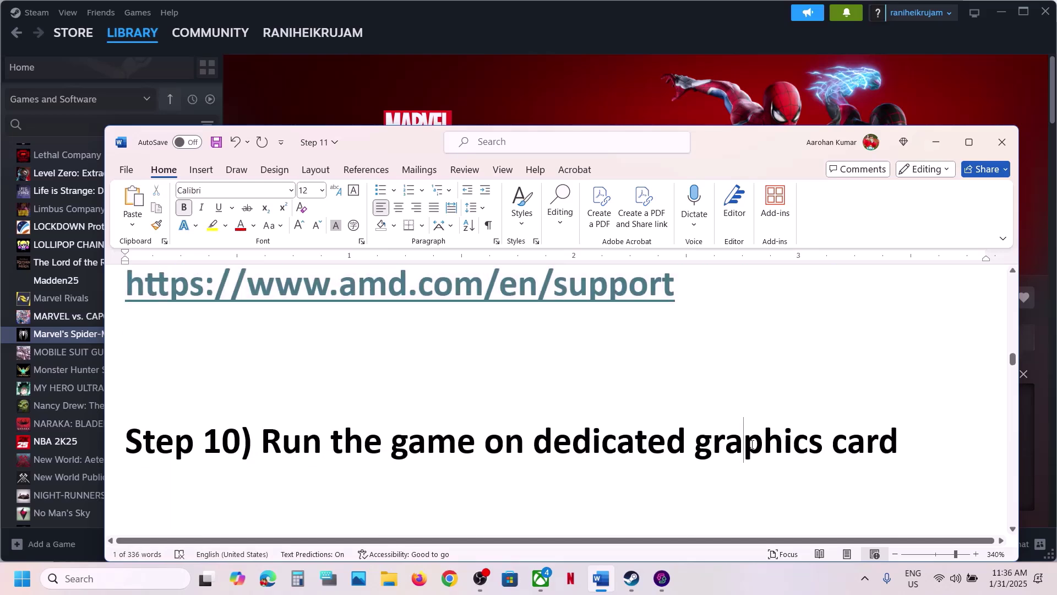
pyautogui.click(130, 592)
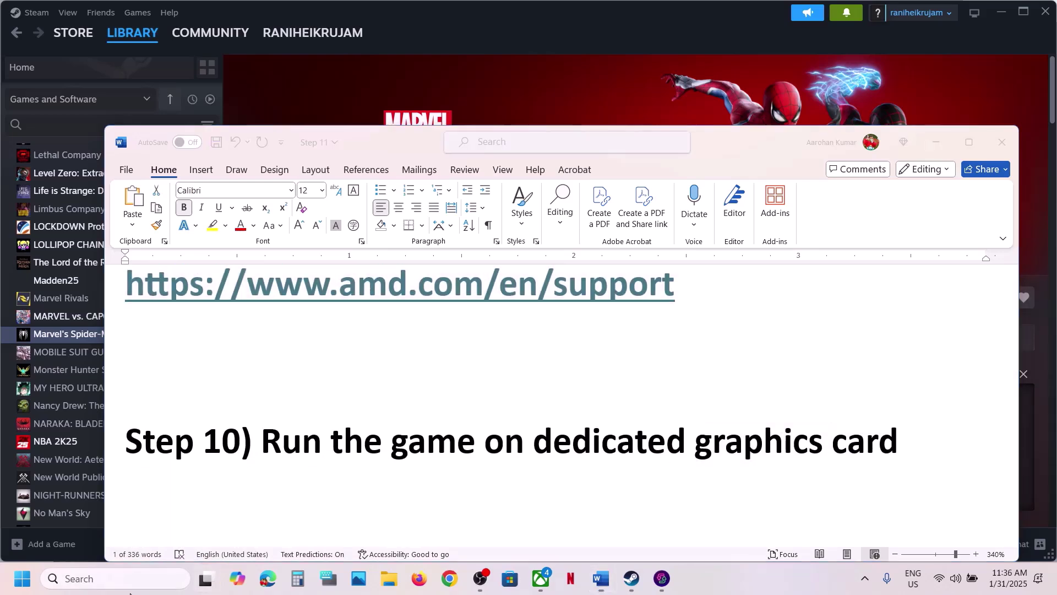
pyautogui.hotkey('ctrl', 'v')
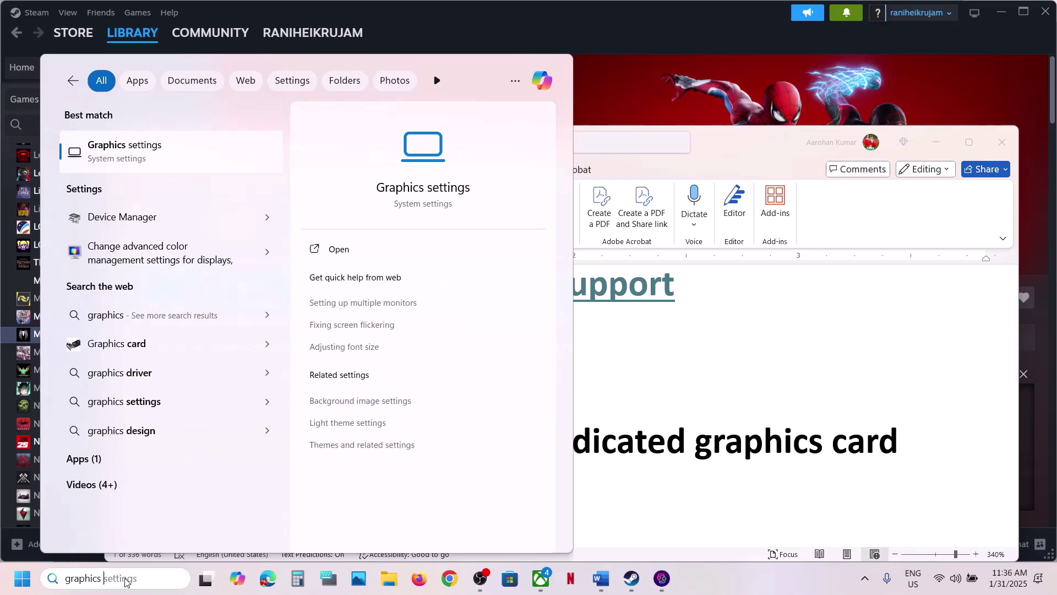
pyautogui.click(136, 144)
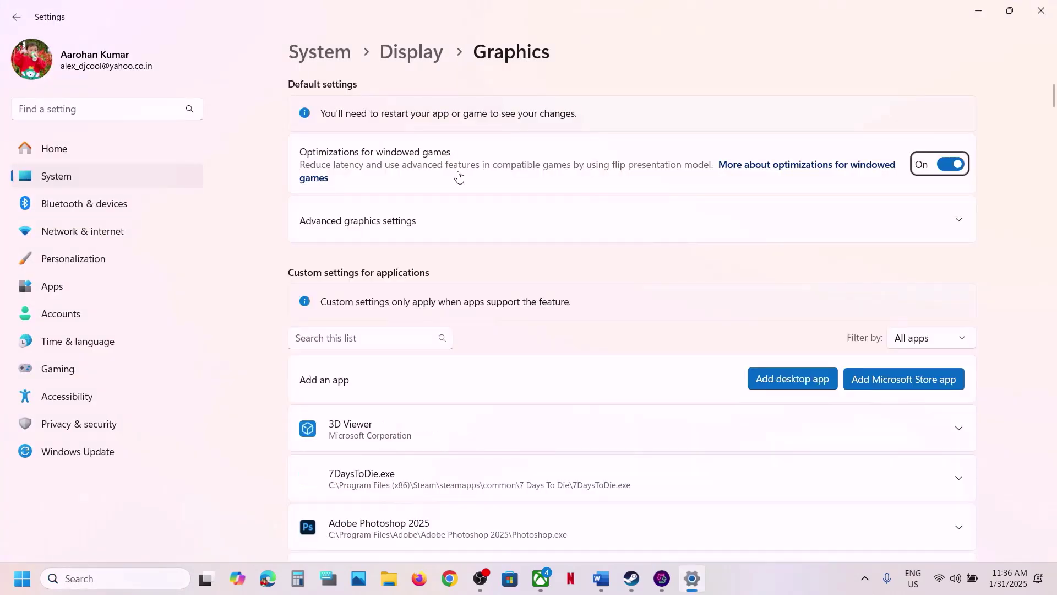
# Step: Add the Spider-Man2 application from Steam's common\Marvel's Spider-Man 2 folder as a desktop app with custom graphics settings
pyautogui.click(796, 388)
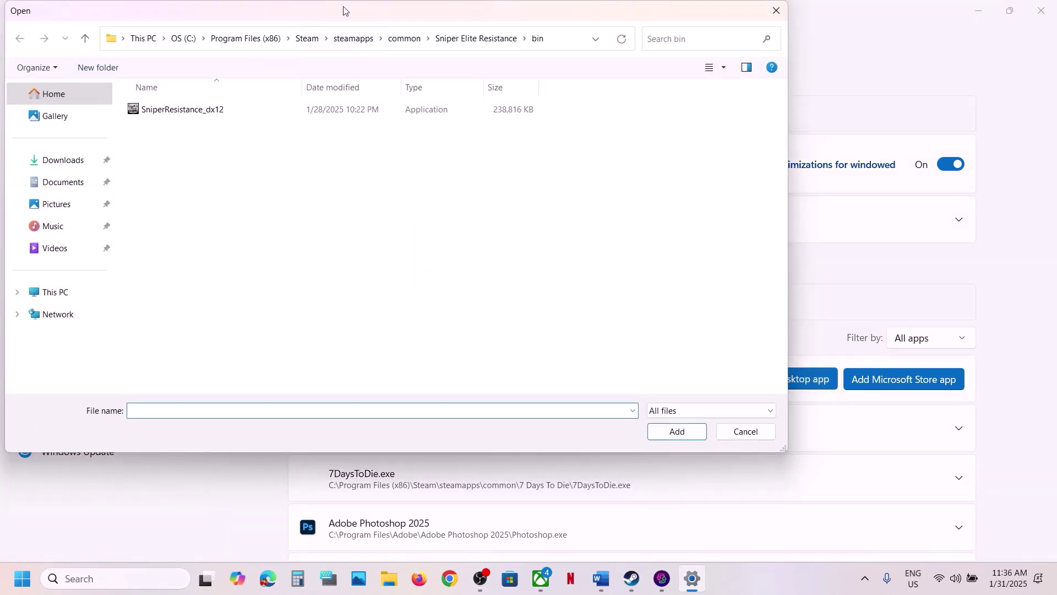
pyautogui.click(399, 41)
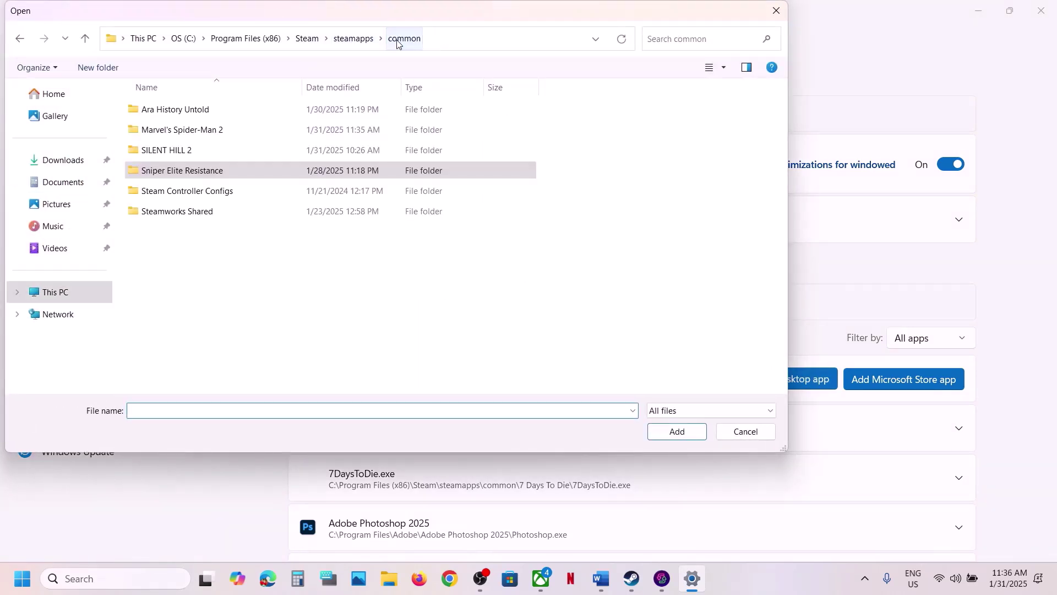
pyautogui.click(467, 46)
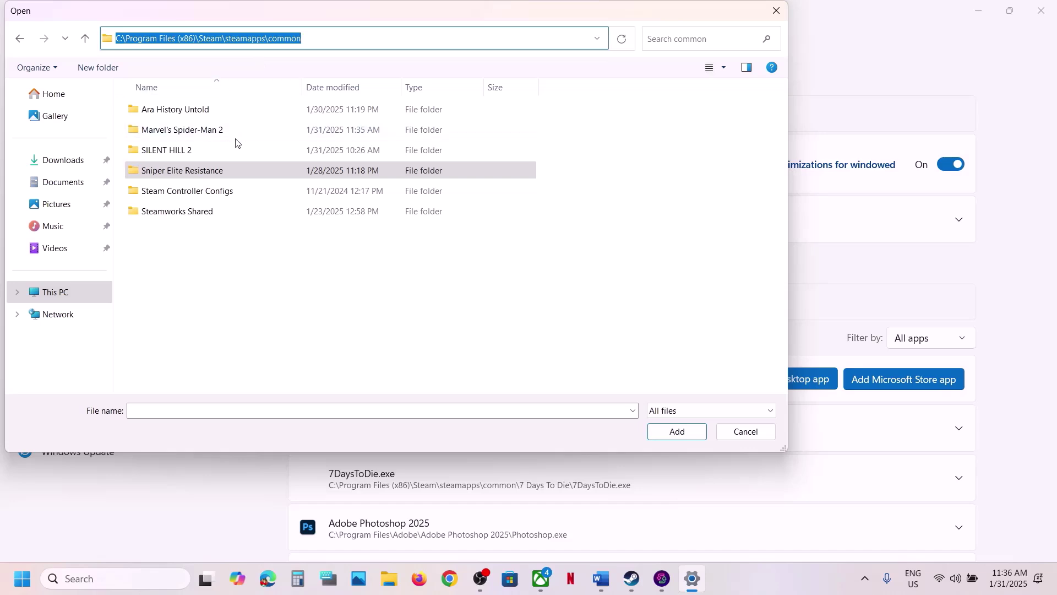
pyautogui.doubleClick(180, 138)
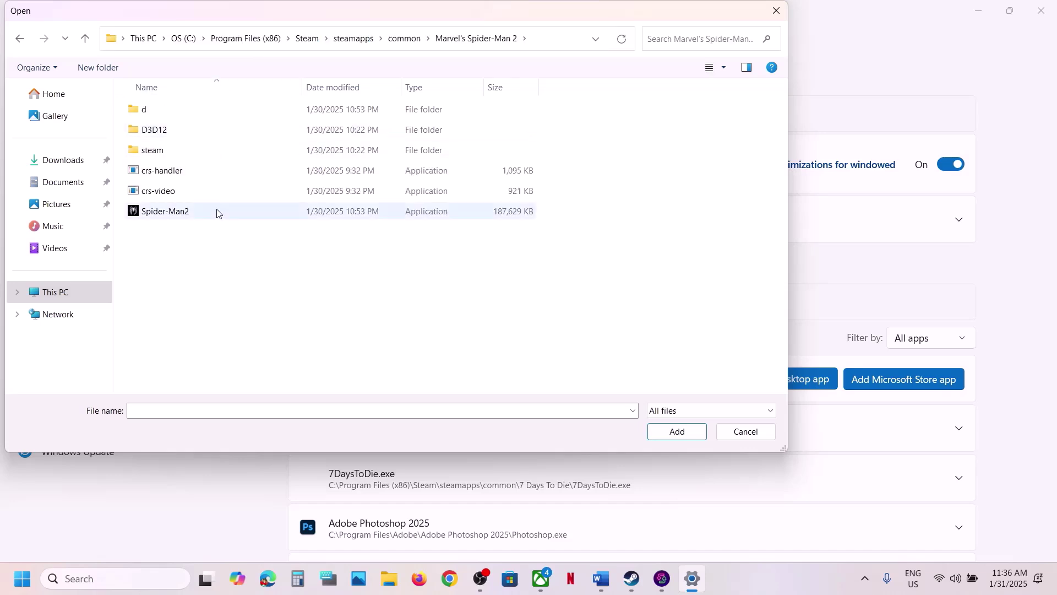
pyautogui.click(189, 221)
pyautogui.click(668, 437)
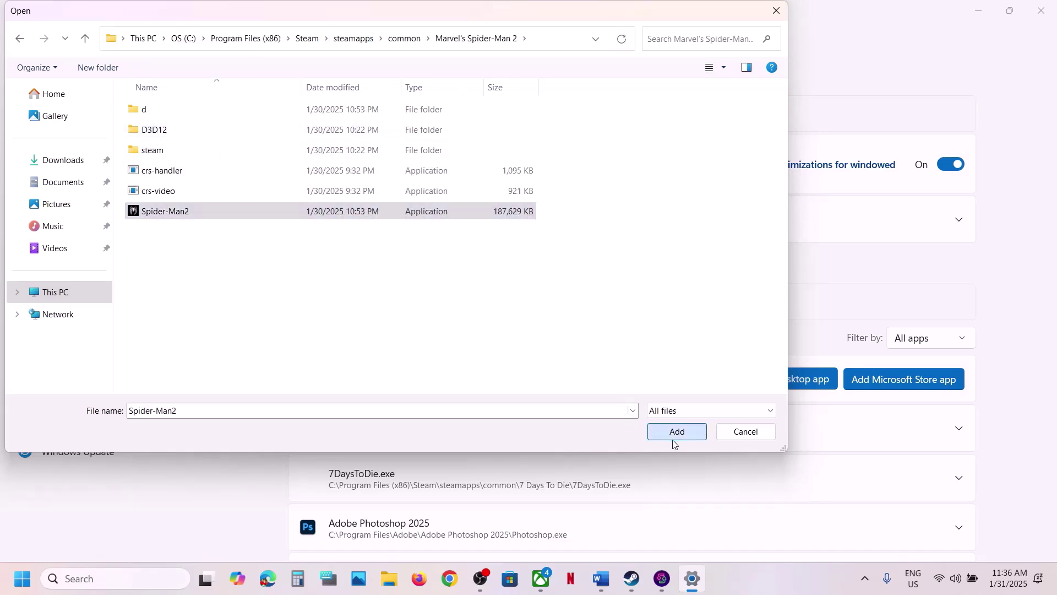
# Step: Set the GPU preference of Marvel's Spider-Man 2 to High Performance (NVIDIA GeForce RTX 3050 Laptop GPU), and return to the notes at Step 11
pyautogui.scroll(-5, 484, 446)
pyautogui.scroll(-20, 485, 447)
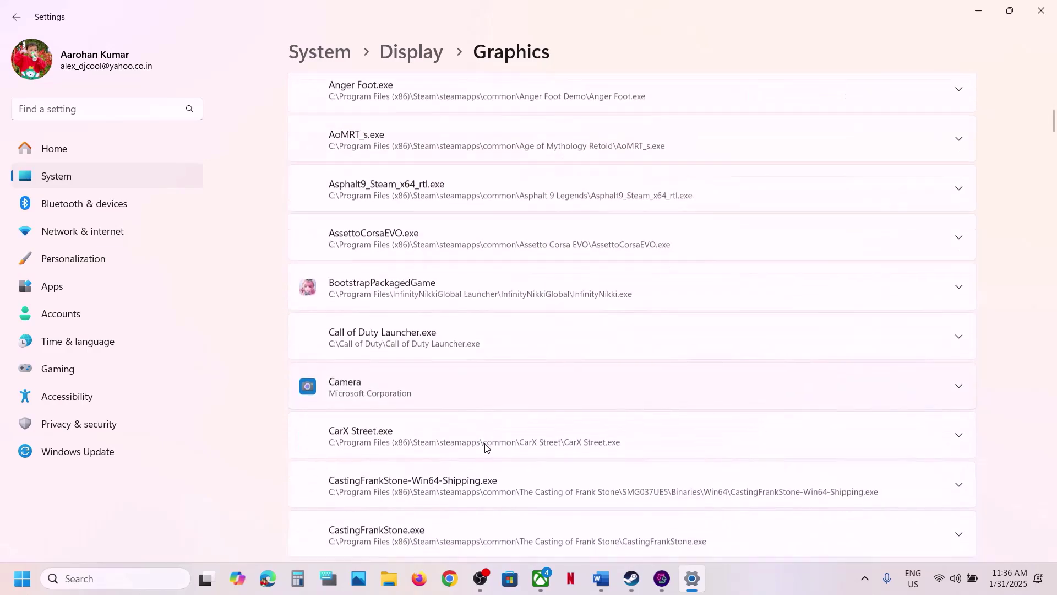
pyautogui.scroll(-20, 485, 448)
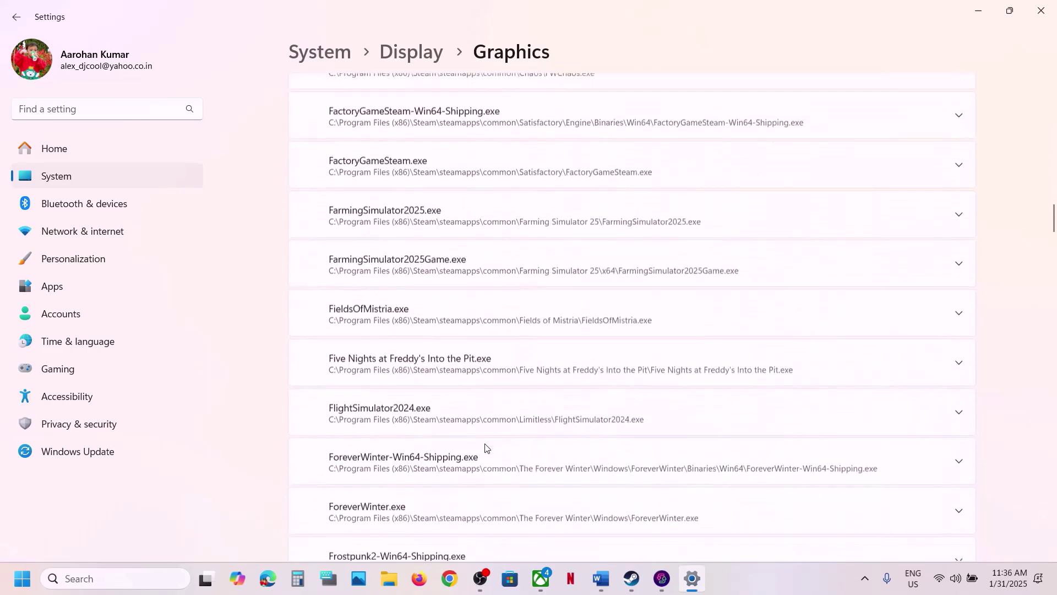
pyautogui.scroll(-9, 485, 447)
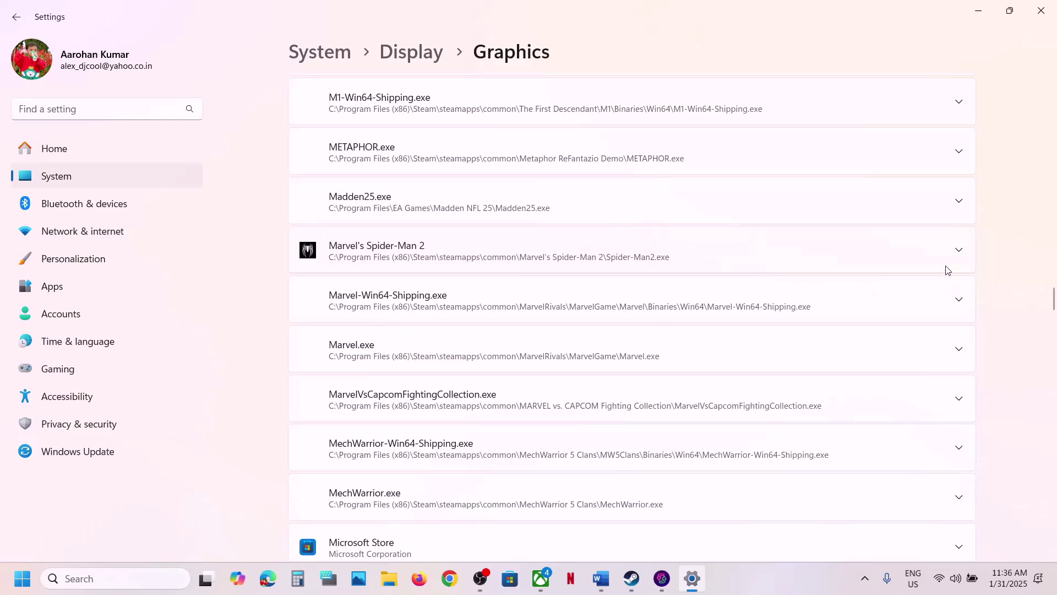
pyautogui.click(959, 252)
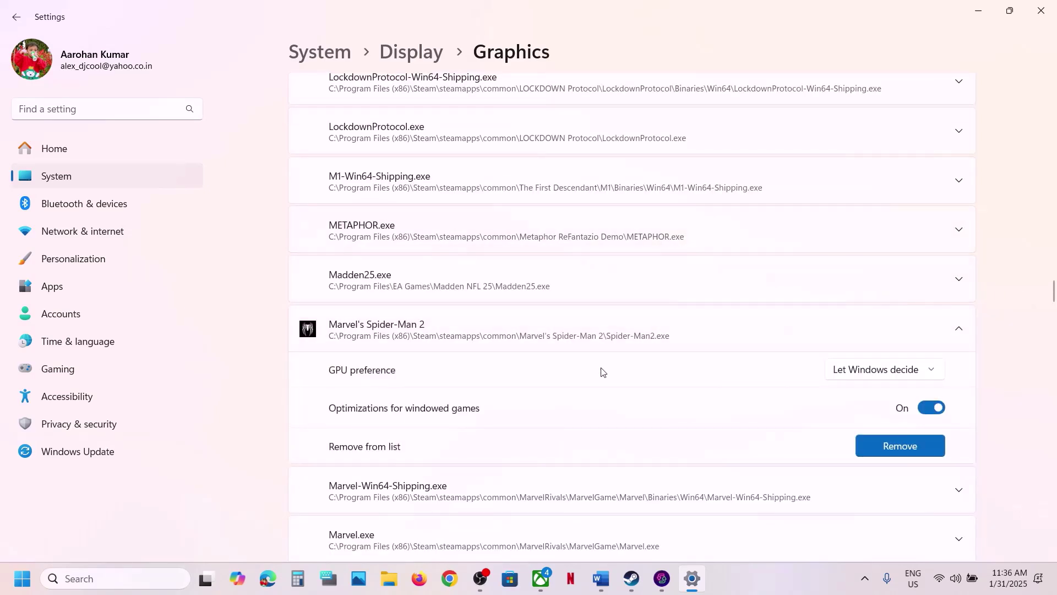
pyautogui.click(875, 370)
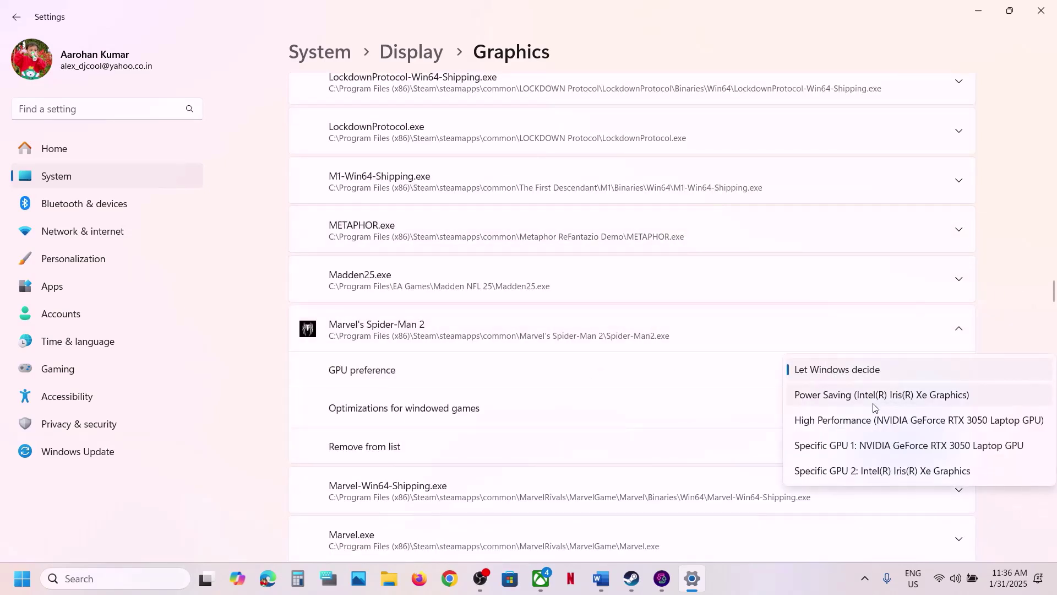
pyautogui.click(860, 420)
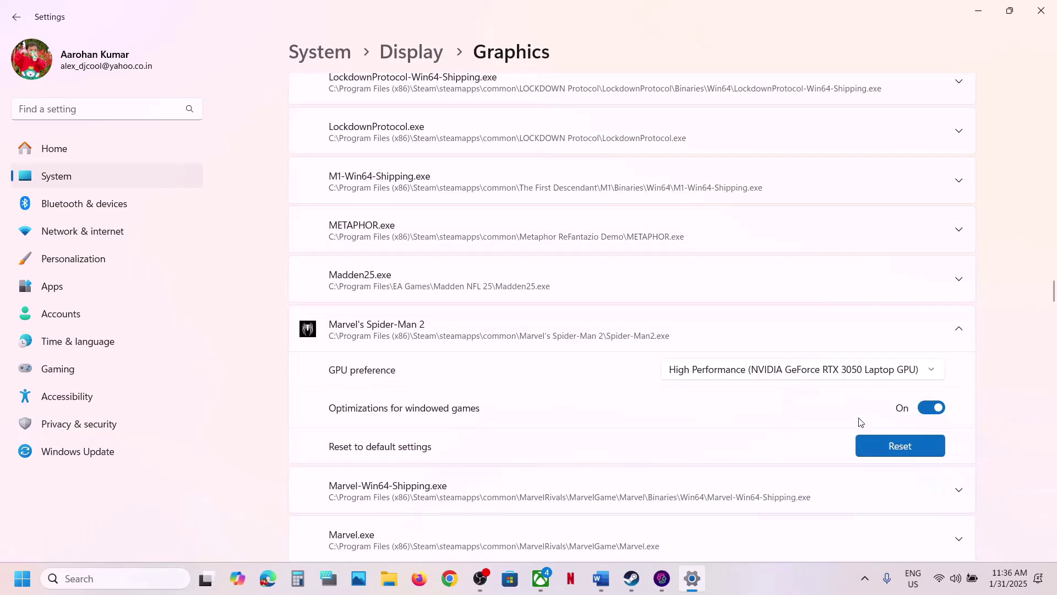
pyautogui.click(1041, 10)
pyautogui.scroll(-3, 439, 444)
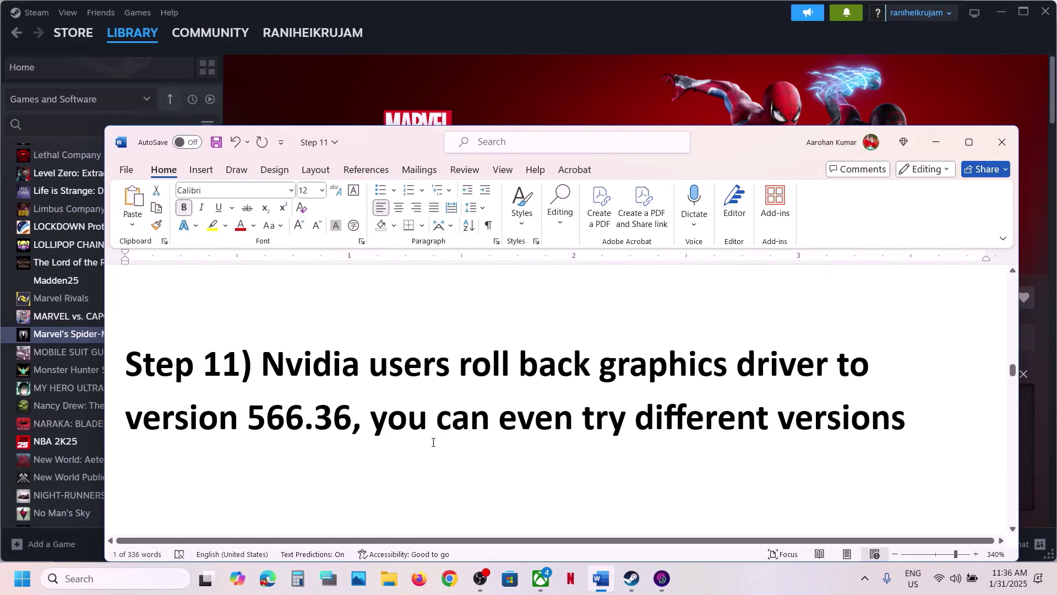
# Step: Highlight the recommended NVIDIA driver version 566.36 in Step 11 of the notes
pyautogui.moveTo(272, 366); pyautogui.dragTo(350, 414)
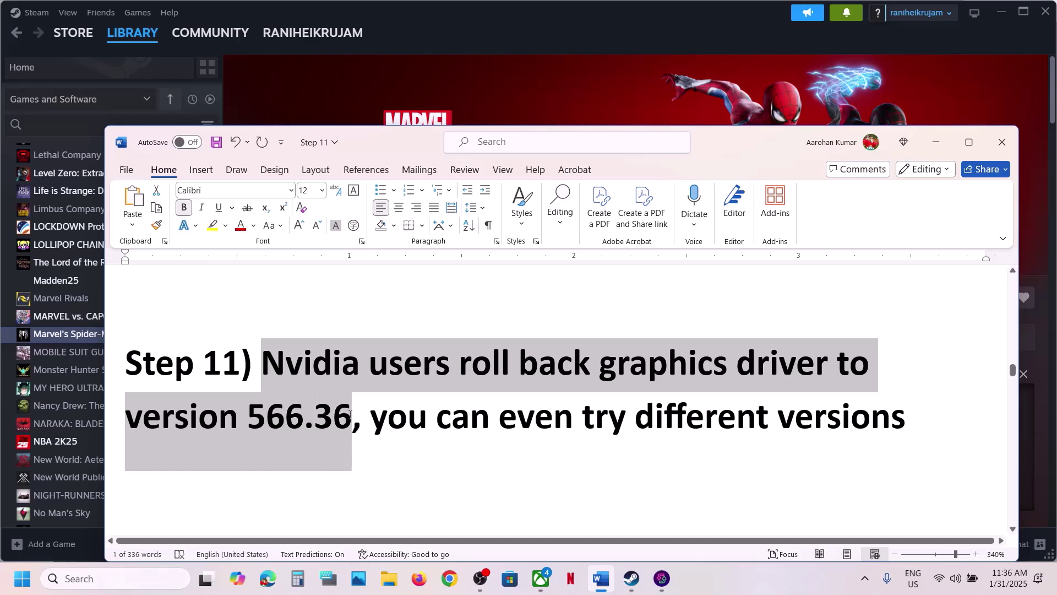
pyautogui.click(350, 417)
pyautogui.moveTo(246, 417); pyautogui.dragTo(353, 417)
# Step: Copy the NVIDIA driver download link from Step 9 of the notes and open it in Chrome
pyautogui.scroll(15, 339, 408)
pyautogui.scroll(-8, 340, 408)
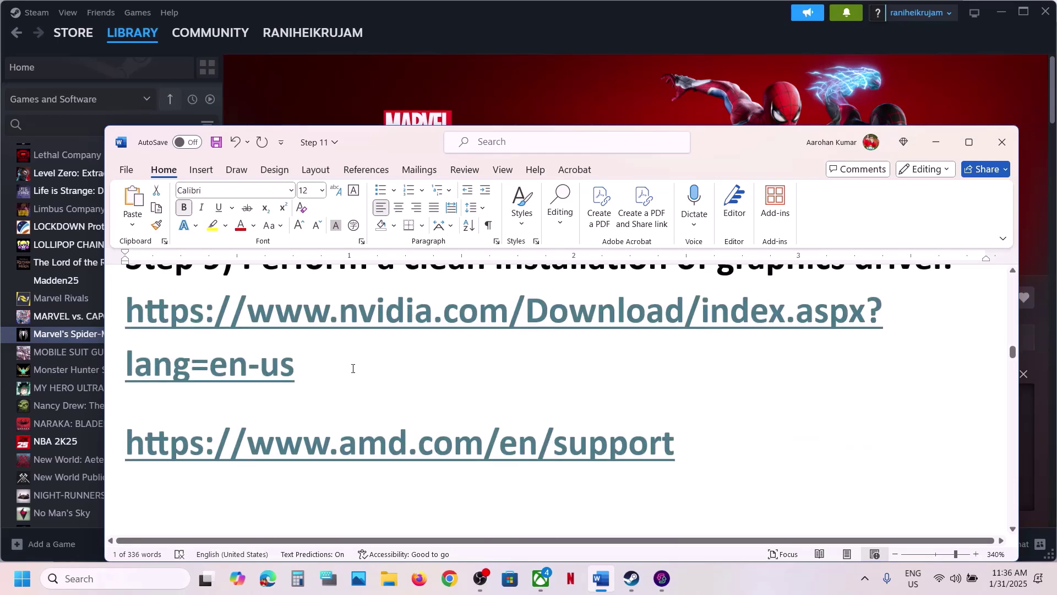
pyautogui.tripleClick(226, 346)
pyautogui.hotkey('ctrl', 'c')
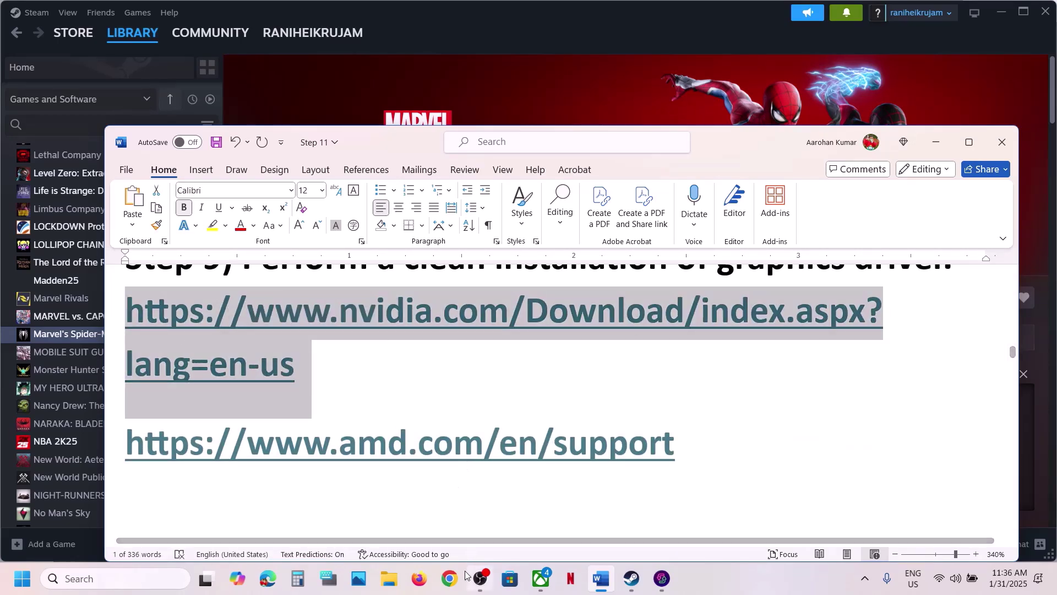
pyautogui.click(449, 578)
pyautogui.hotkey('ctrl', 'v')
pyautogui.press('Return')
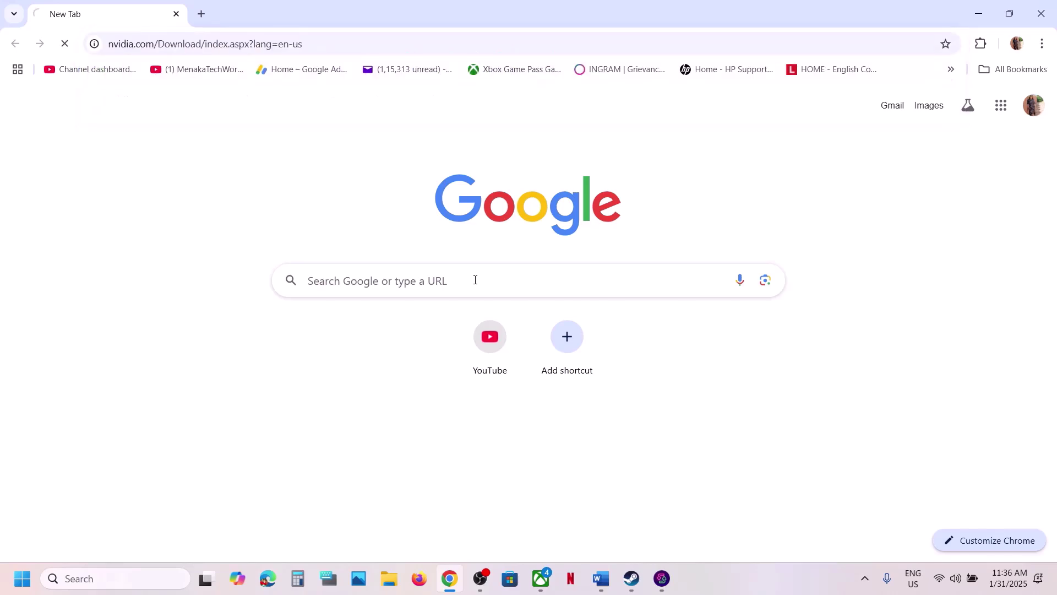
# Step: Run the manual driver search for the GeForce RTX 3050 Laptop GPU on Windows 11 in English (US)
pyautogui.scroll(-5, 293, 359)
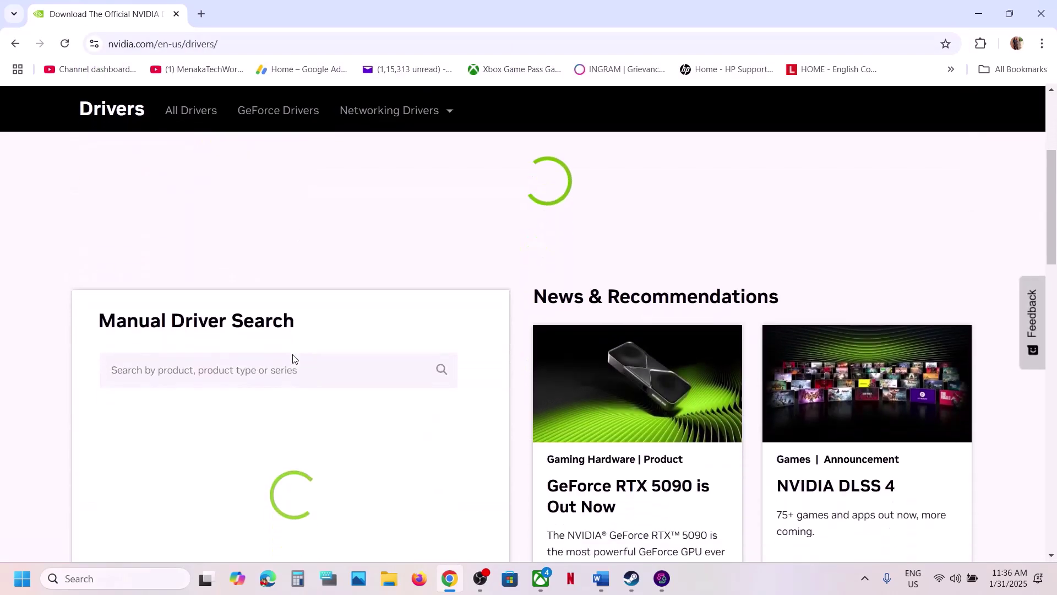
pyautogui.scroll(-1, 295, 361)
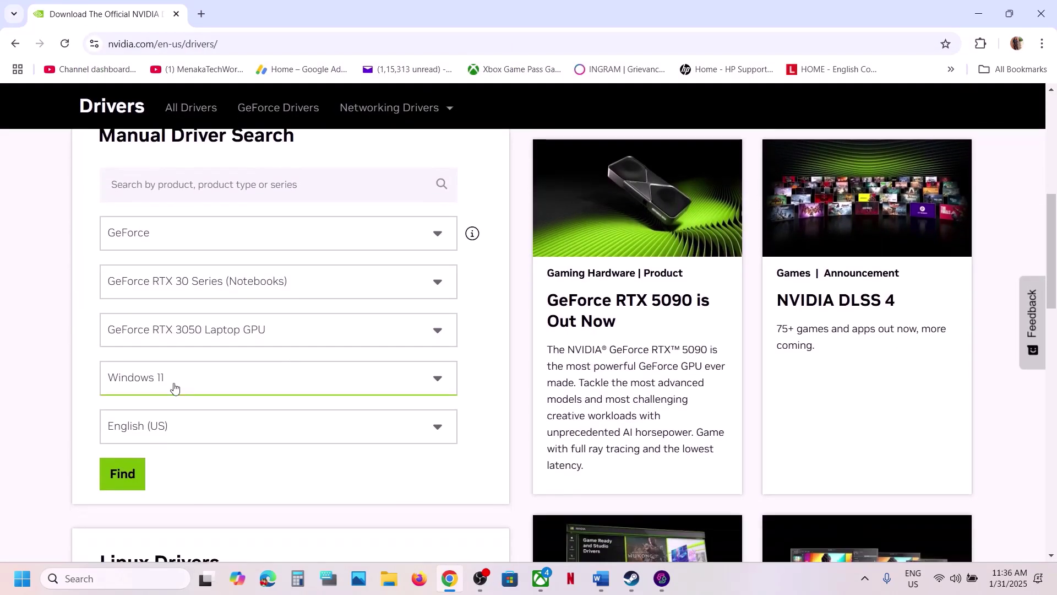
pyautogui.click(126, 471)
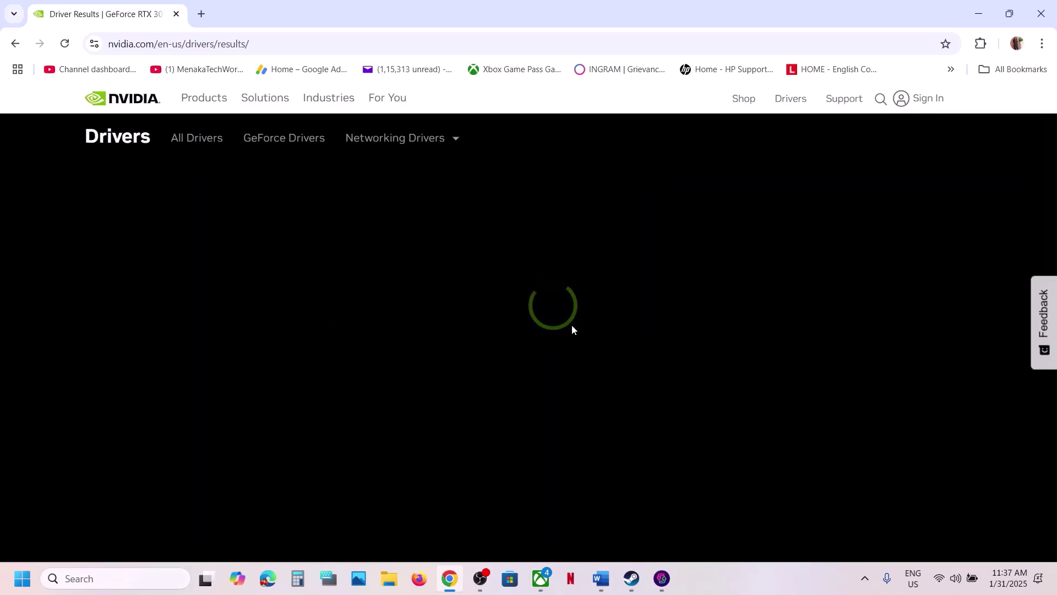
# Step: Highlight the newest Studio and GeForce Game Ready driver entries, and expand the list of more driver versions
pyautogui.scroll(-3, 260, 385)
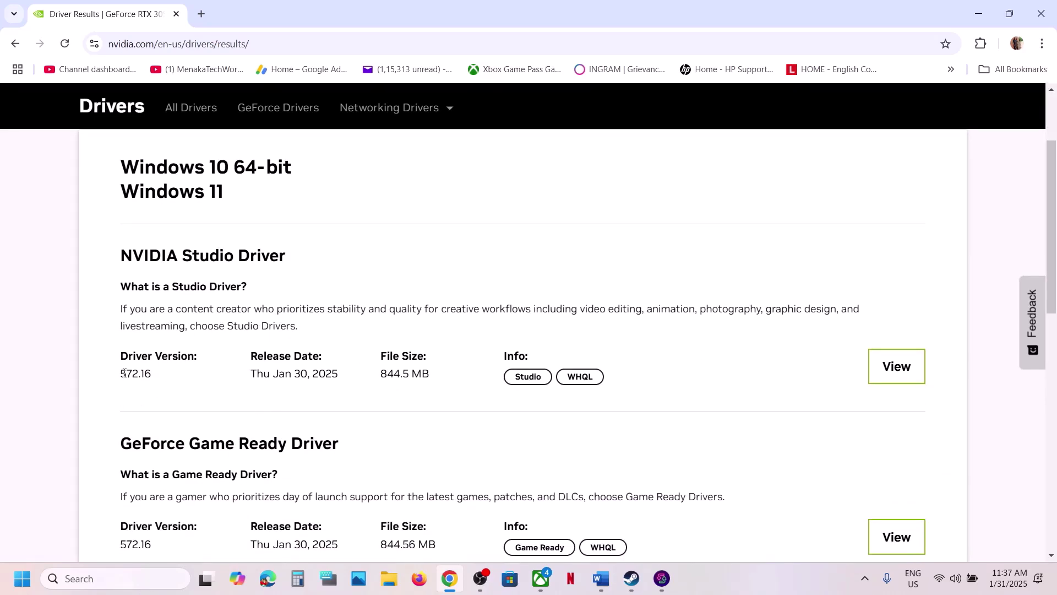
pyautogui.moveTo(124, 373); pyautogui.dragTo(169, 372)
pyautogui.scroll(-1, 168, 372)
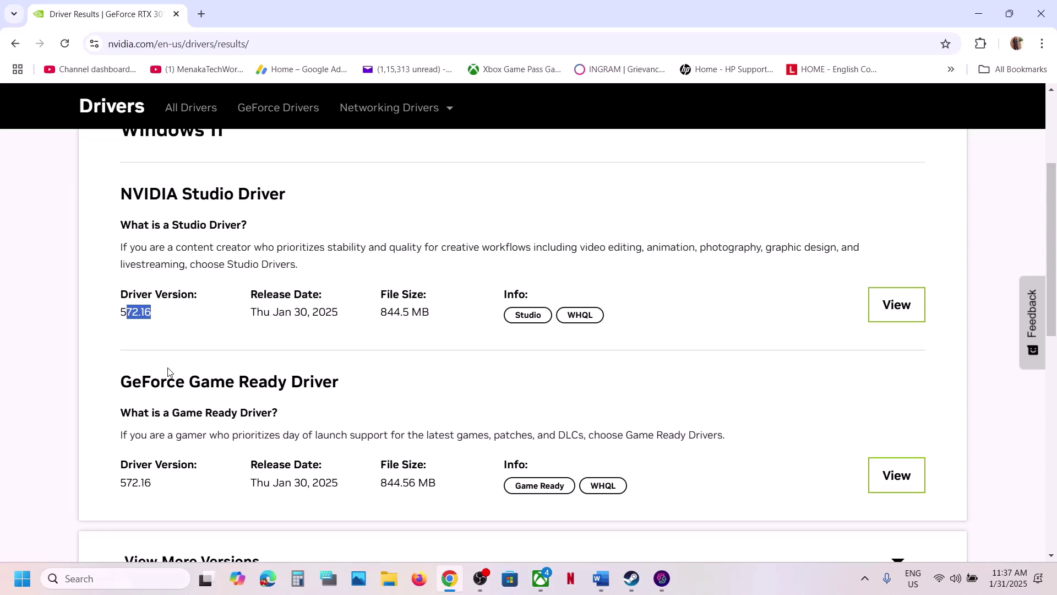
pyautogui.moveTo(119, 381); pyautogui.dragTo(360, 388)
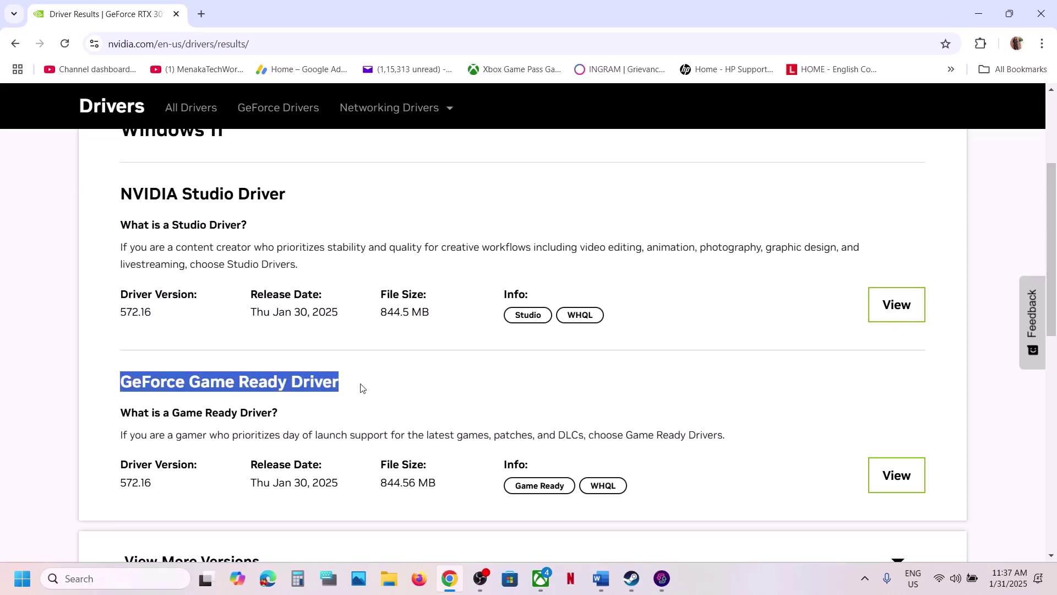
pyautogui.scroll(-1, 186, 411)
pyautogui.moveTo(120, 415); pyautogui.dragTo(152, 415)
pyautogui.scroll(-1, 149, 420)
pyautogui.click(177, 424)
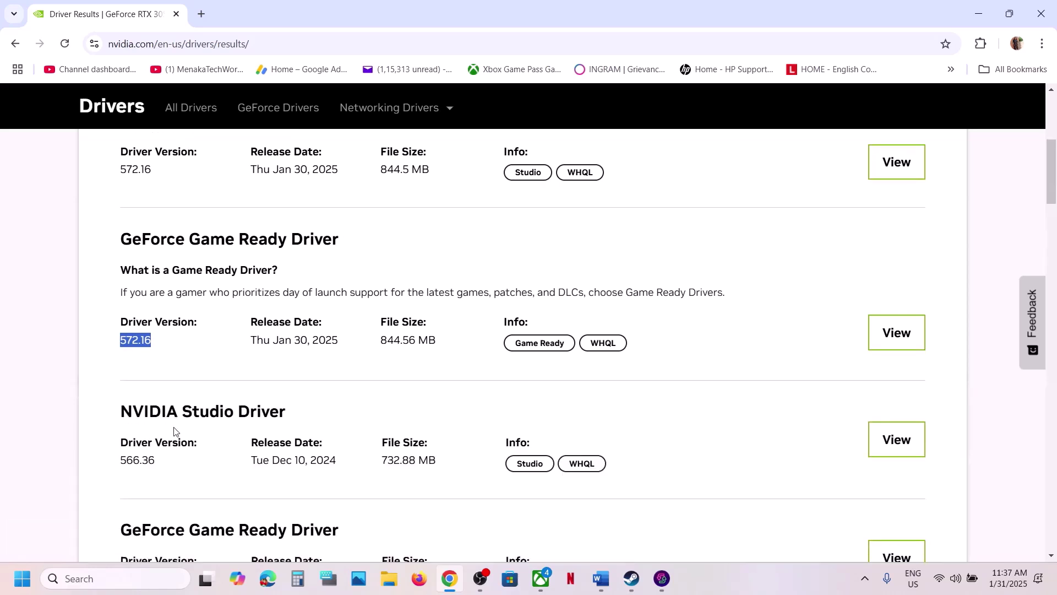
# Step: Open the GeForce Game Ready Driver 566.36 entry from the older versions and download that driver
pyautogui.scroll(-4, 174, 427)
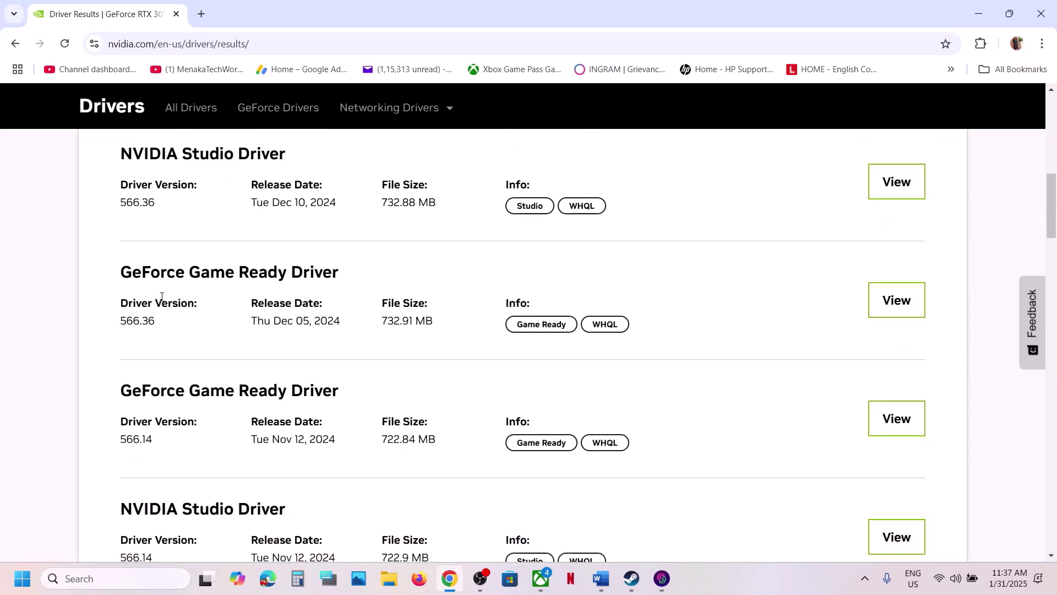
pyautogui.moveTo(121, 320); pyautogui.dragTo(163, 324)
pyautogui.click(903, 298)
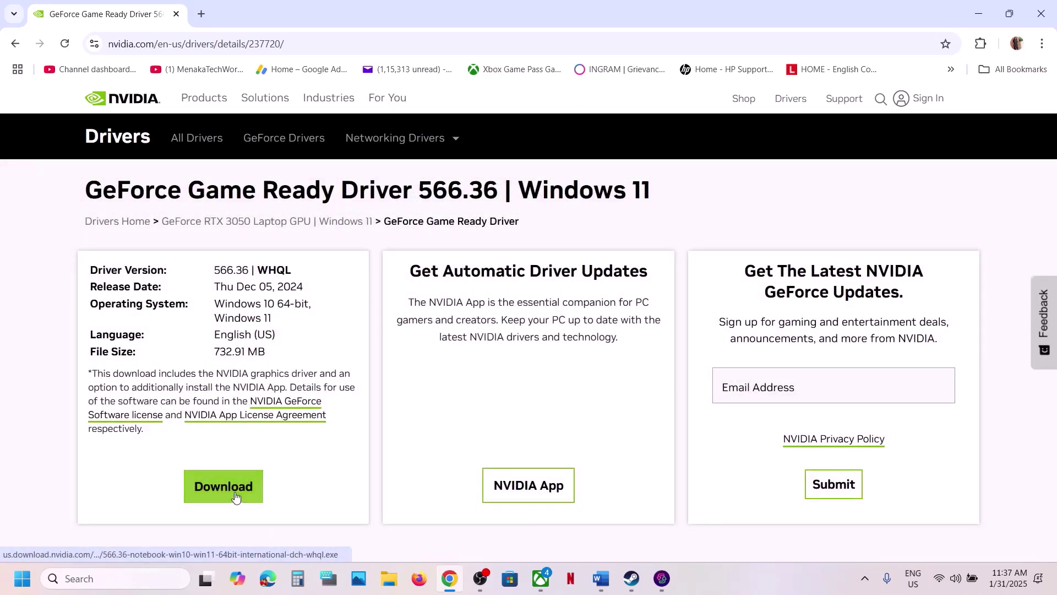
pyautogui.click(236, 497)
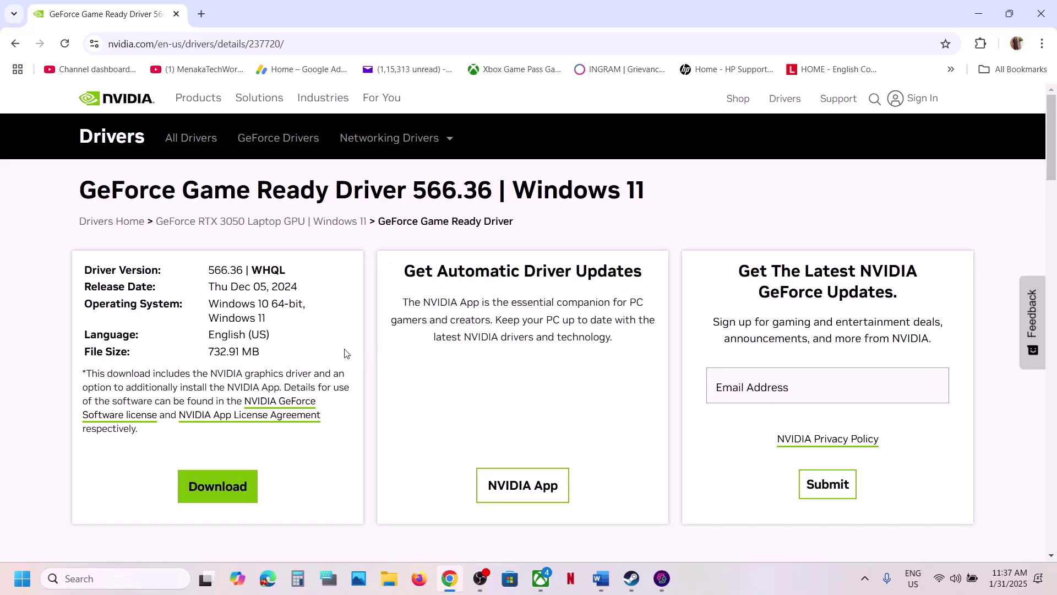
# Step: Show the Windows Restart option without restarting, and return to the Word notes at Step 12
pyautogui.click(23, 578)
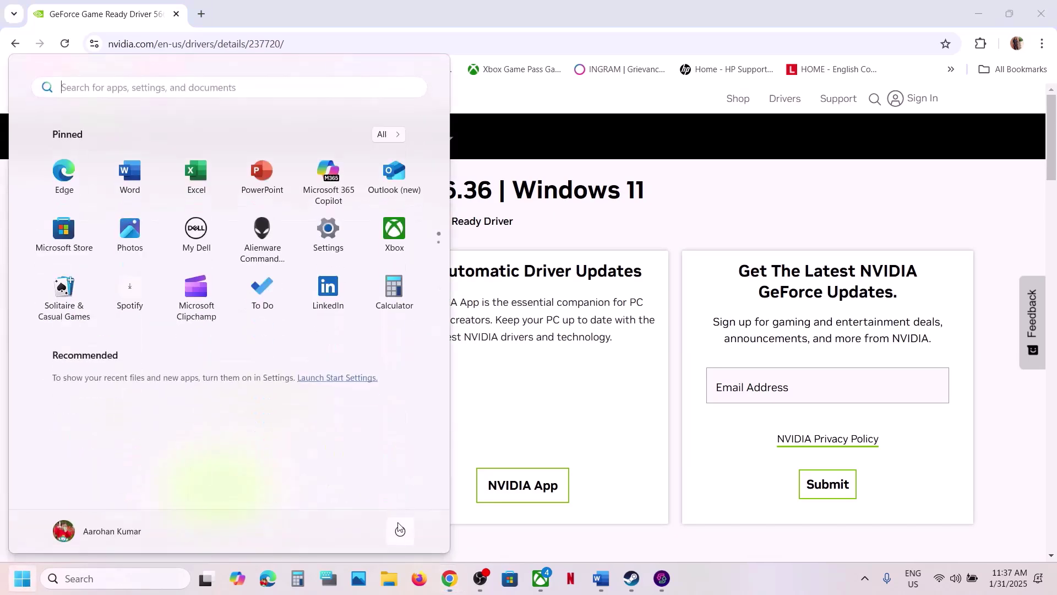
pyautogui.click(400, 532)
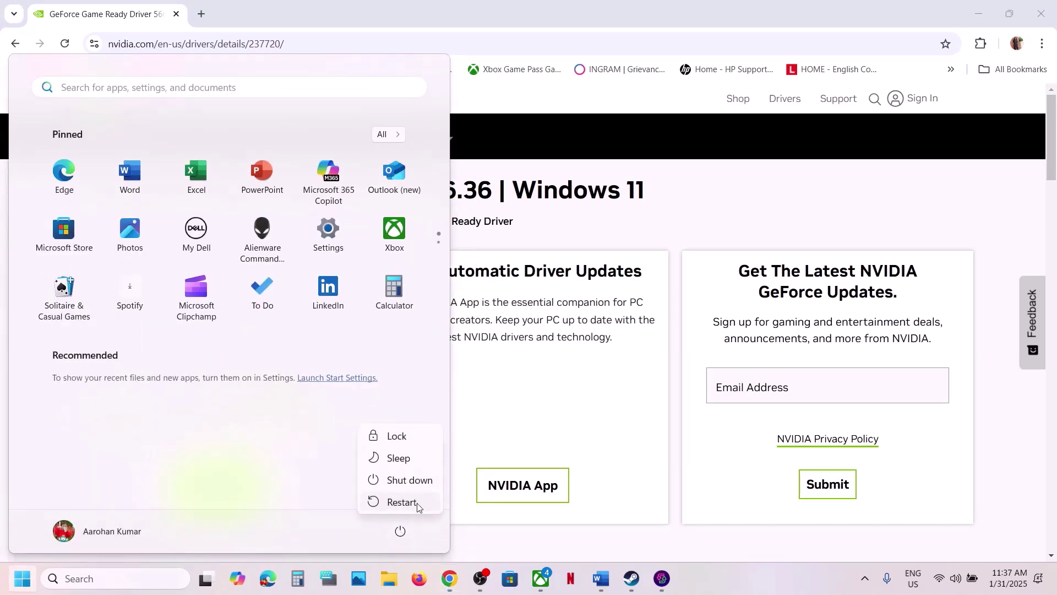
pyautogui.click(634, 583)
pyautogui.click(601, 578)
pyautogui.scroll(-5, 404, 380)
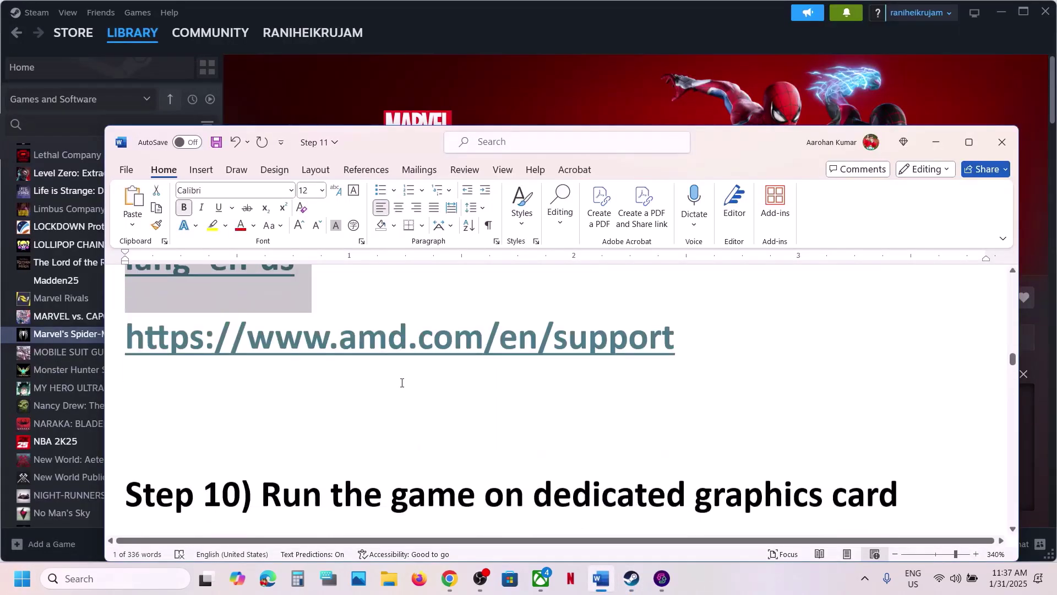
pyautogui.scroll(-6, 439, 385)
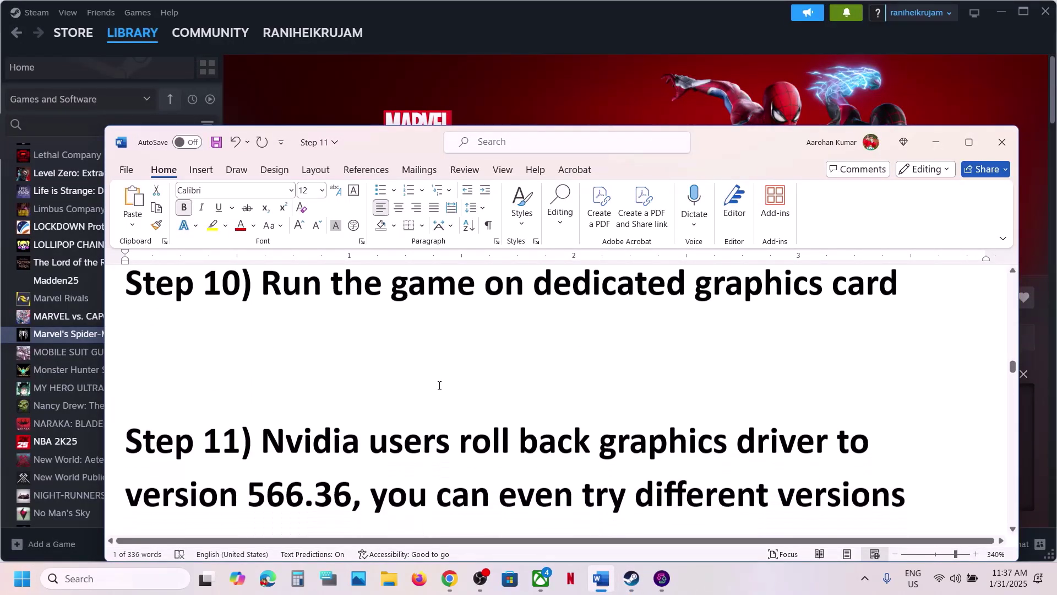
pyautogui.scroll(1, 418, 385)
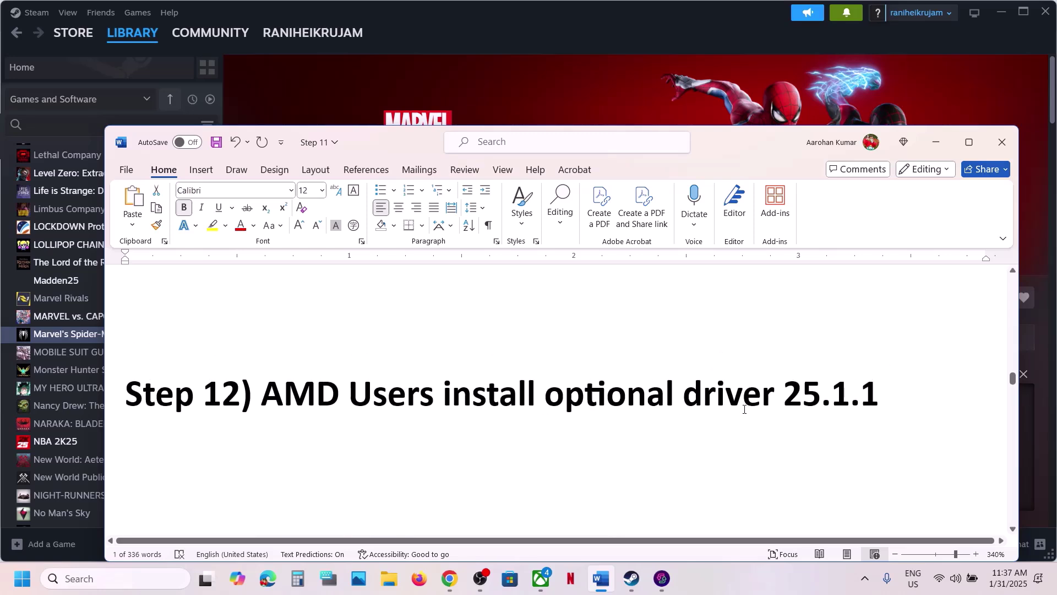
# Step: Copy the Step 12 text about the optional AMD driver 25.1.1 and search the web for it in a new Chrome tab
pyautogui.moveTo(730, 380); pyautogui.dragTo(284, 388)
pyautogui.hotkey('ctrl', 'c')
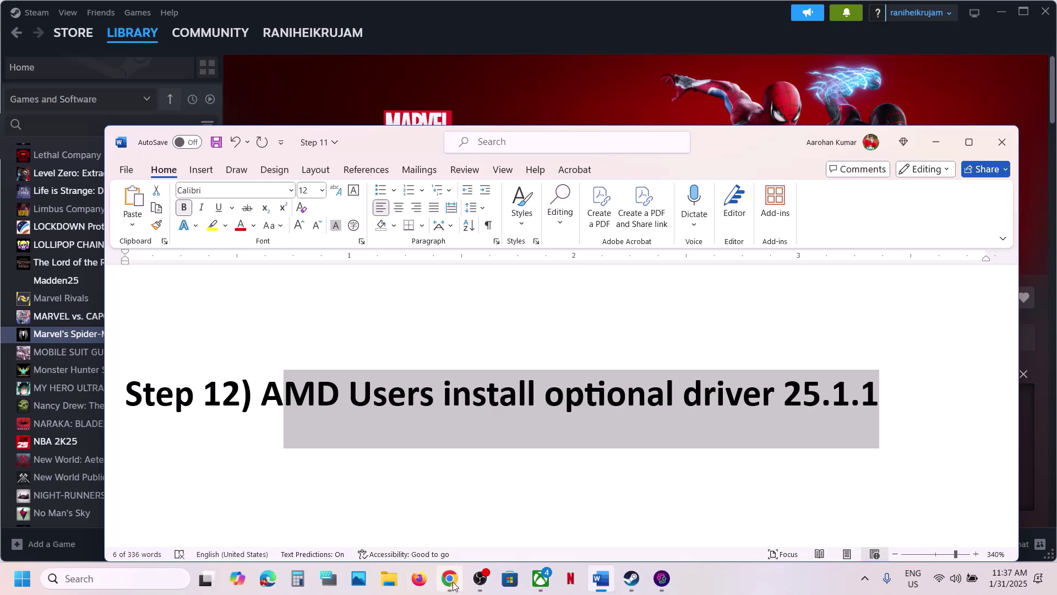
pyautogui.click(452, 583)
pyautogui.click(200, 20)
pyautogui.hotkey('ctrl', 'v')
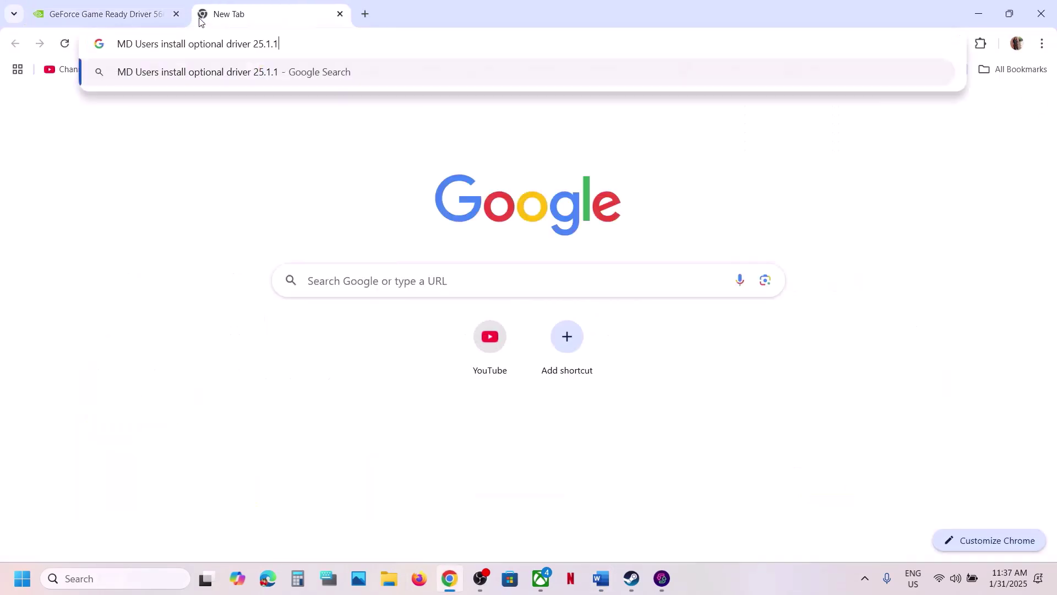
pyautogui.press('Return')
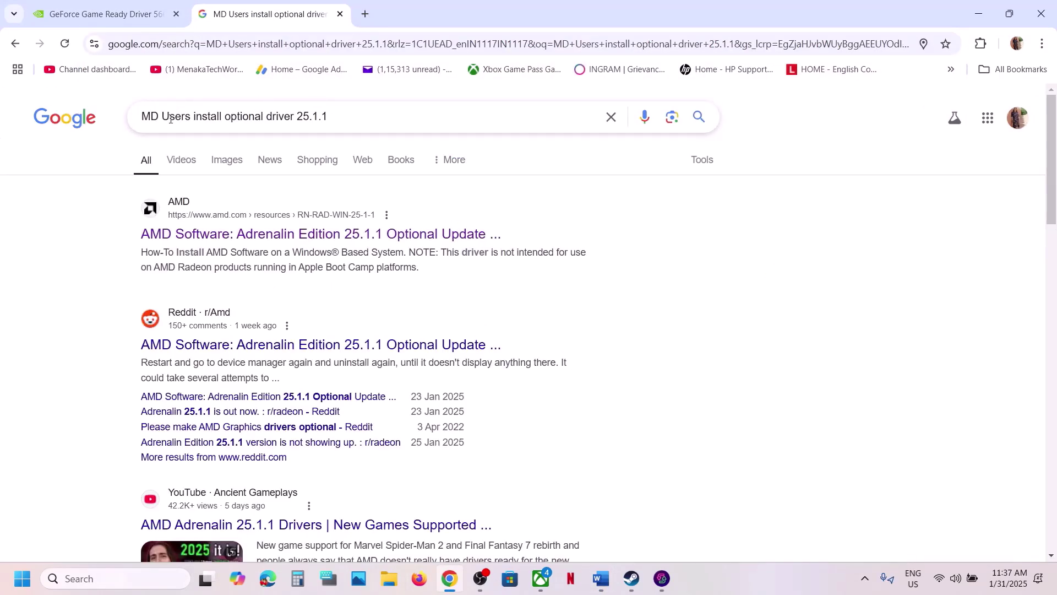
# Step: Correct the search to "AMD Users install optional driver 25.1.1" and open AMD's Adrenalin Edition 25.1.1 Optional Update release notes
pyautogui.click(143, 116)
pyautogui.write('A')
pyautogui.press('Return')
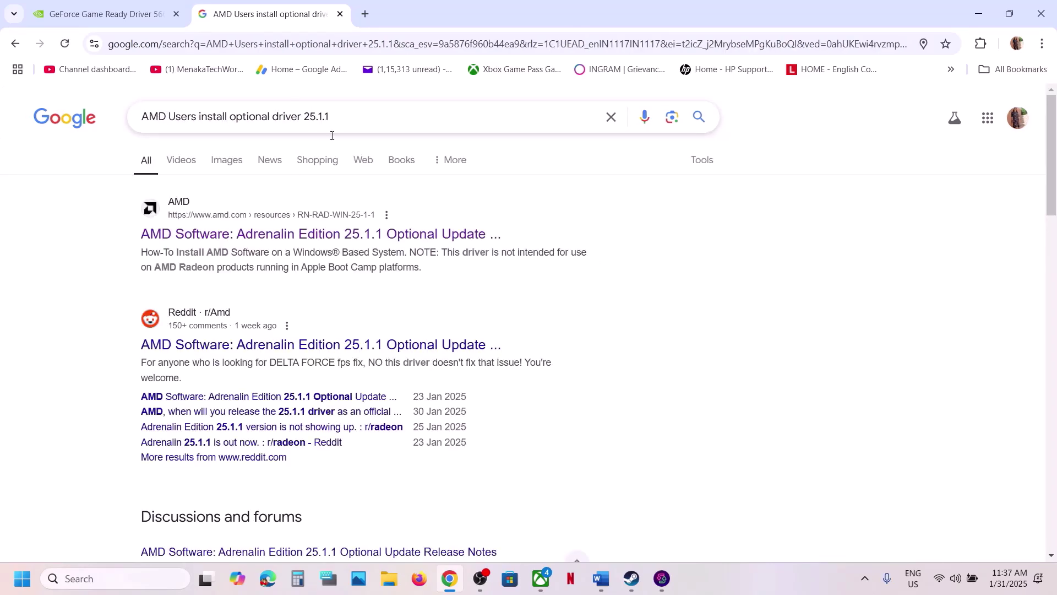
pyautogui.click(286, 236)
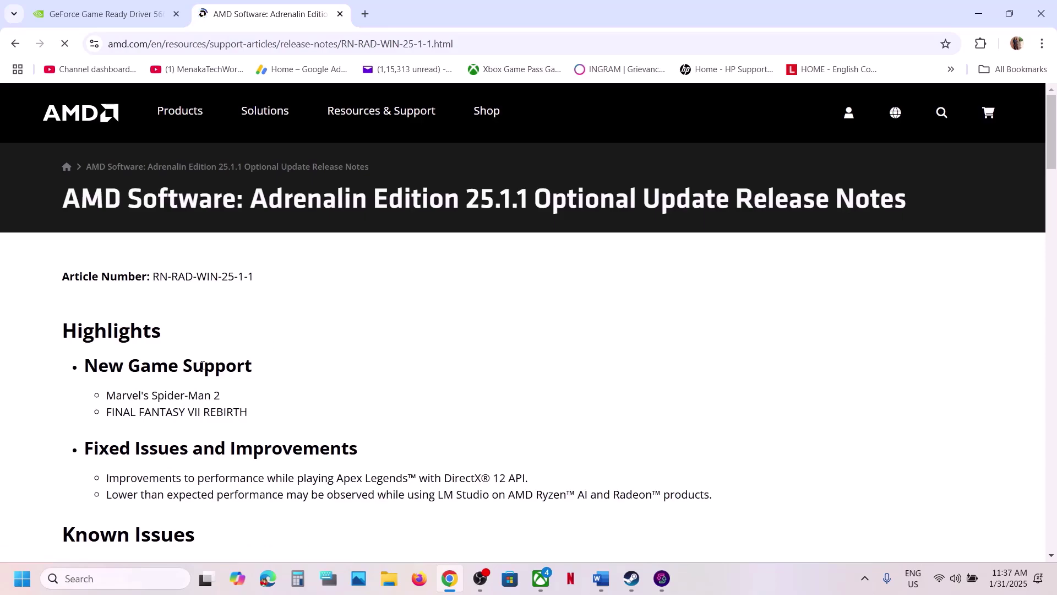
# Step: Highlight Marvel's Spider-Man 2 under New Game Support and download the Adrenalin Edition 25.1.1 Optional Update driver for Windows 10 and 11
pyautogui.moveTo(112, 397); pyautogui.dragTo(219, 389)
pyautogui.scroll(-12, 227, 389)
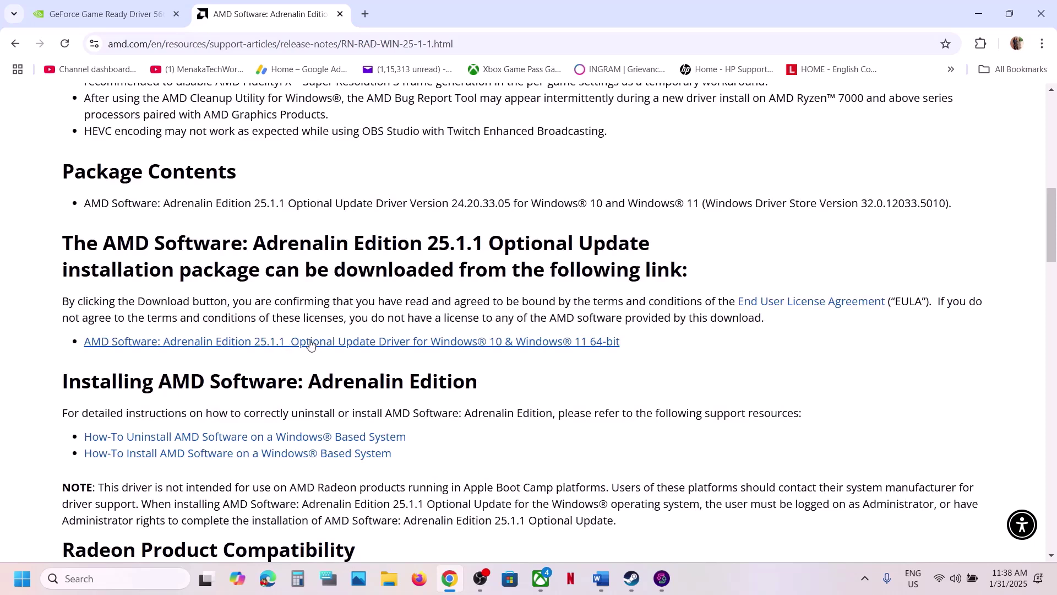
pyautogui.click(338, 345)
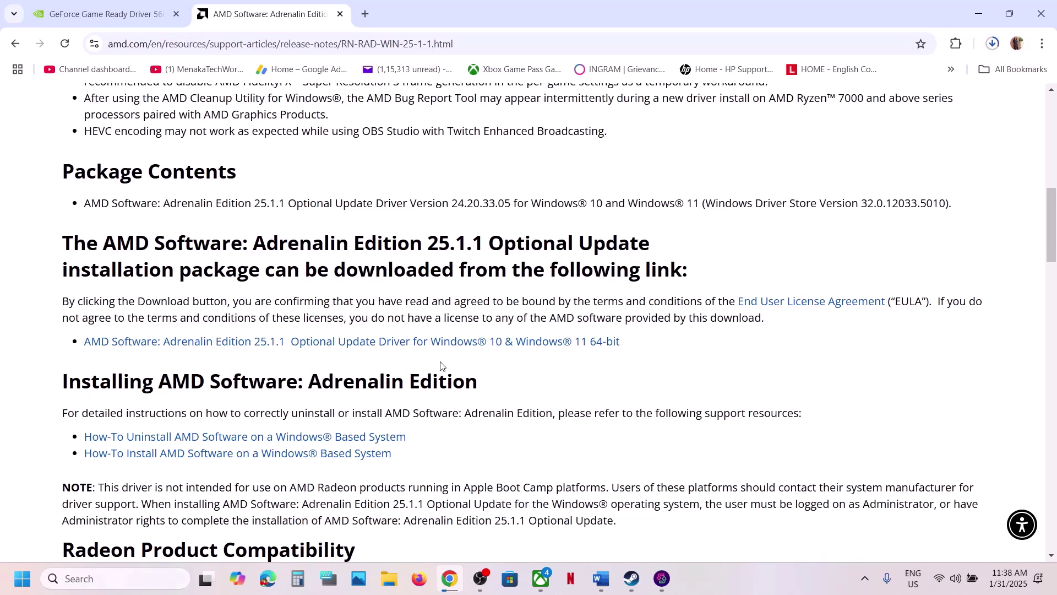
# Step: Return to the Word notes at Step 13 and maximize the document window
pyautogui.click(632, 578)
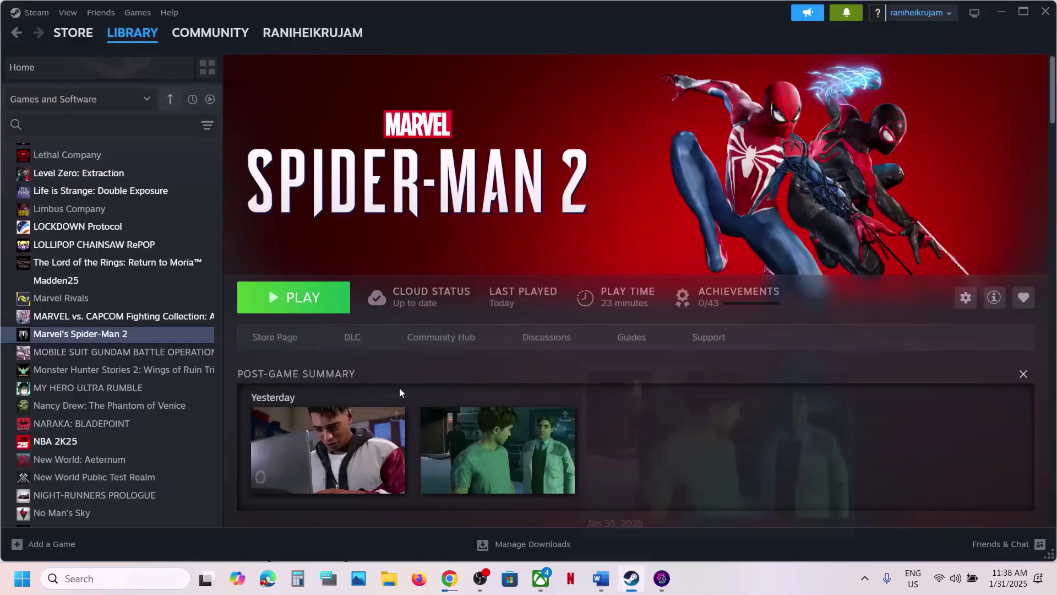
pyautogui.click(601, 579)
pyautogui.scroll(-5, 461, 445)
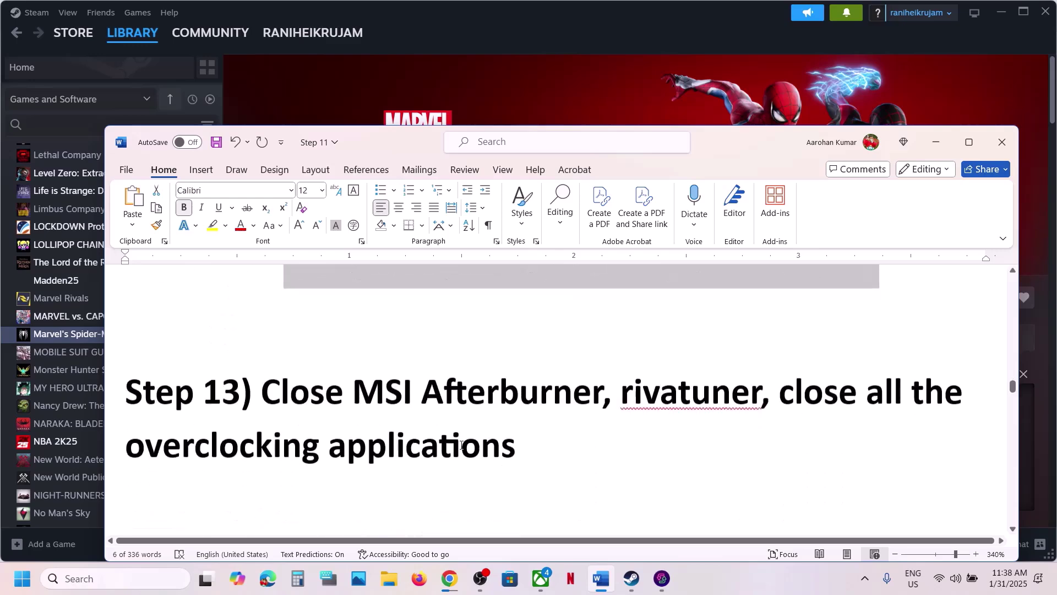
pyautogui.click(948, 140)
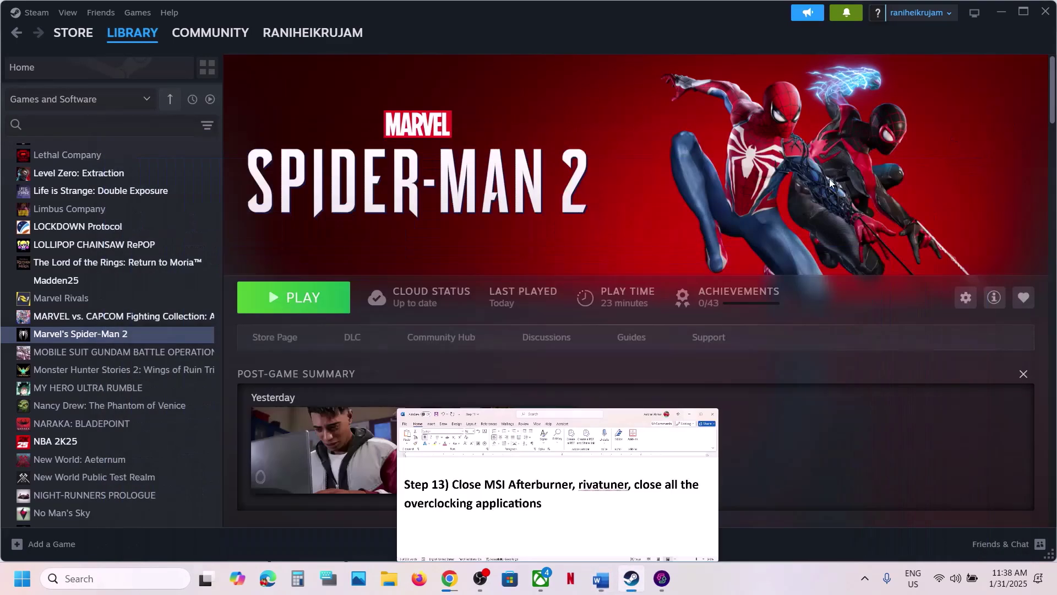
pyautogui.click(601, 578)
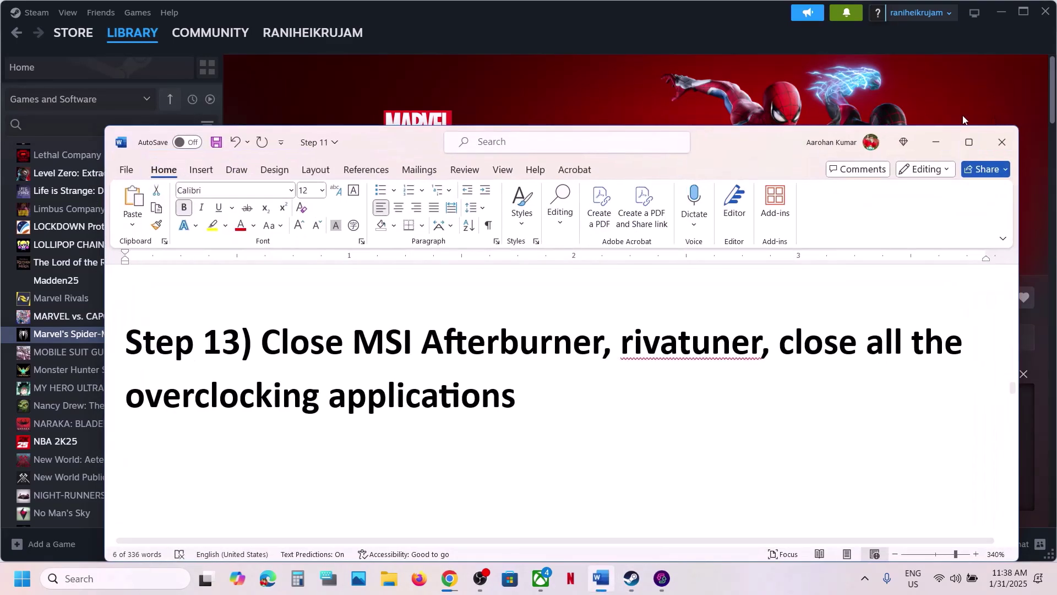
pyautogui.click(971, 139)
pyautogui.scroll(3, 653, 311)
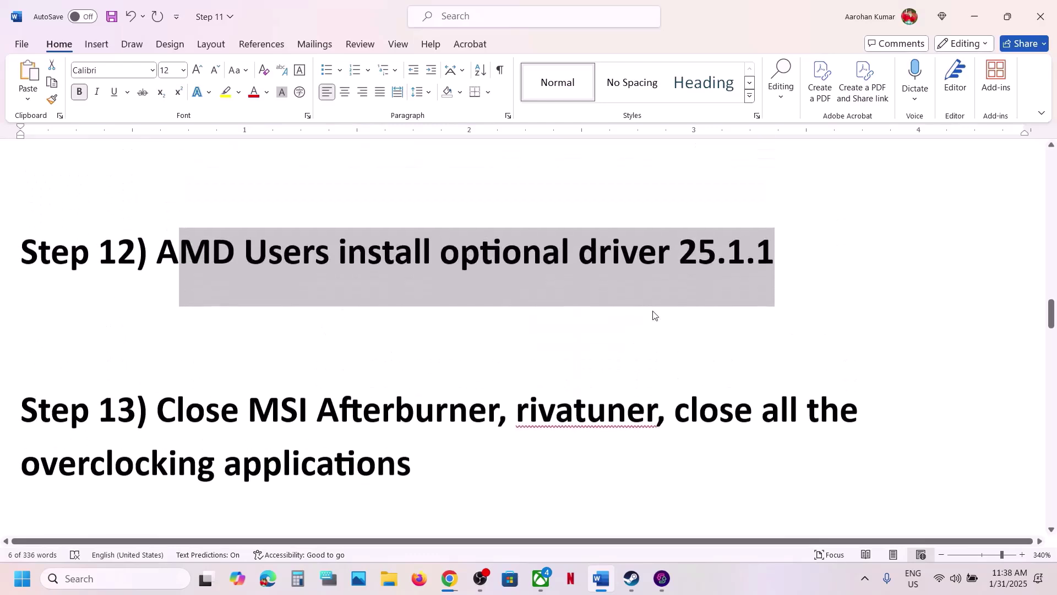
# Step: Search Windows for "msi" and launch MSI Afterburner
pyautogui.click(135, 570)
pyautogui.write('msi')
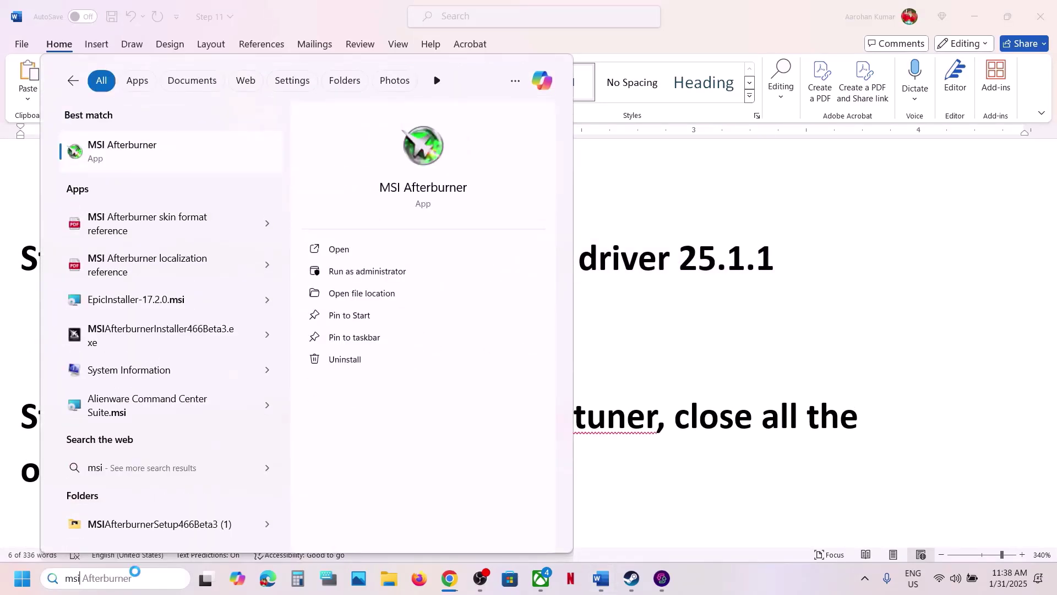
pyautogui.press('Return')
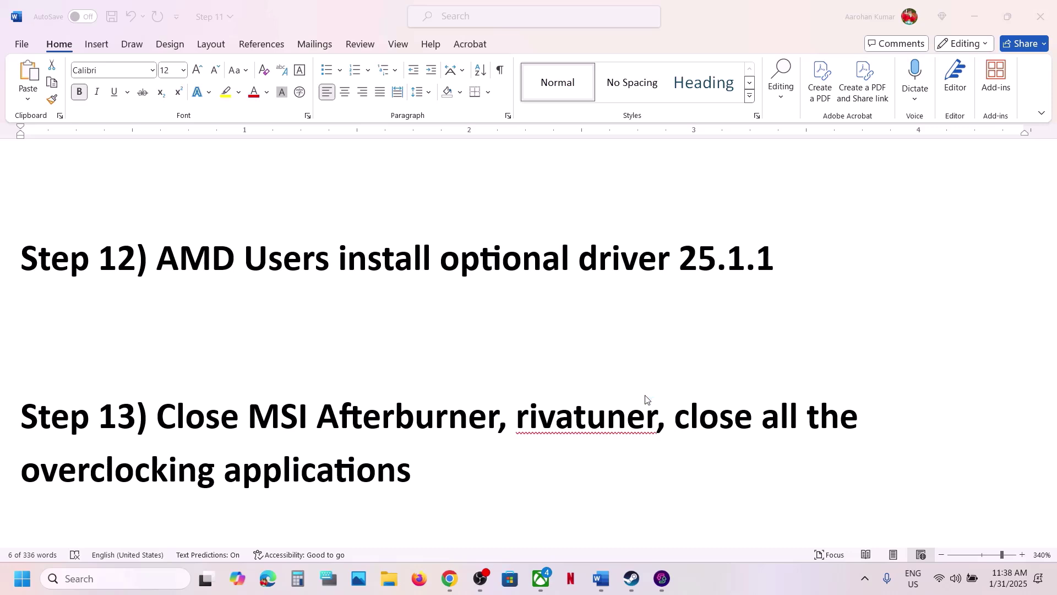
# Step: Minimize MSI Afterburner, close it completely from the background apps, and return to the Word notes
pyautogui.click(864, 579)
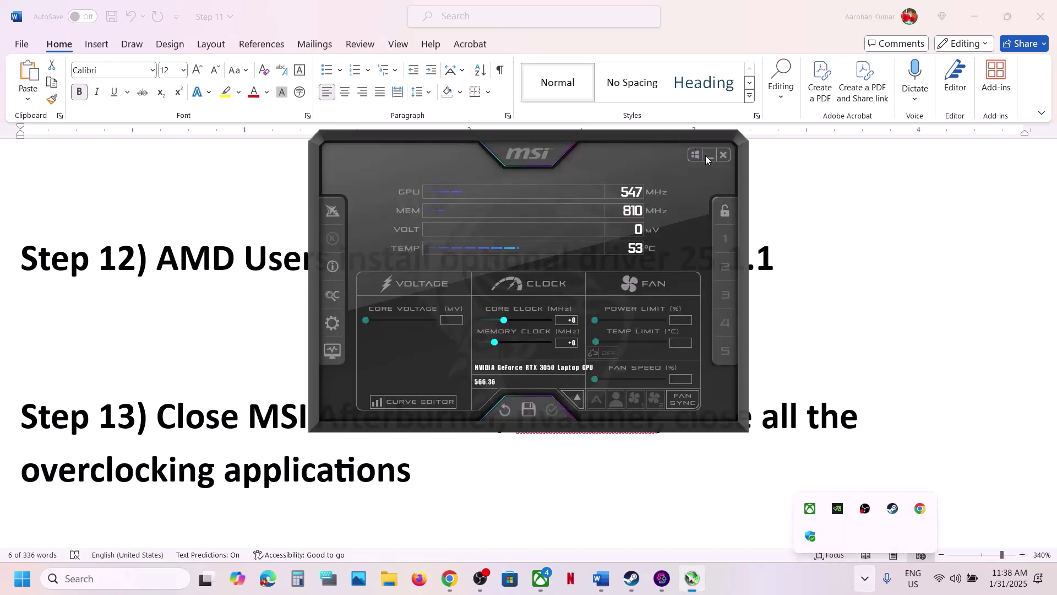
pyautogui.click(707, 155)
pyautogui.rightClick(865, 510)
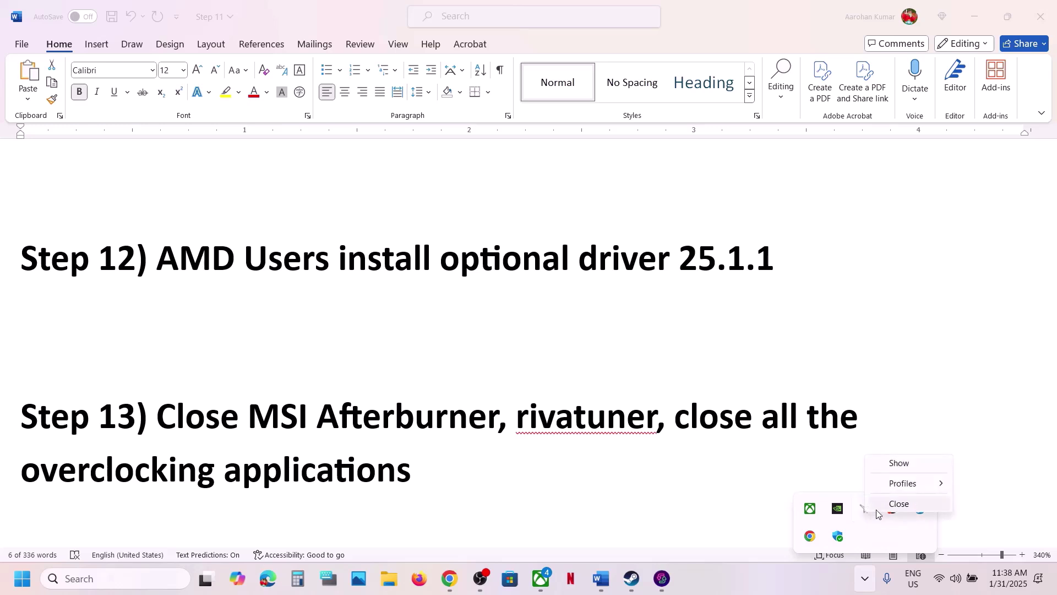
pyautogui.click(898, 504)
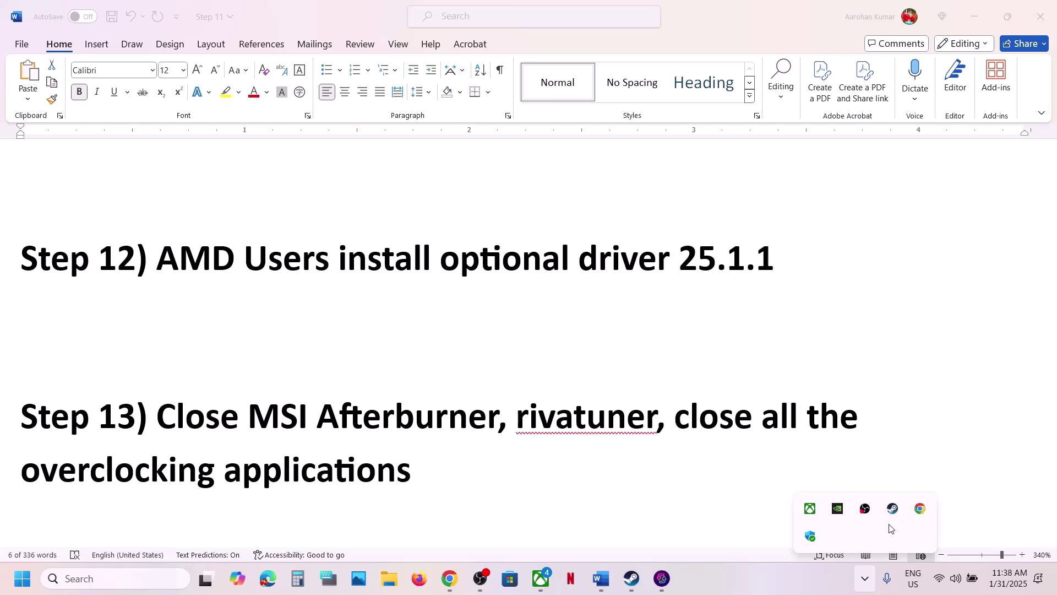
pyautogui.click(503, 484)
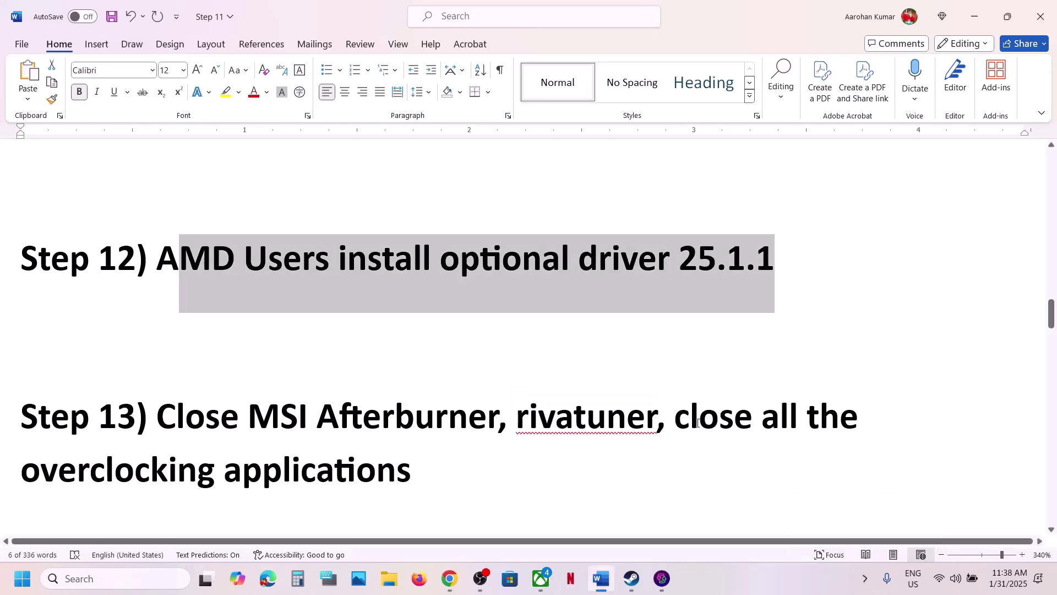
# Step: Highlight "close all the overclocking applications" in Step 13 and the antivirus and Windows Security wording in Step 14
pyautogui.moveTo(678, 419); pyautogui.dragTo(412, 462)
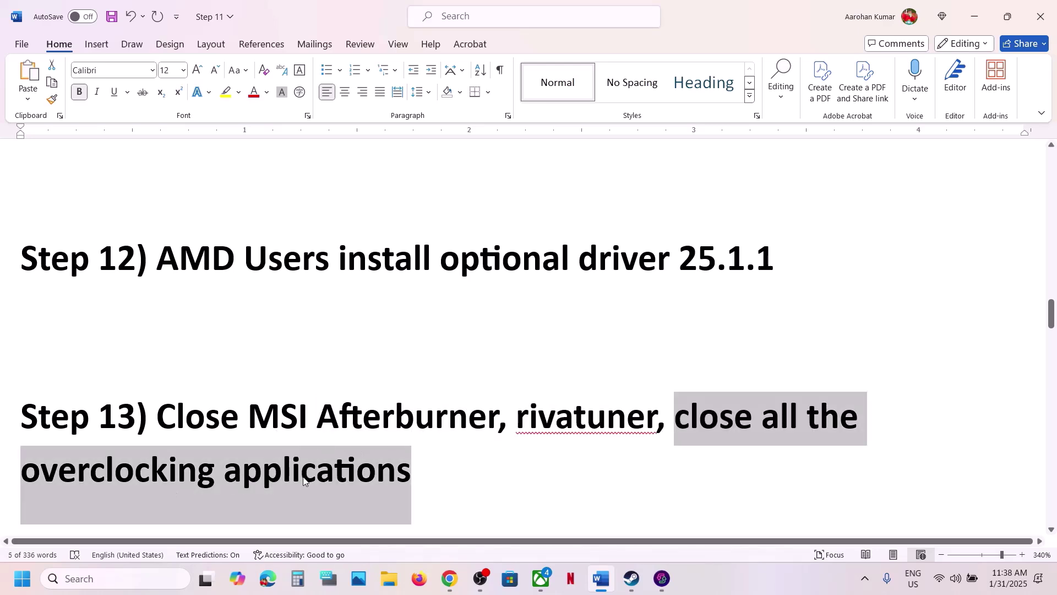
pyautogui.click(371, 461)
pyautogui.scroll(-4, 371, 462)
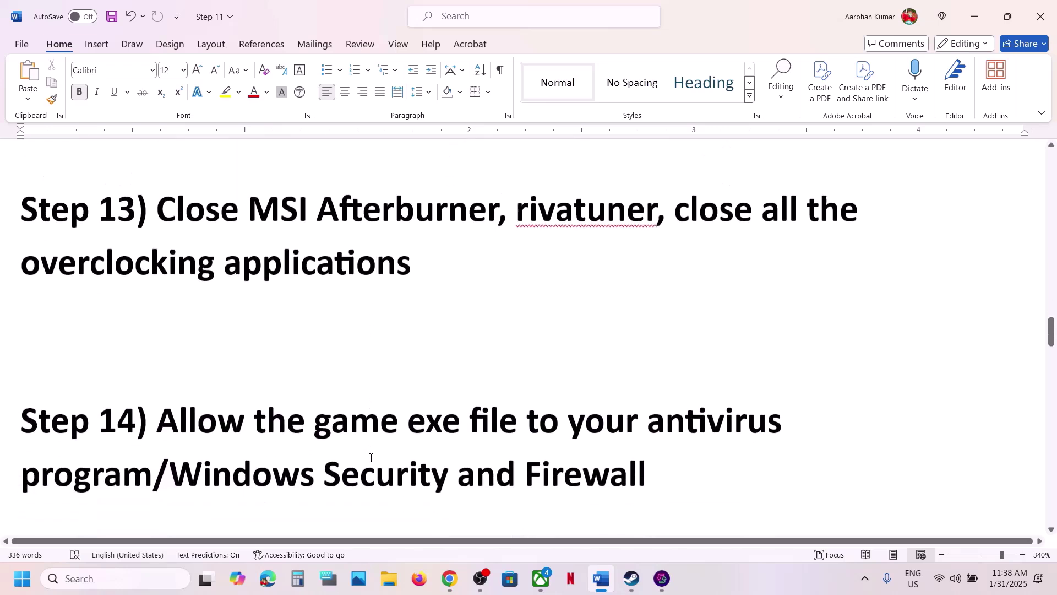
pyautogui.moveTo(173, 383); pyautogui.dragTo(159, 429)
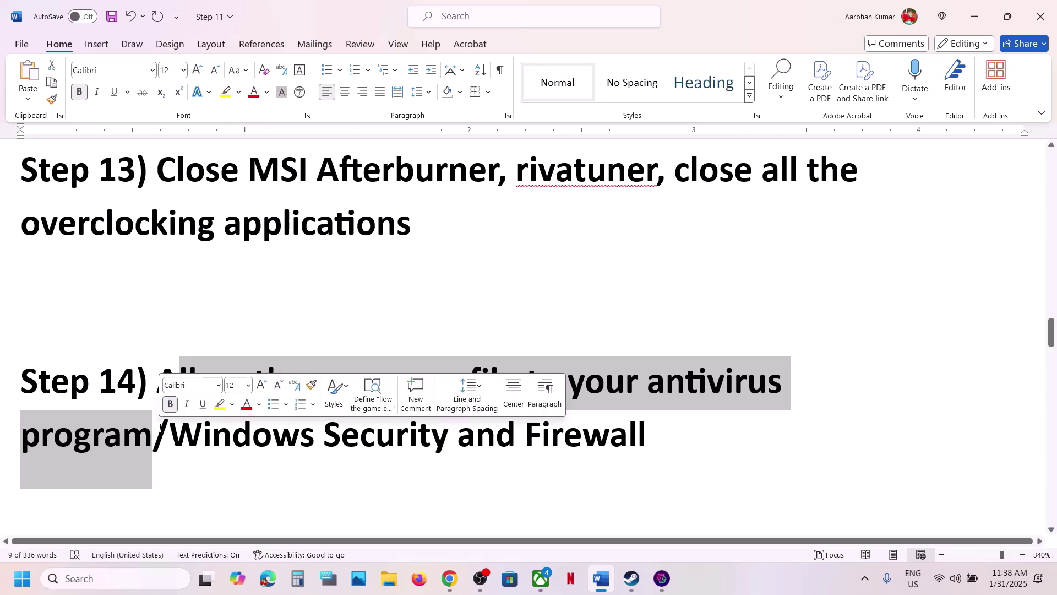
pyautogui.click(159, 429)
pyautogui.moveTo(181, 386); pyautogui.dragTo(427, 431)
# Step: Open Ransomware protection in Windows Security and go to the apps allowed through Controlled folder access
pyautogui.press('super+i')
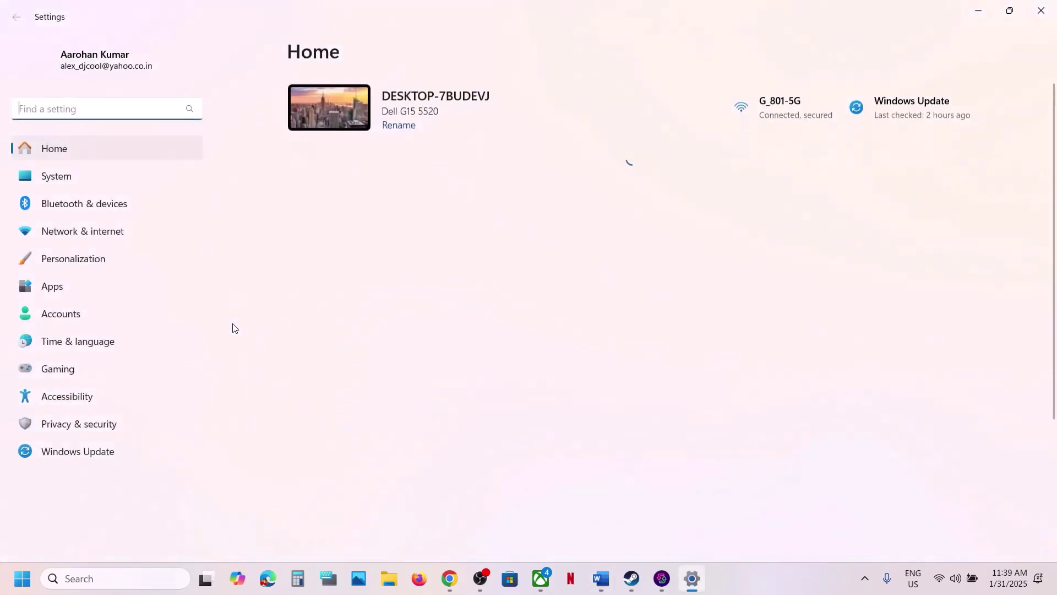
pyautogui.click(80, 432)
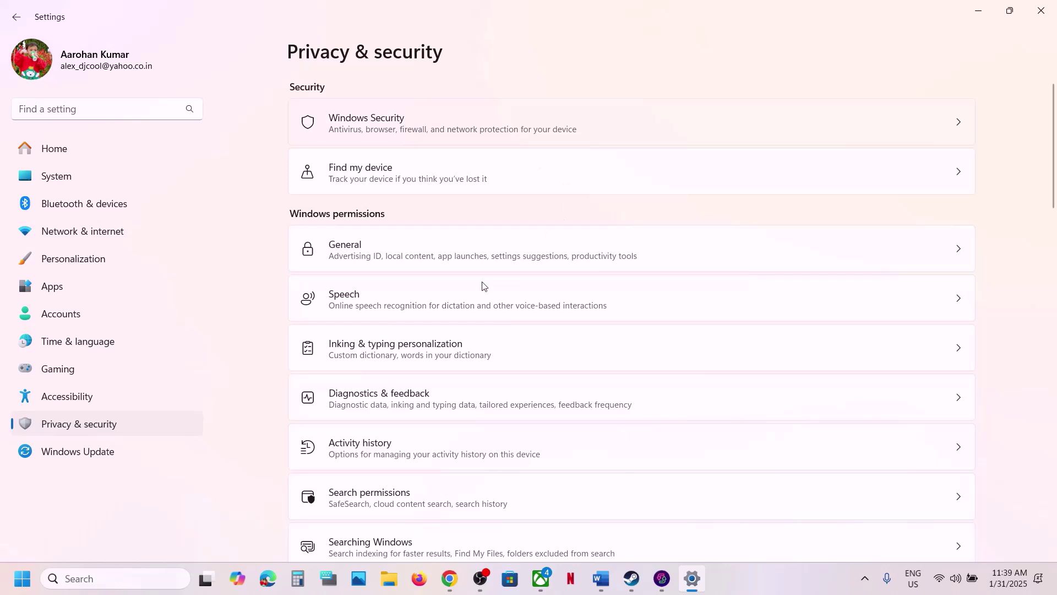
pyautogui.click(366, 122)
pyautogui.click(366, 227)
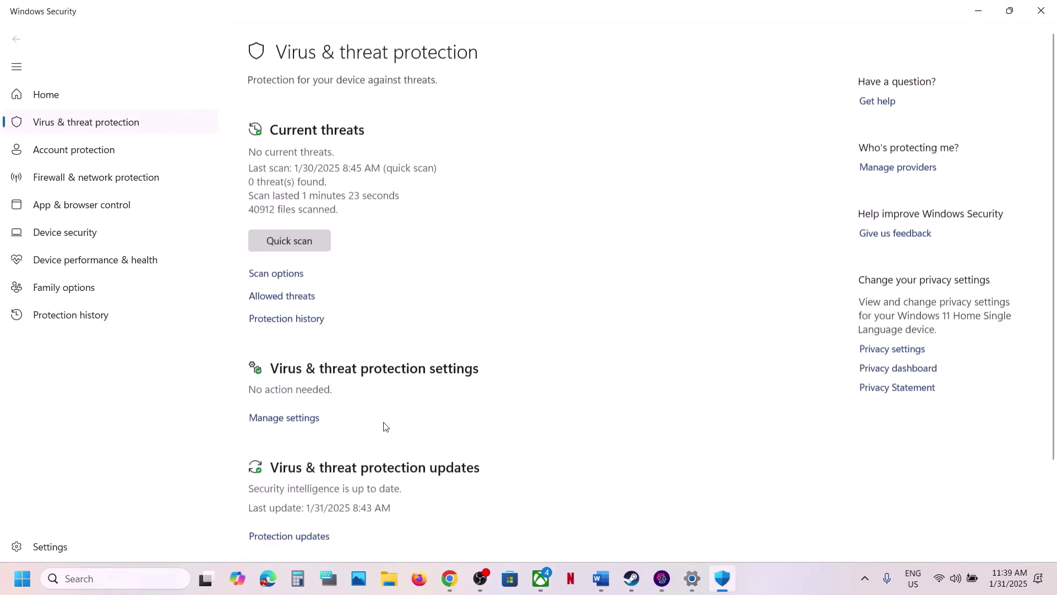
pyautogui.scroll(-3, 385, 427)
pyautogui.click(322, 510)
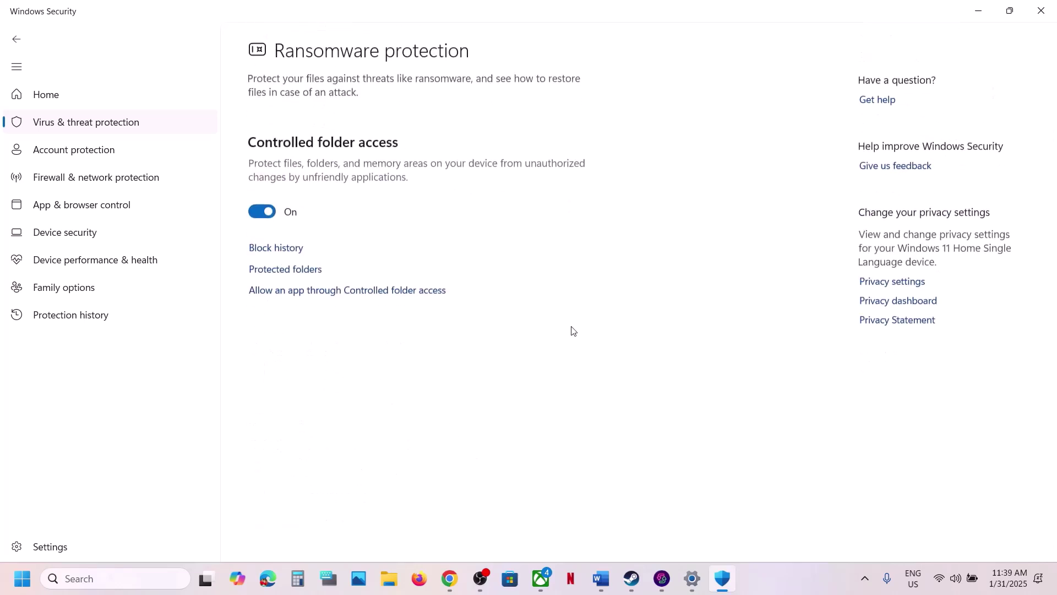
pyautogui.click(353, 290)
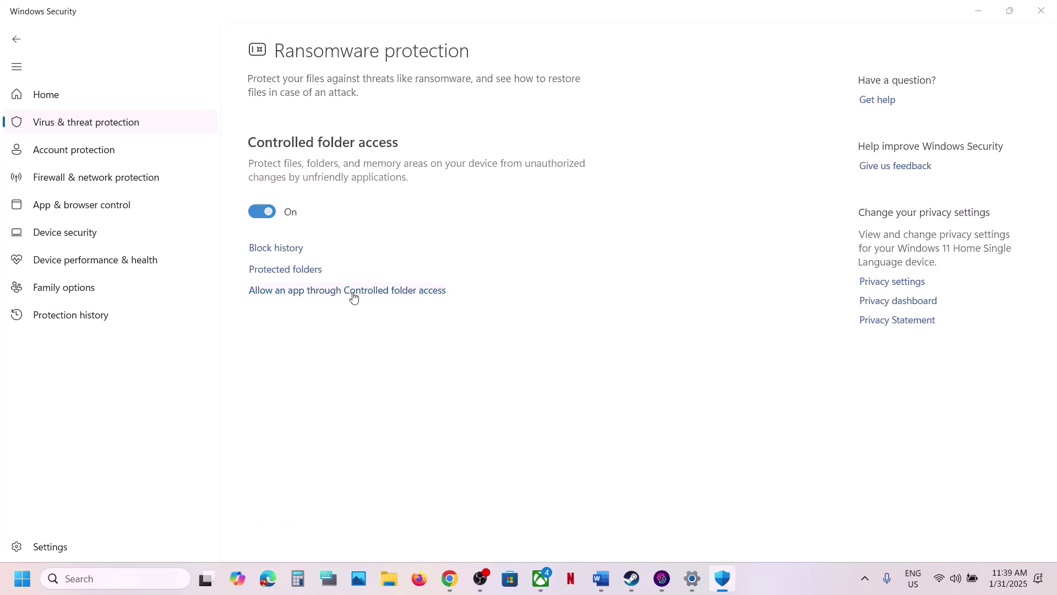
# Step: Add the Spider-Man2 application from the Marvel's Spider-Man 2 folder as an app allowed through Controlled folder access
pyautogui.scroll(-3, 432, 184)
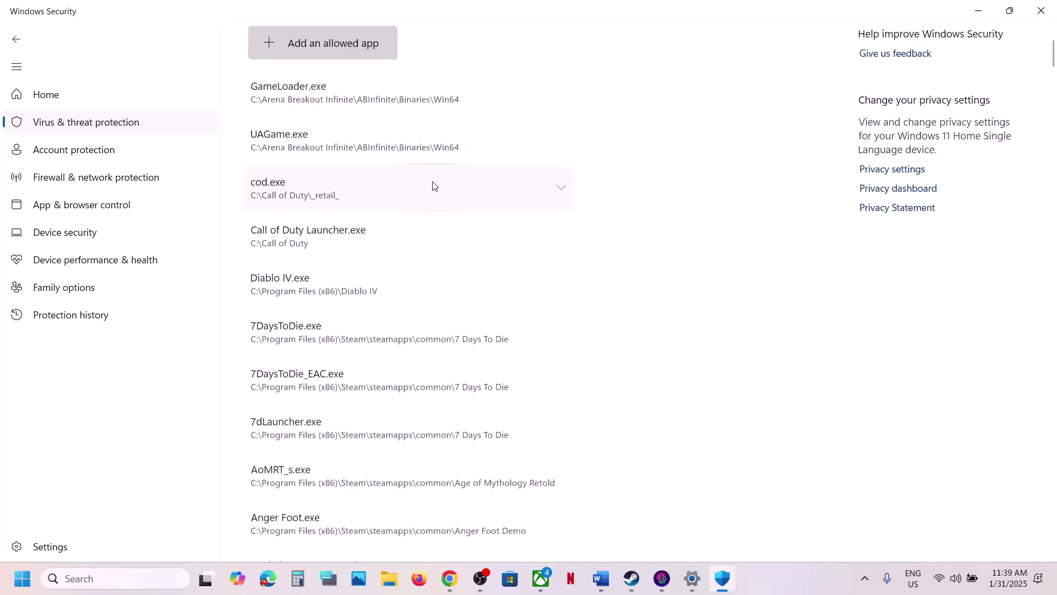
pyautogui.click(332, 47)
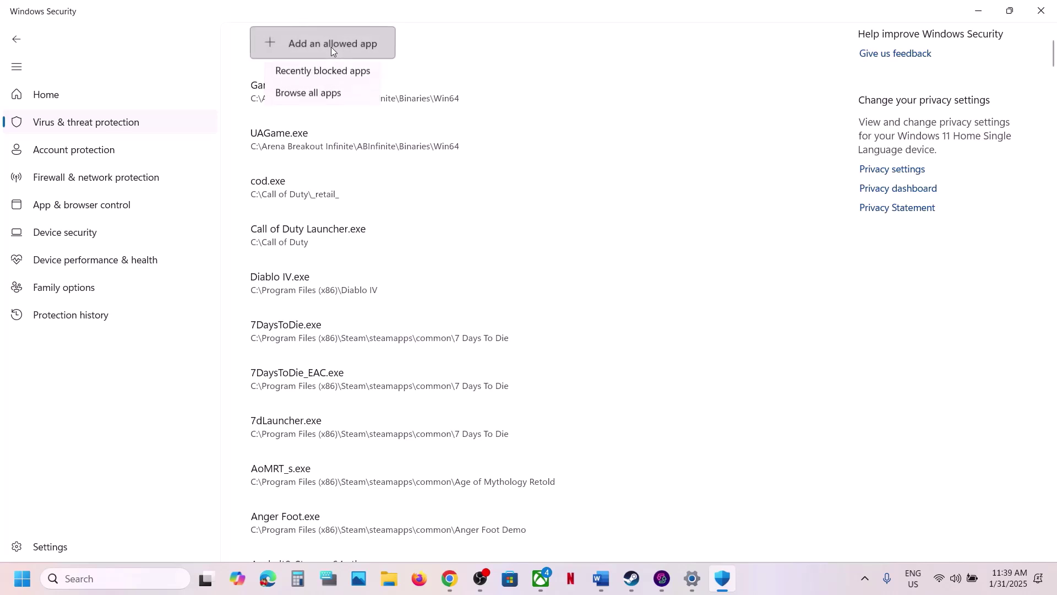
pyautogui.click(327, 98)
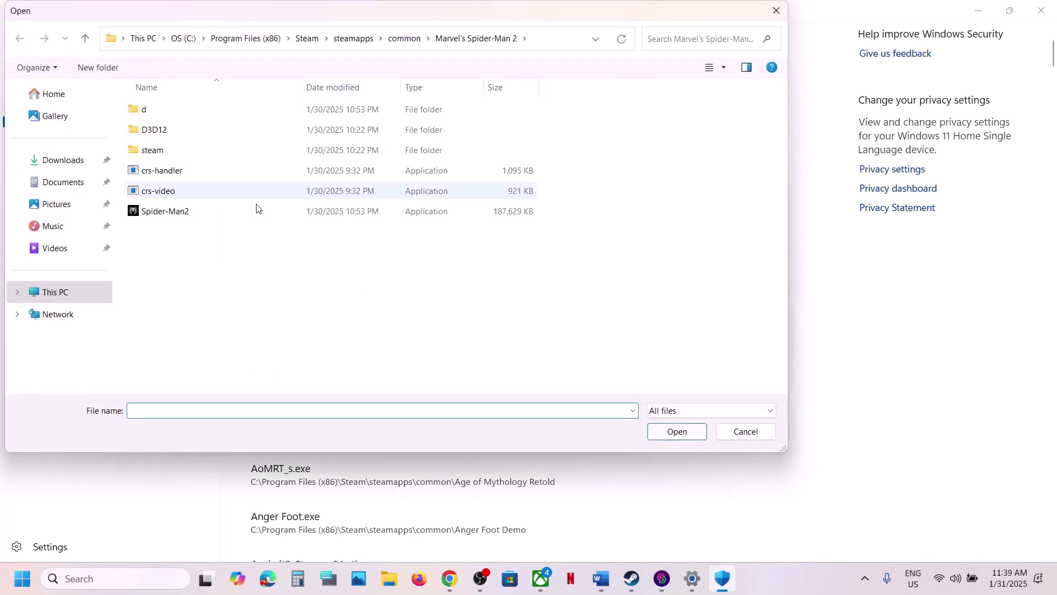
pyautogui.click(182, 215)
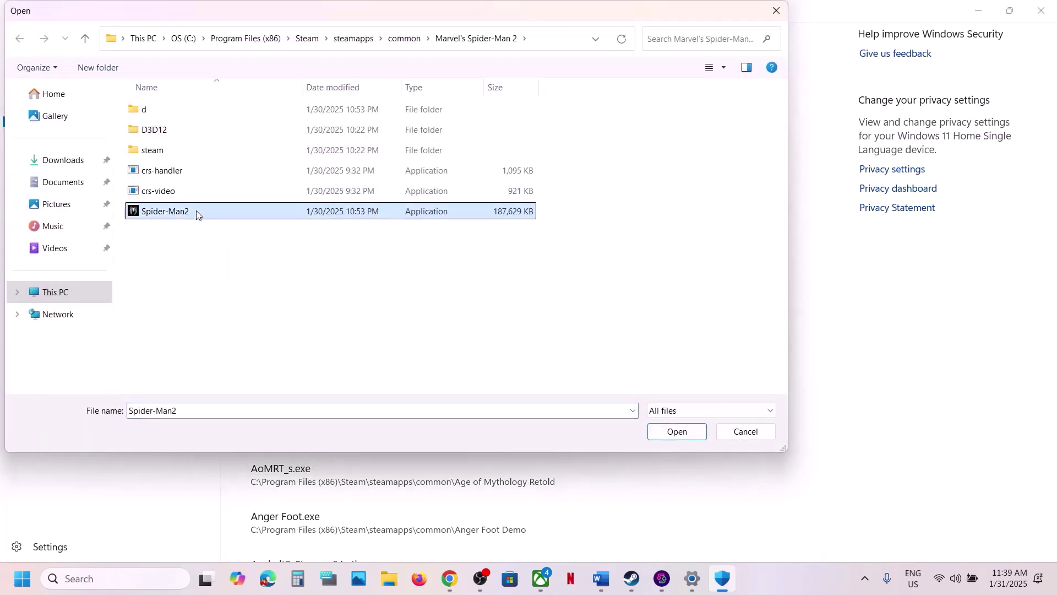
pyautogui.click(678, 432)
# Step: Open Control Panel and go to the apps allowed through Windows Defender Firewall
pyautogui.click(82, 576)
pyautogui.write('c')
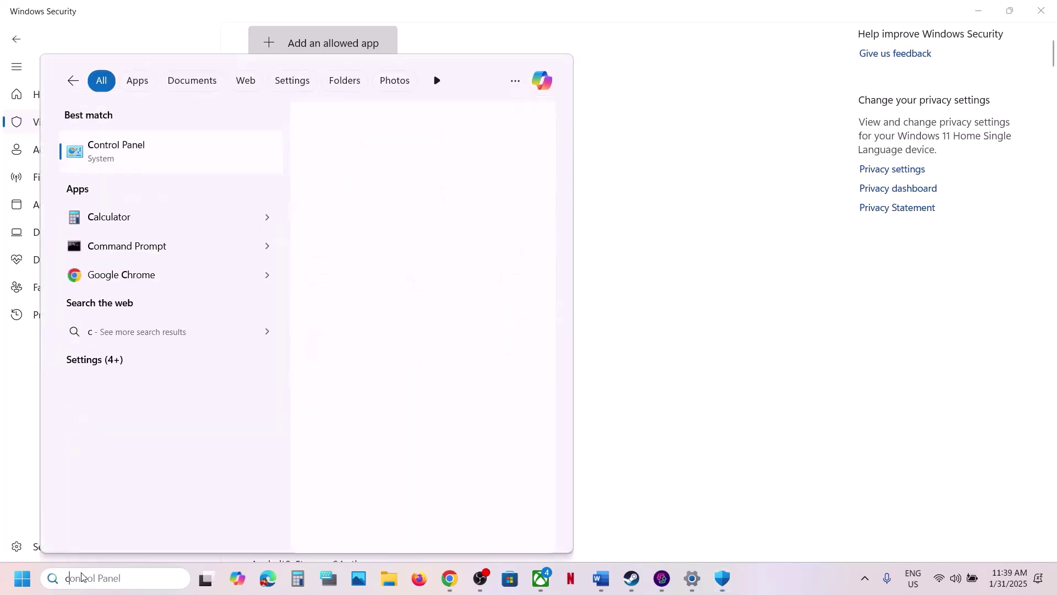
pyautogui.write('ontrol')
pyautogui.press('Return')
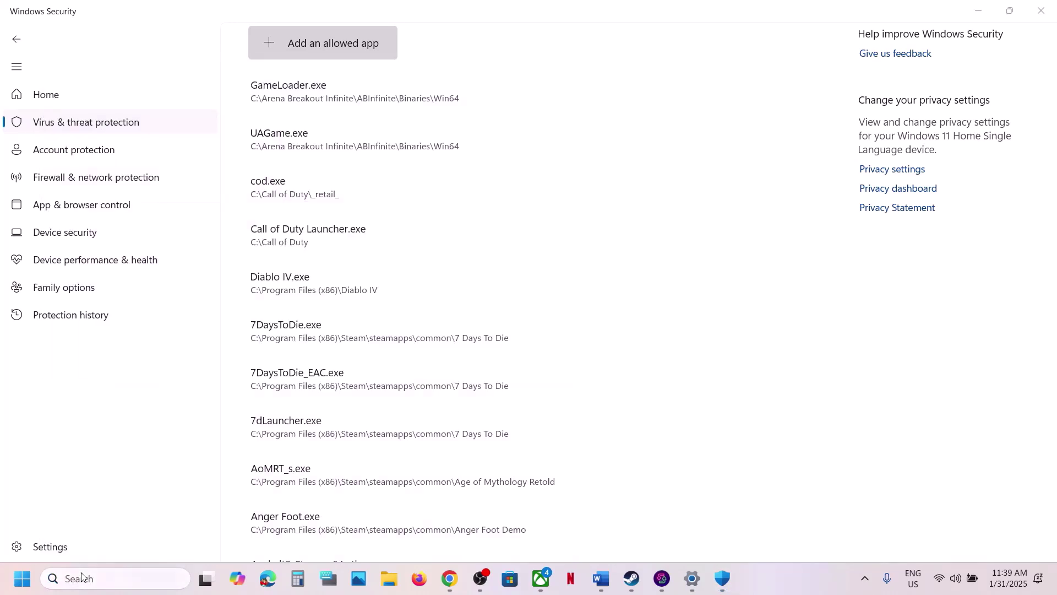
pyautogui.click(378, 109)
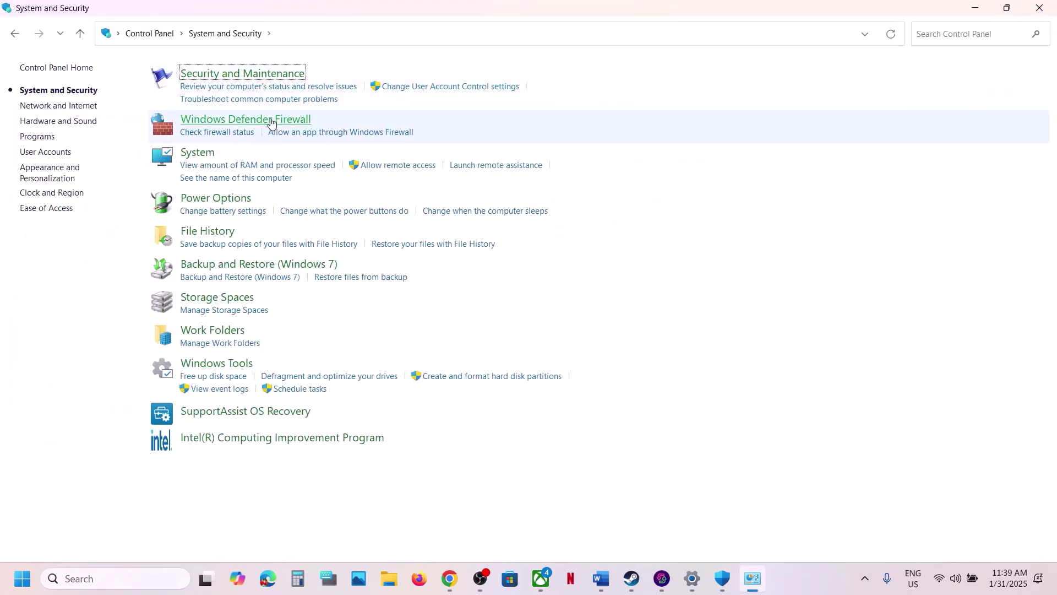
pyautogui.click(256, 120)
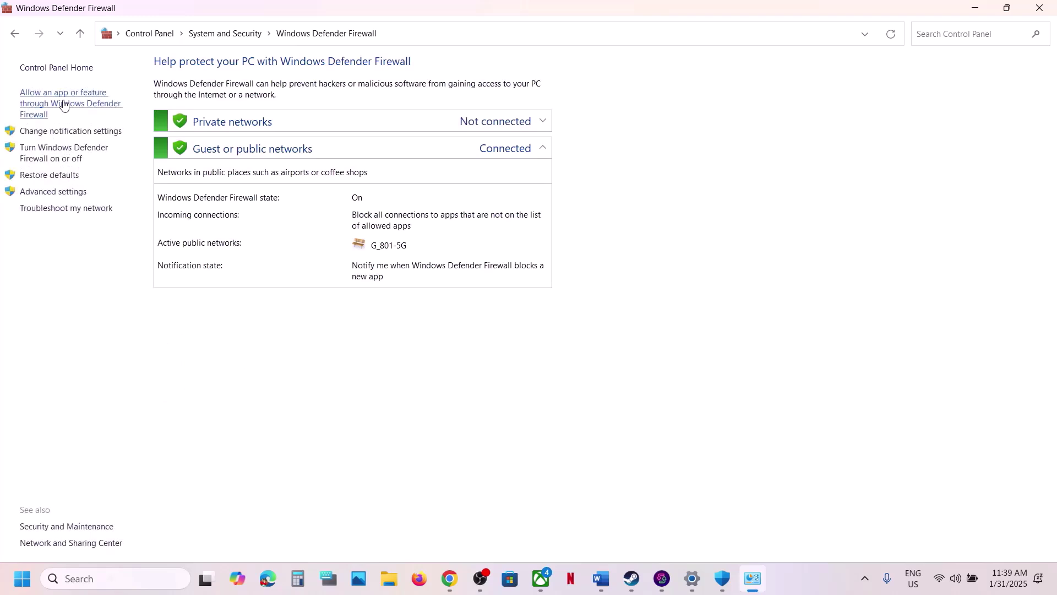
pyautogui.click(88, 107)
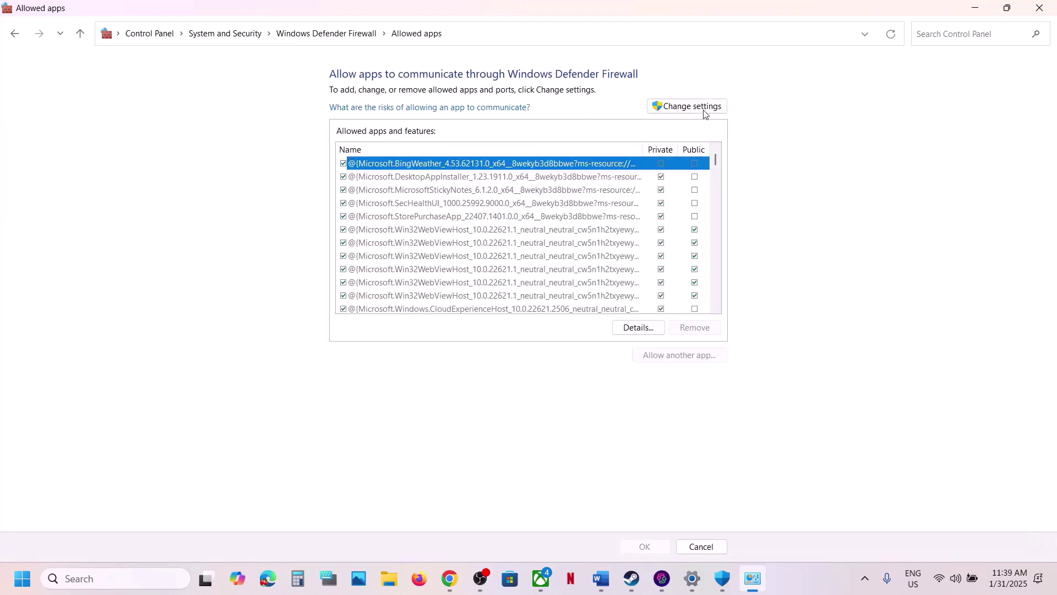
# Step: Try to add Spider-Man2 from the game folder to the firewall's allowed apps
pyautogui.click(697, 108)
pyautogui.click(682, 355)
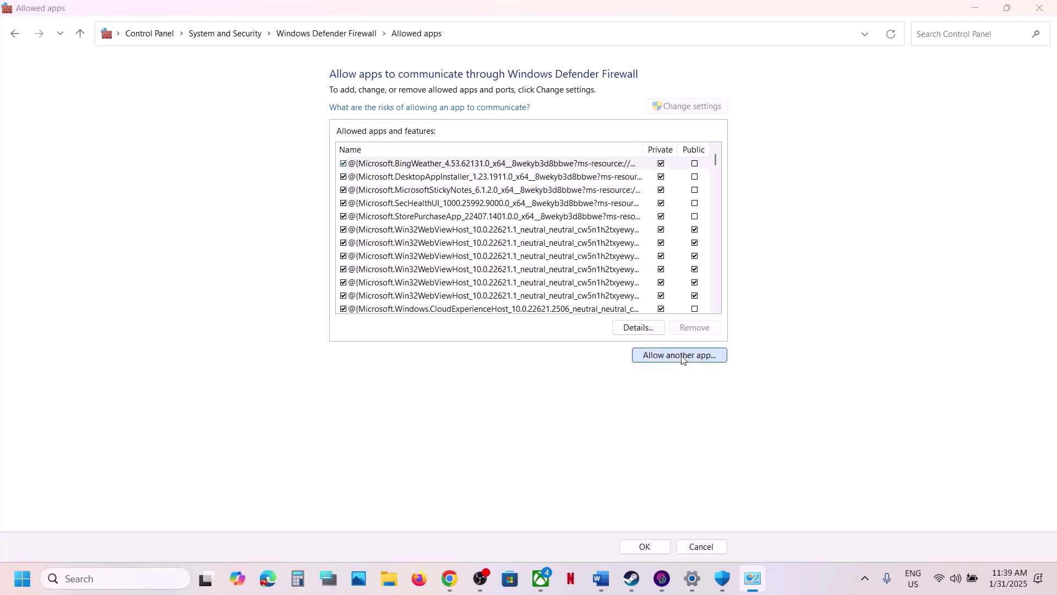
pyautogui.click(622, 353)
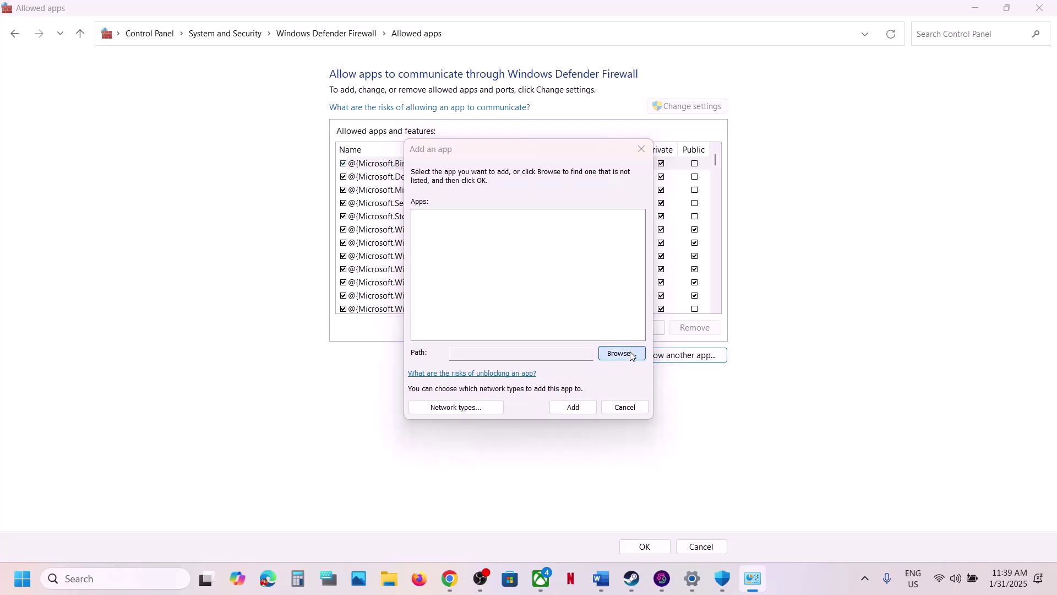
pyautogui.click(615, 339)
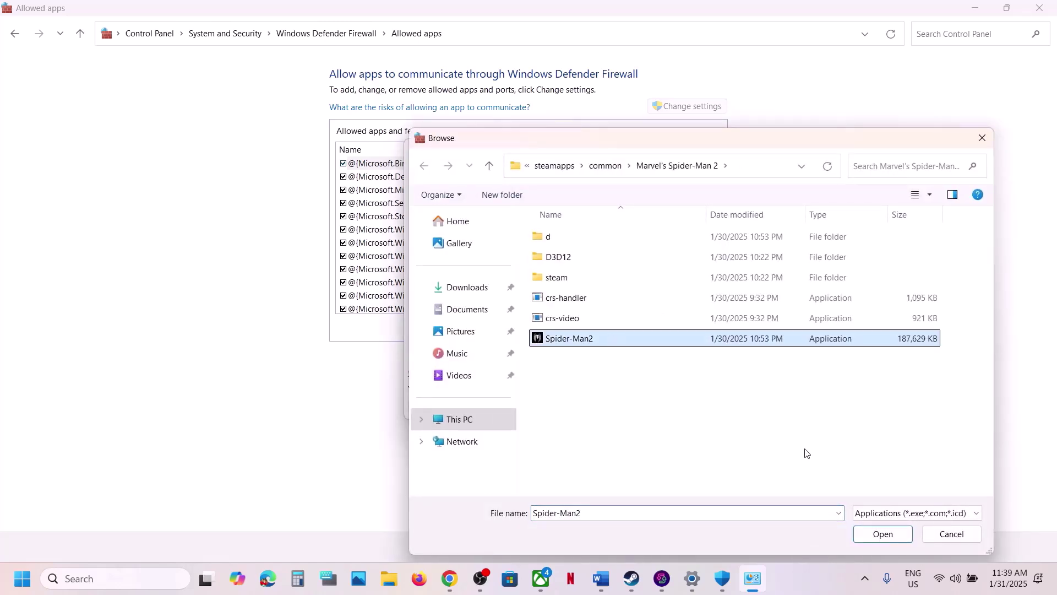
pyautogui.click(877, 535)
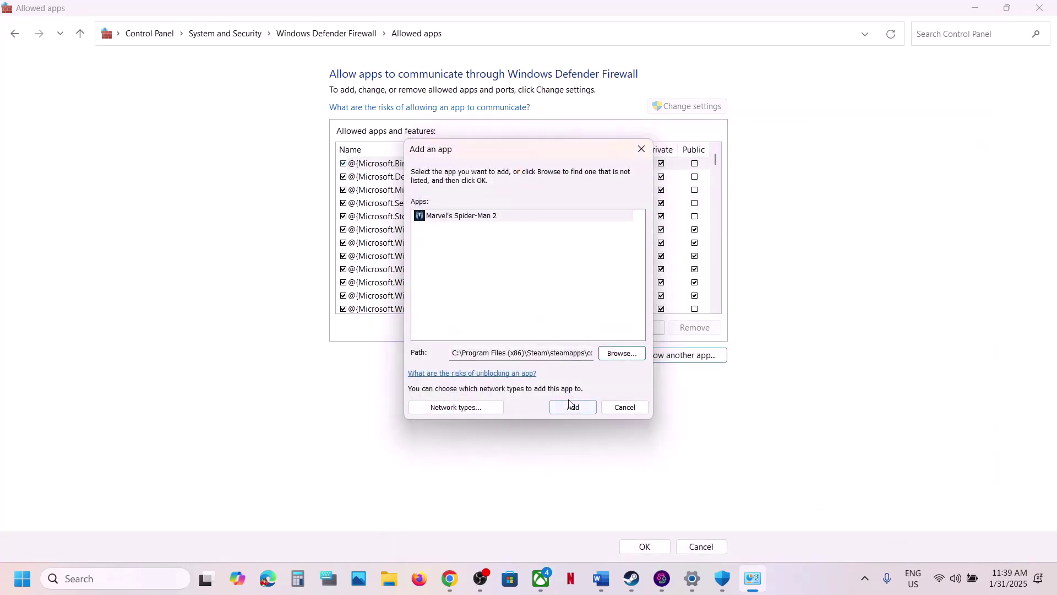
pyautogui.click(572, 404)
pyautogui.click(623, 338)
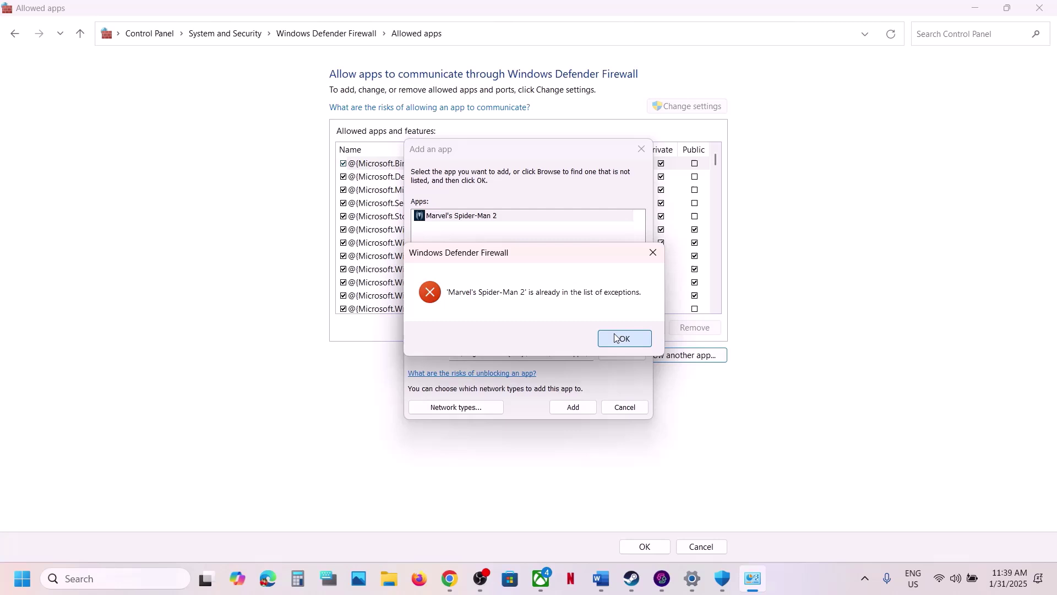
pyautogui.click(642, 148)
# Step: Find and select the Marvel's Spider-Man 2 entry among the firewall's allowed apps to check its network permissions
pyautogui.click(480, 226)
pyautogui.press('m')
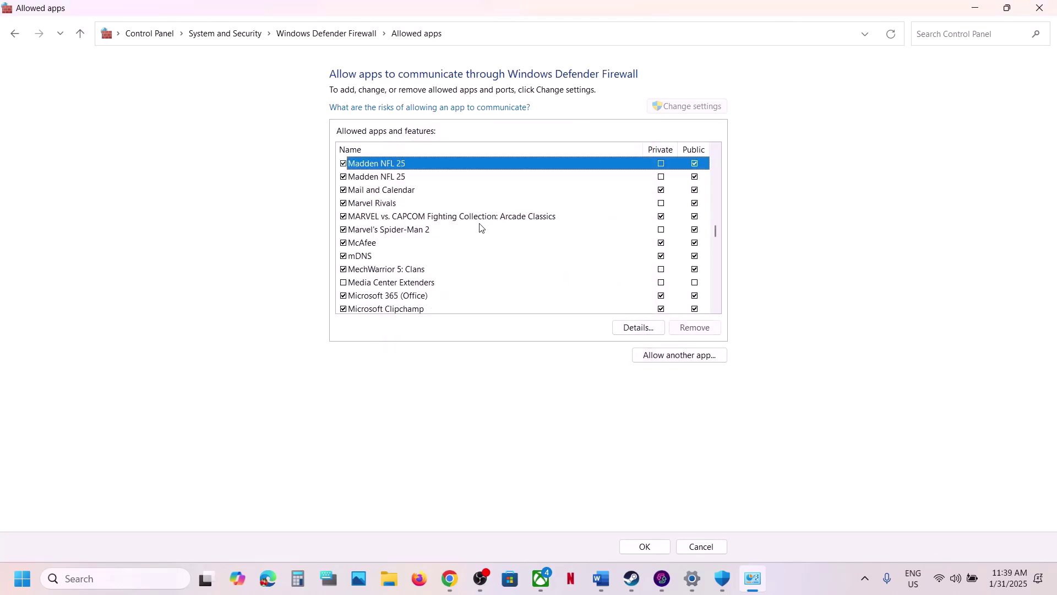
pyautogui.click(396, 227)
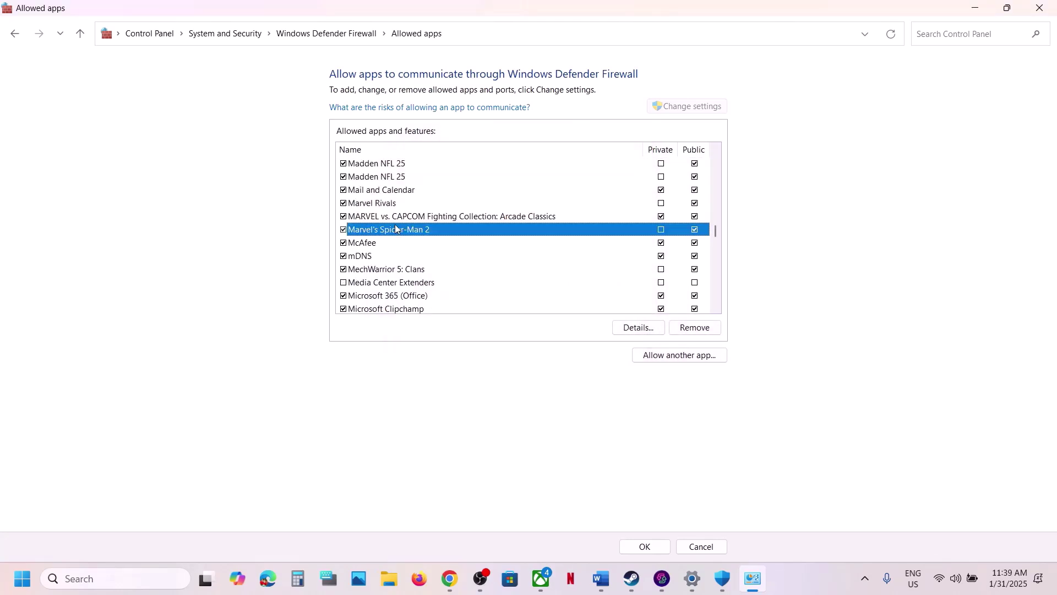
# Step: Close the firewall, Windows Security and Settings windows, and highlight Step 15 about running the game as administrator in the notes
pyautogui.click(1053, 4)
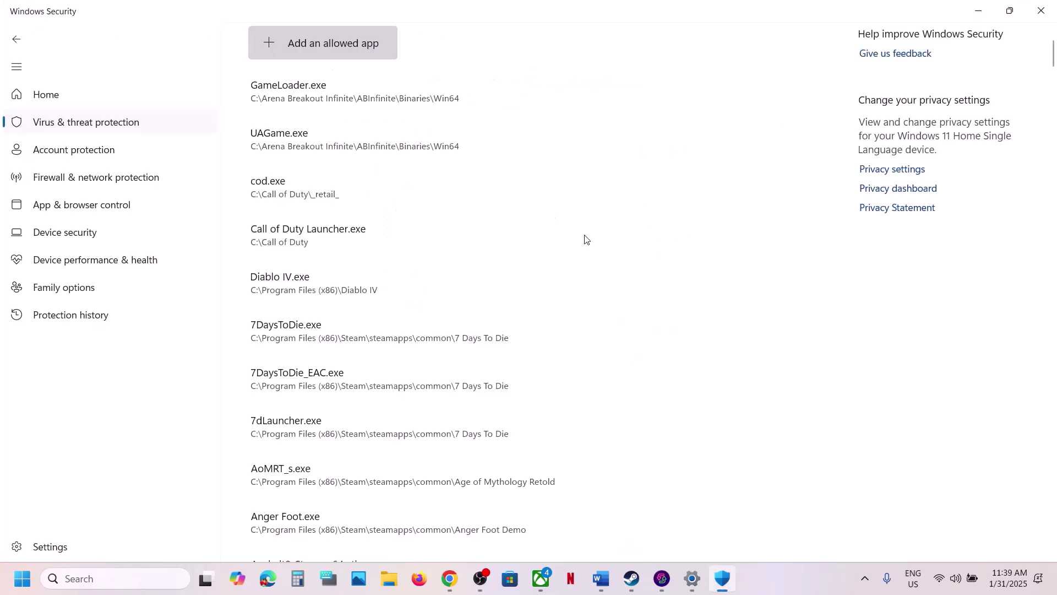
pyautogui.click(1053, 7)
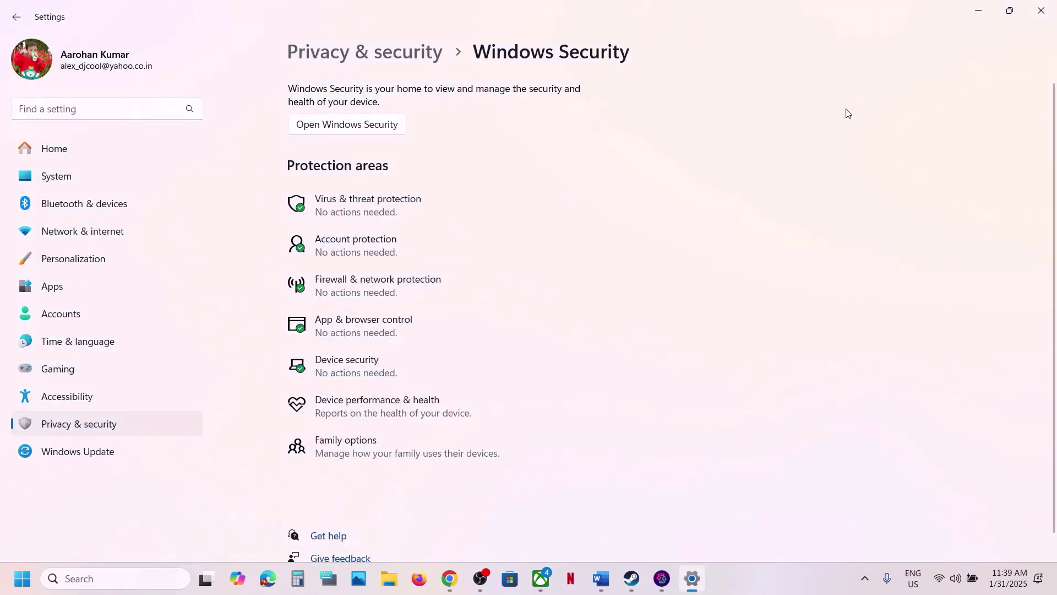
pyautogui.click(1045, 21)
pyautogui.scroll(-5, 556, 297)
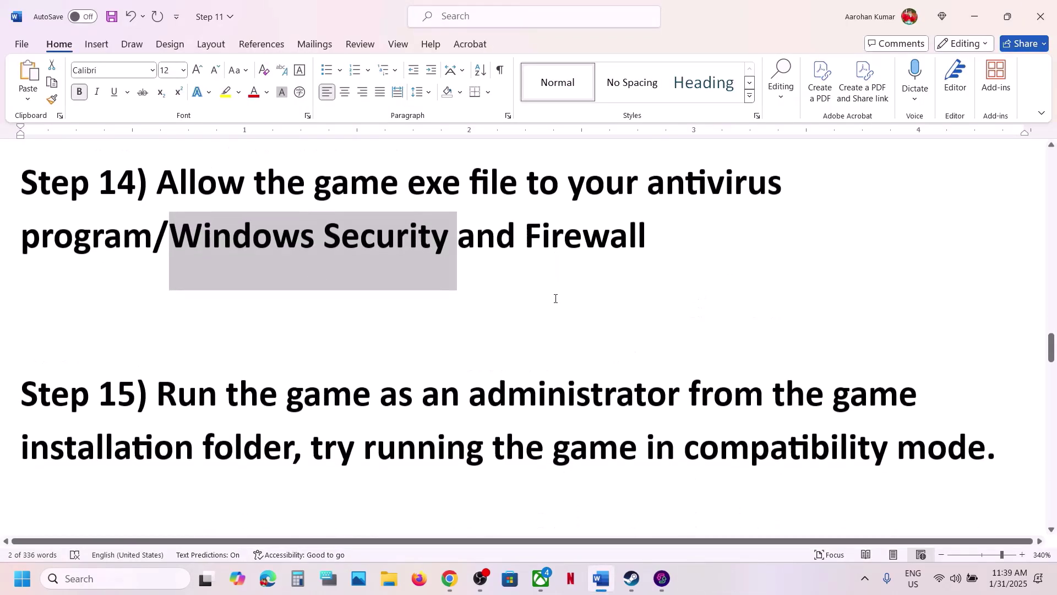
pyautogui.moveTo(157, 375); pyautogui.dragTo(288, 420)
# Step: Switch to Steam, browse the local files of Marvel's Spider-Man 2, and locate the Spider-Man2 application in the installation folder
pyautogui.click(633, 582)
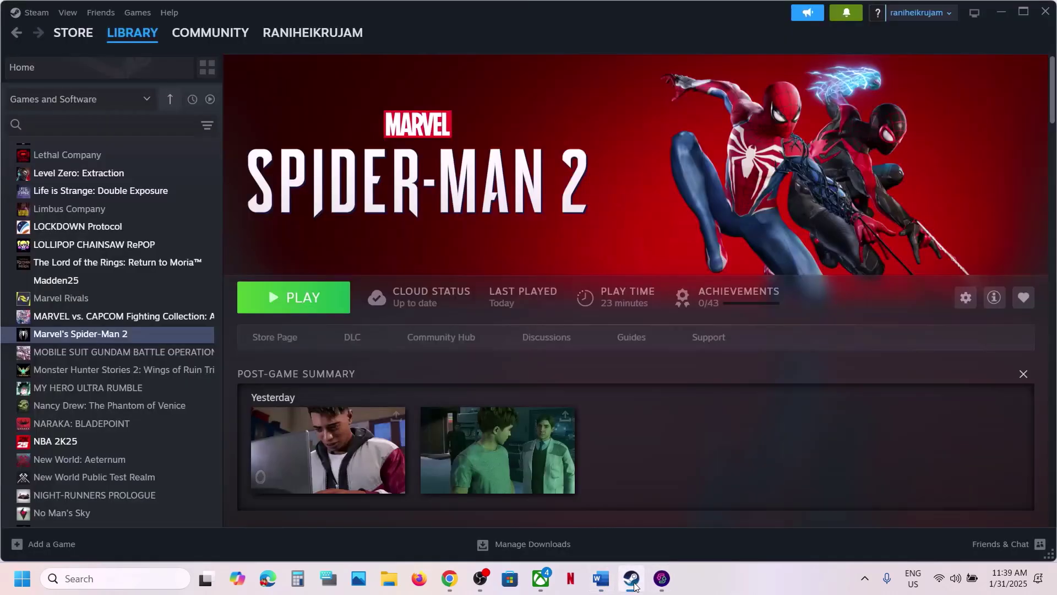
pyautogui.rightClick(103, 334)
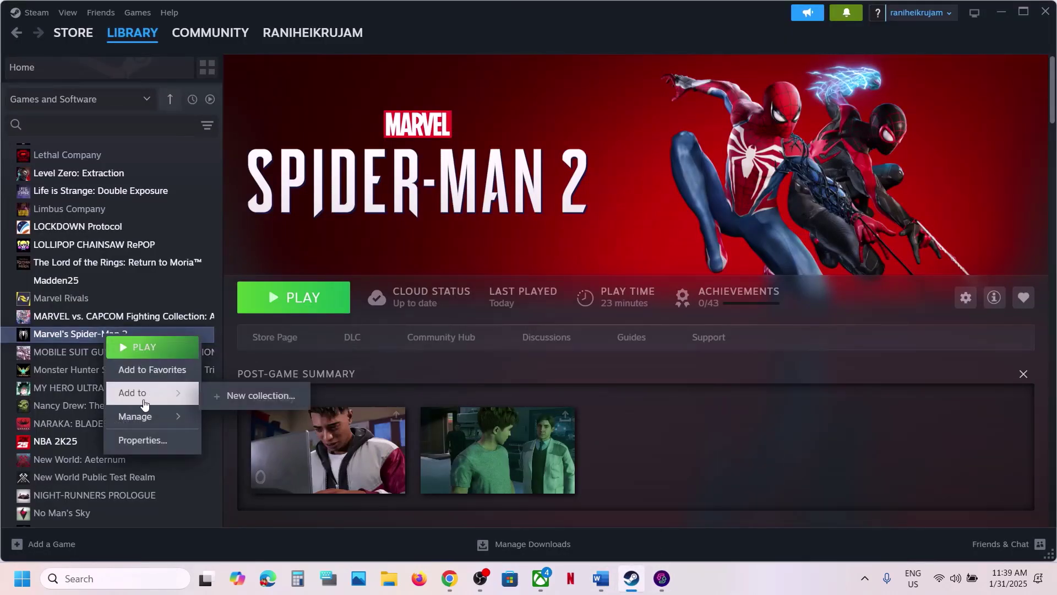
pyautogui.moveTo(136, 414)
pyautogui.click(256, 441)
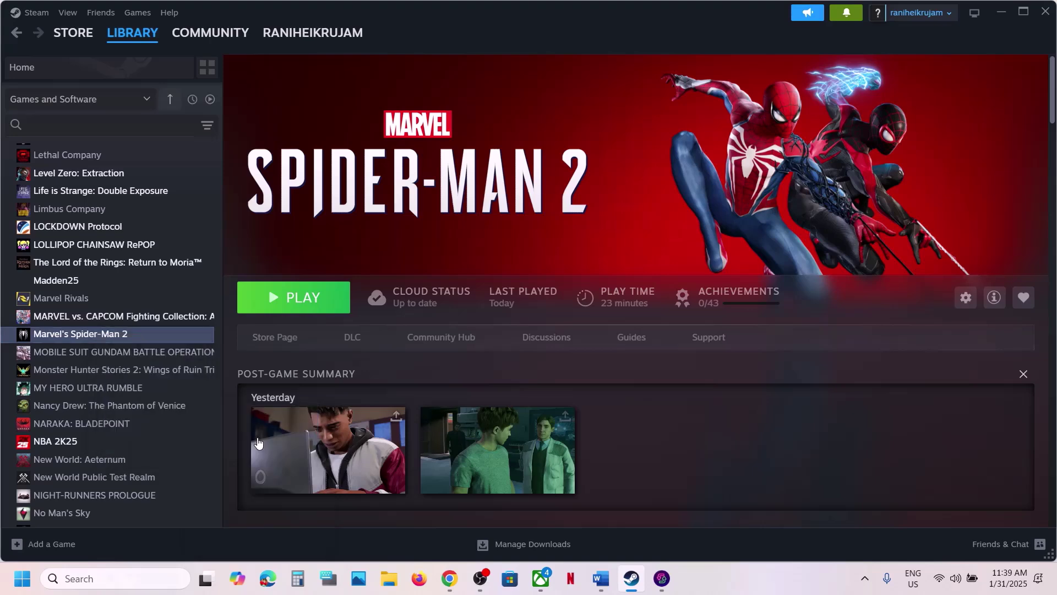
pyautogui.scroll(-11, 245, 290)
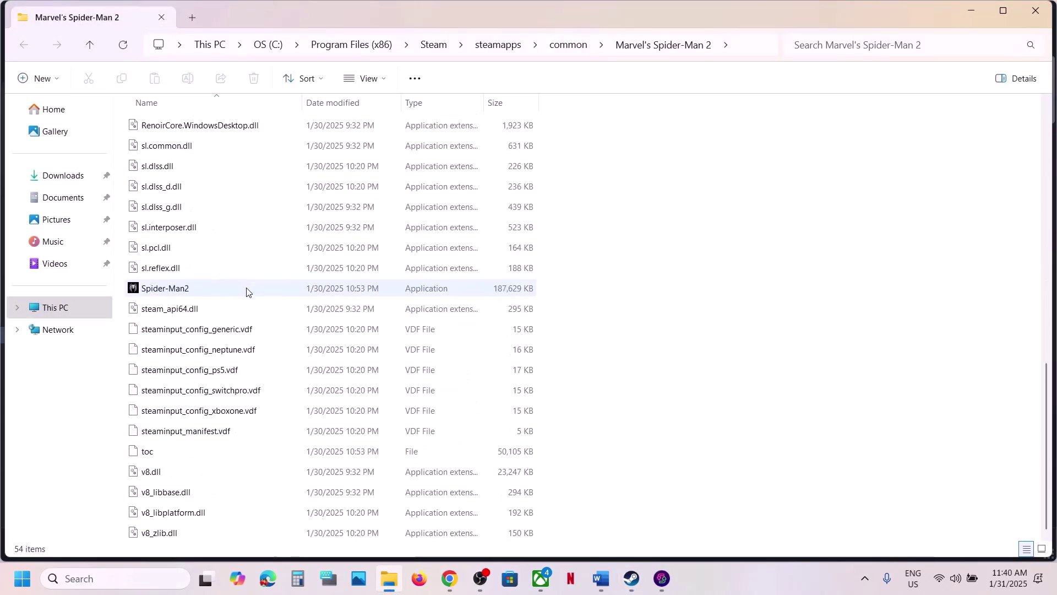
# Step: In the Spider-Man2 application's properties, turn off compatibility mode and enable running the program as an administrator, and apply the changes
pyautogui.click(181, 293)
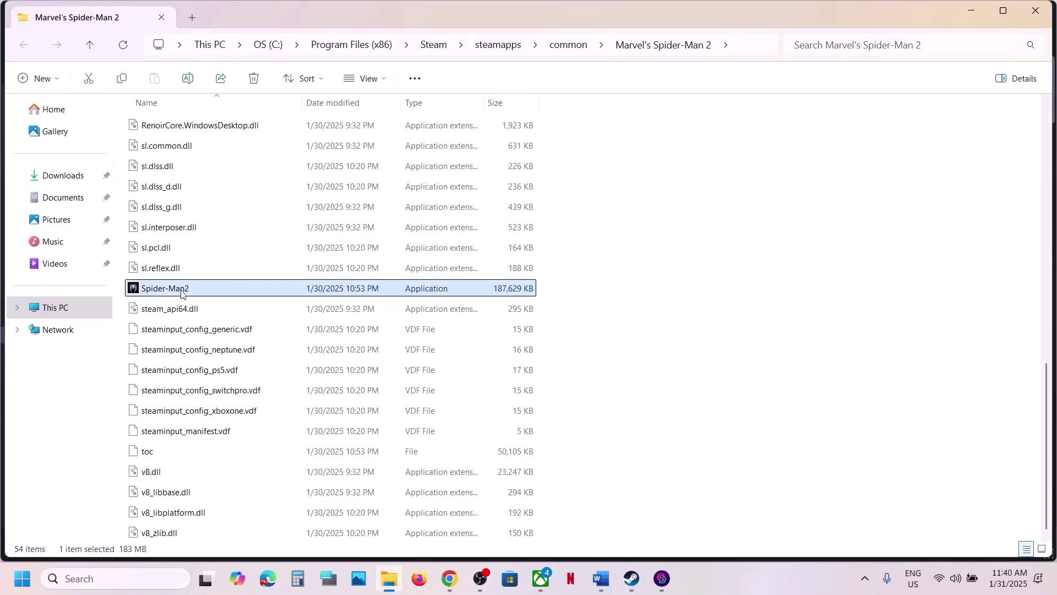
pyautogui.rightClick(217, 296)
pyautogui.click(251, 361)
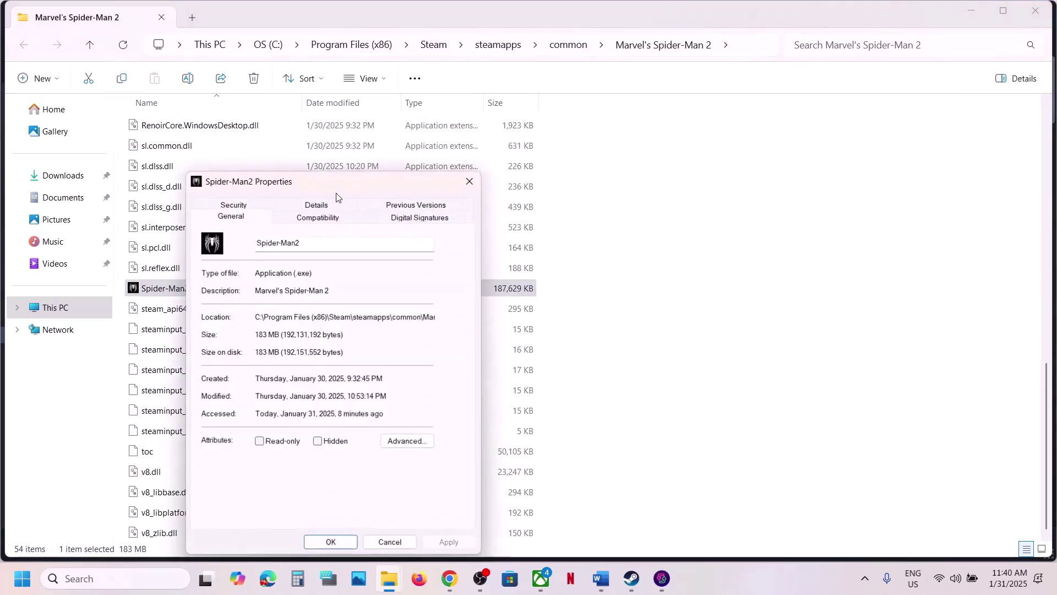
pyautogui.click(318, 216)
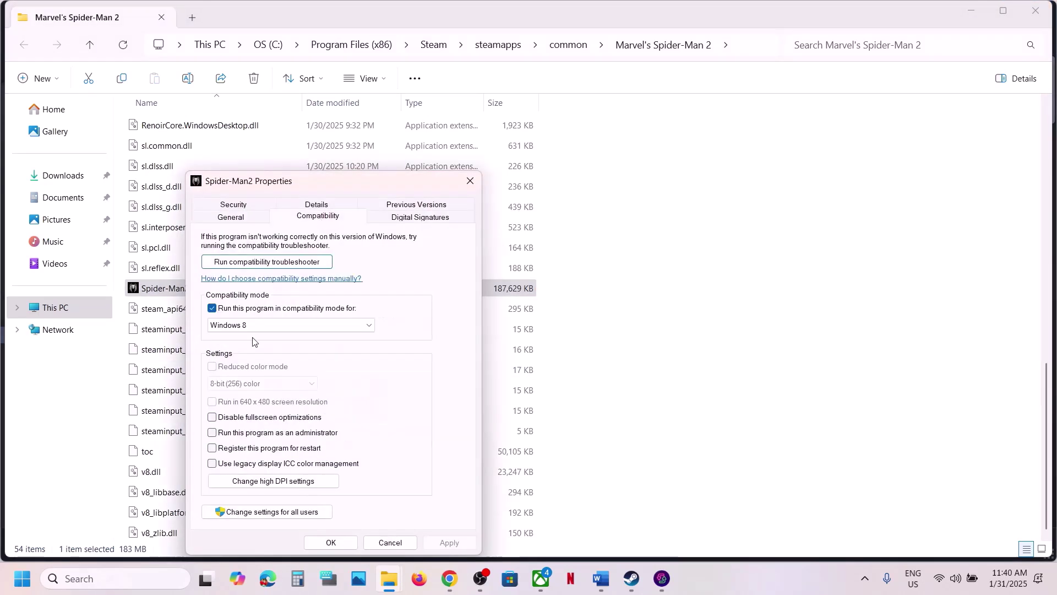
pyautogui.click(212, 309)
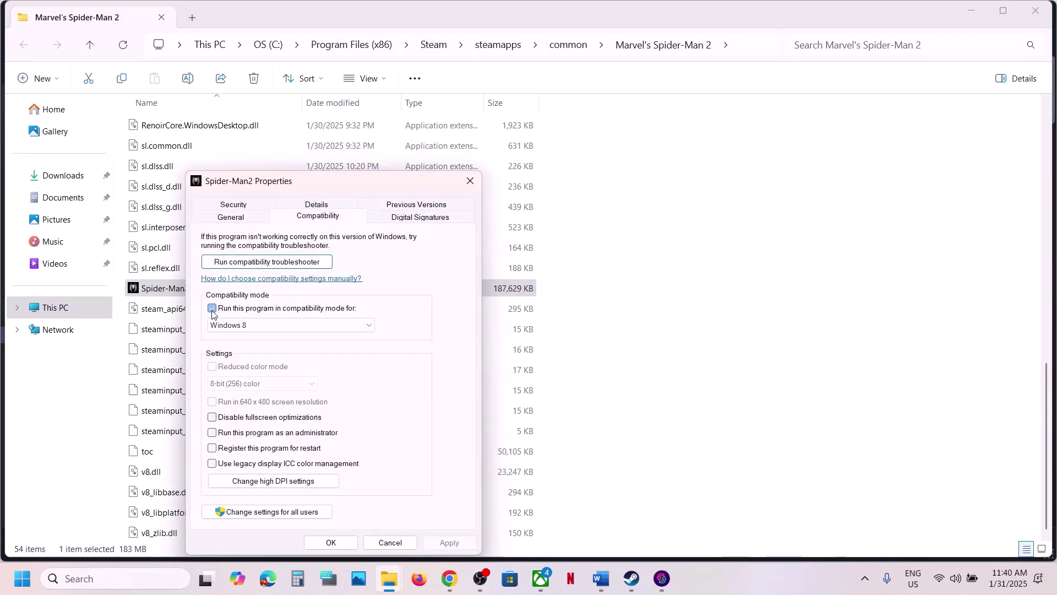
pyautogui.click(213, 433)
pyautogui.click(435, 539)
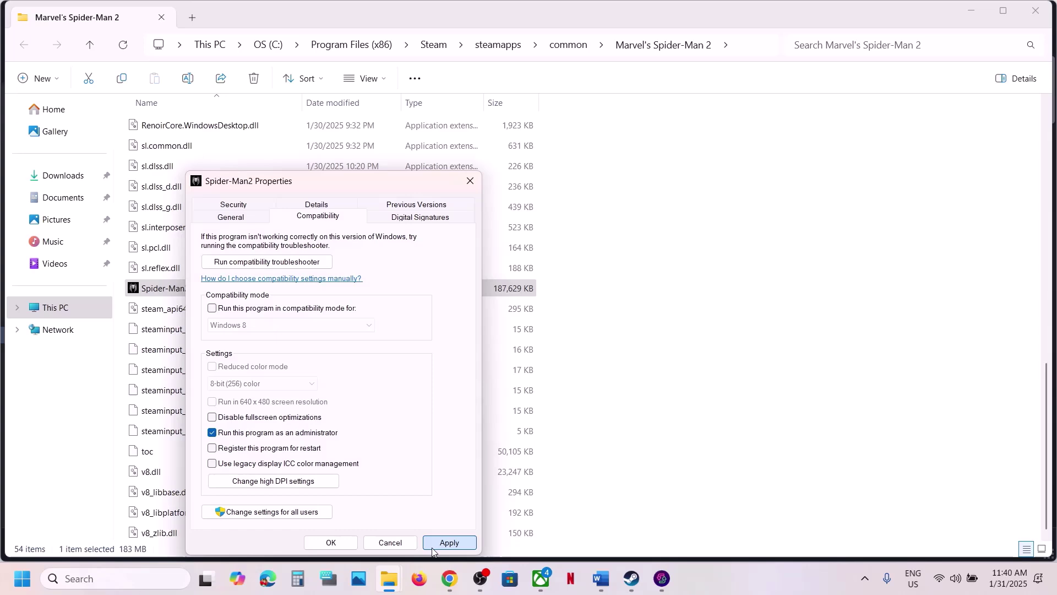
pyautogui.click(330, 542)
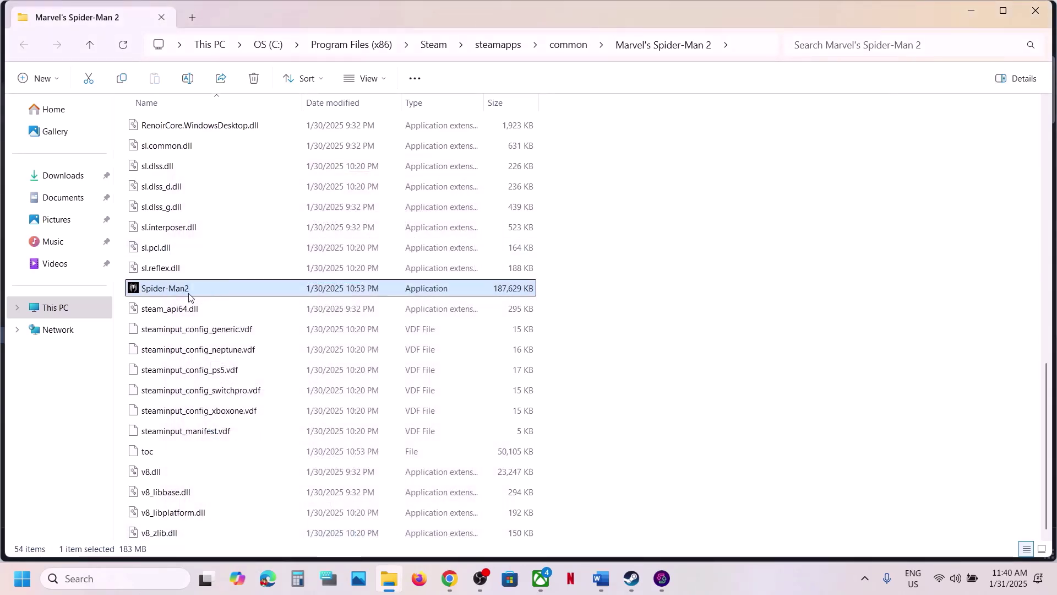
# Step: Reopen the Spider-Man2 application's compatibility properties, enable compatibility mode for Windows 8, and apply it
pyautogui.rightClick(190, 292)
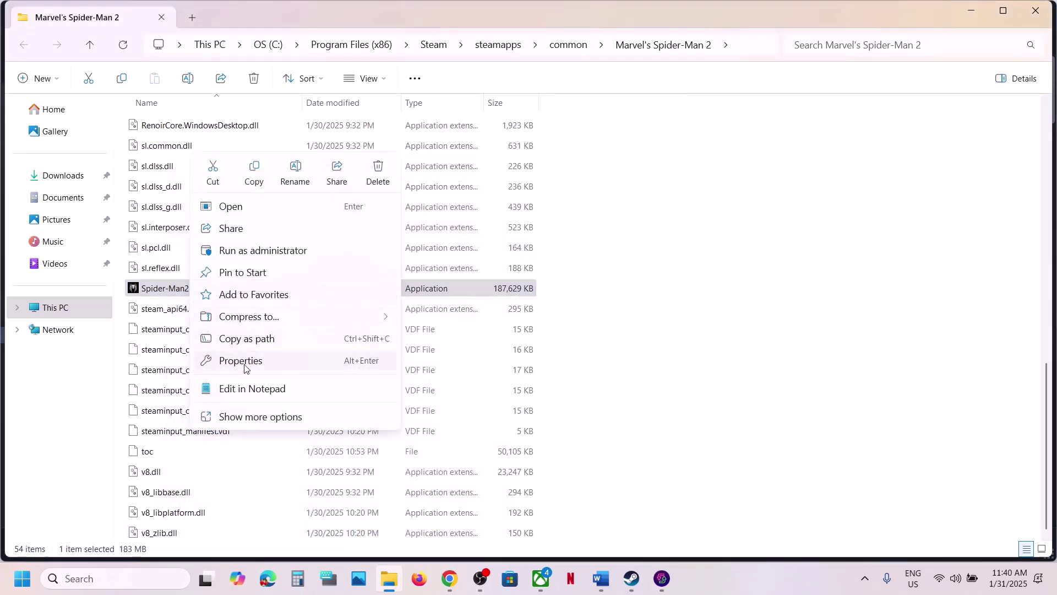
pyautogui.click(244, 362)
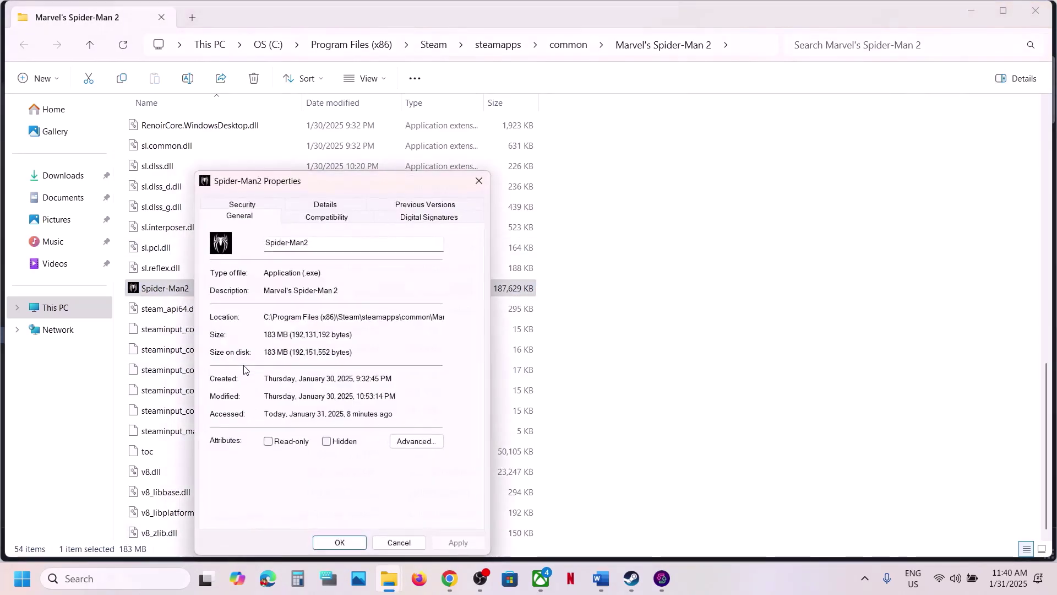
pyautogui.click(309, 221)
pyautogui.click(221, 309)
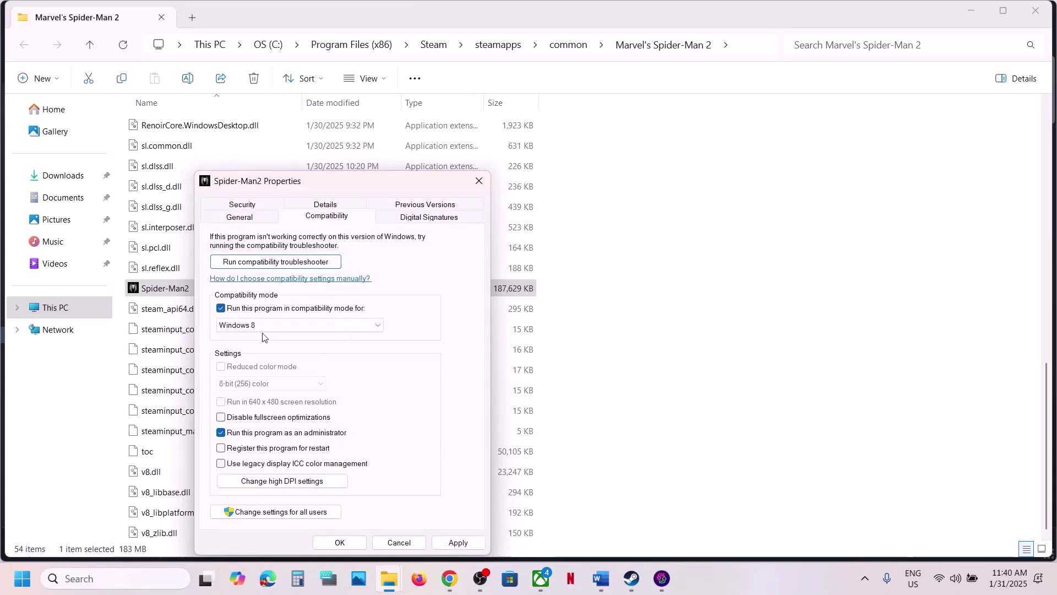
pyautogui.click(463, 544)
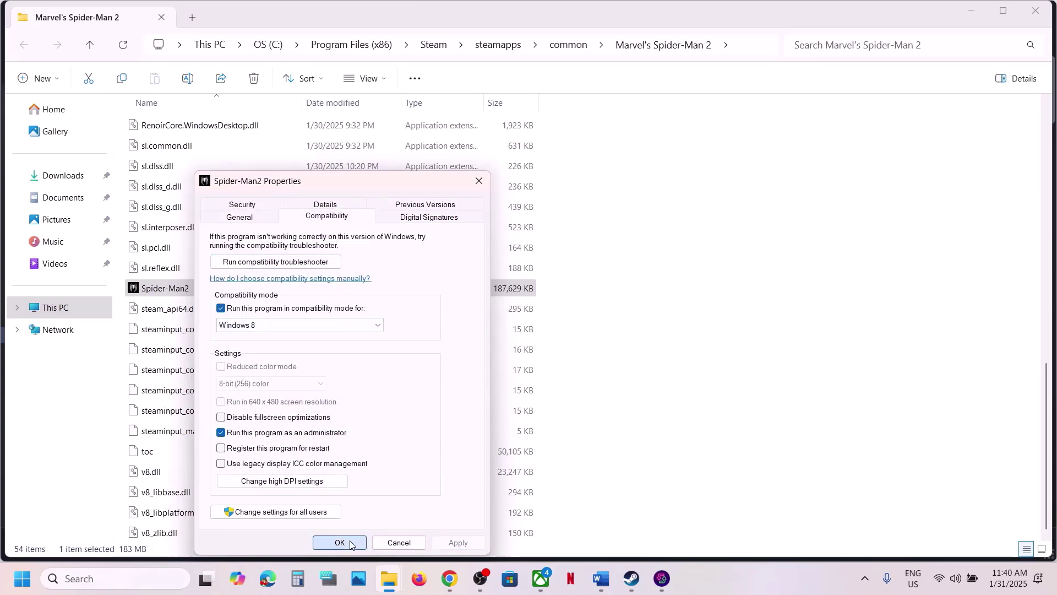
# Step: Change Spider-Man2's compatibility mode to Windows 7, disable fullscreen optimizations, and apply and accept the settings
pyautogui.click(260, 330)
pyautogui.click(271, 364)
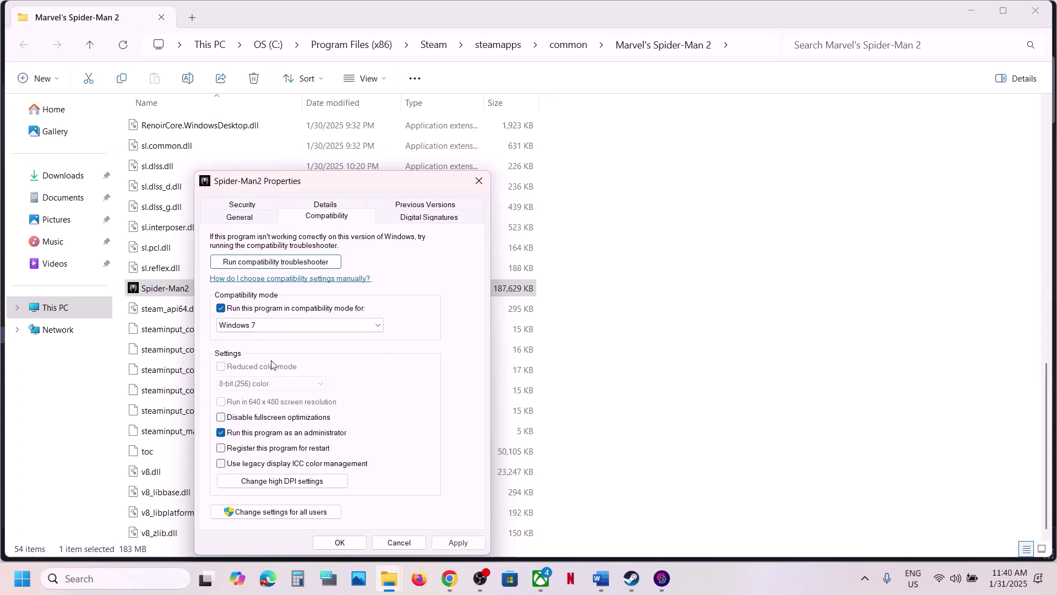
pyautogui.click(445, 543)
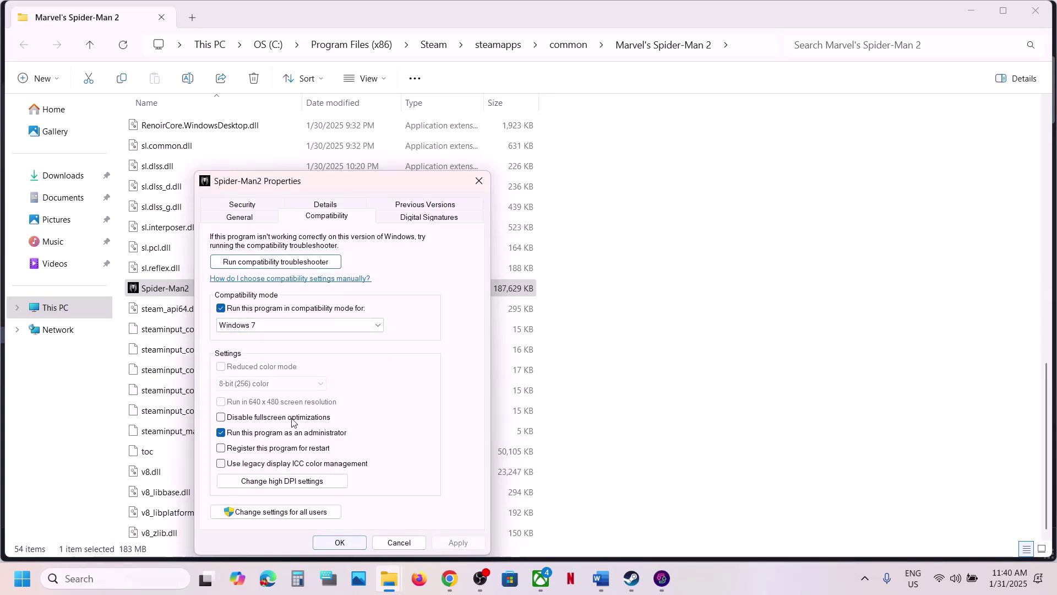
pyautogui.click(221, 418)
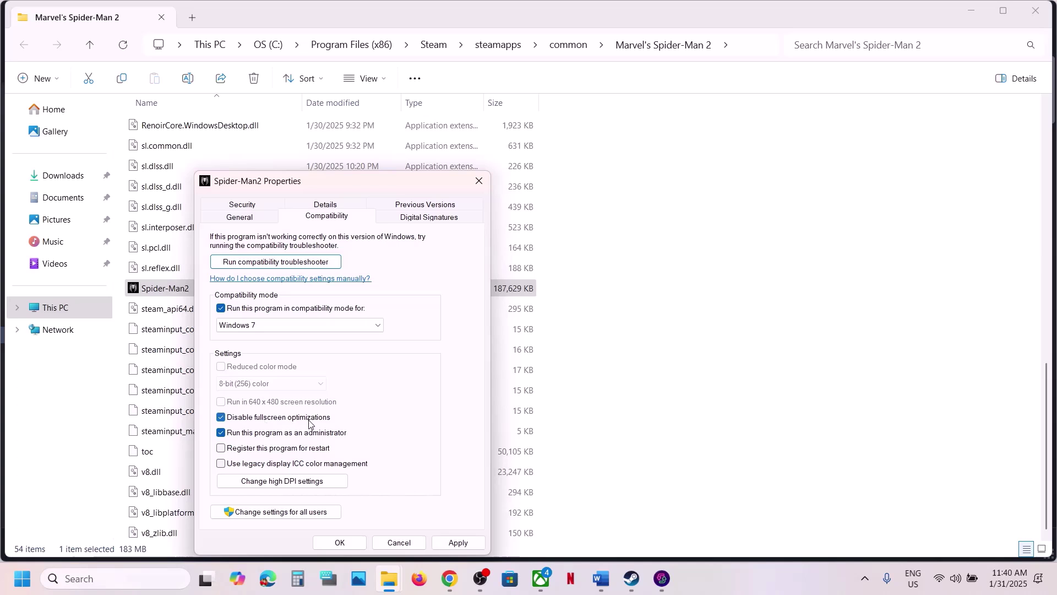
pyautogui.click(449, 544)
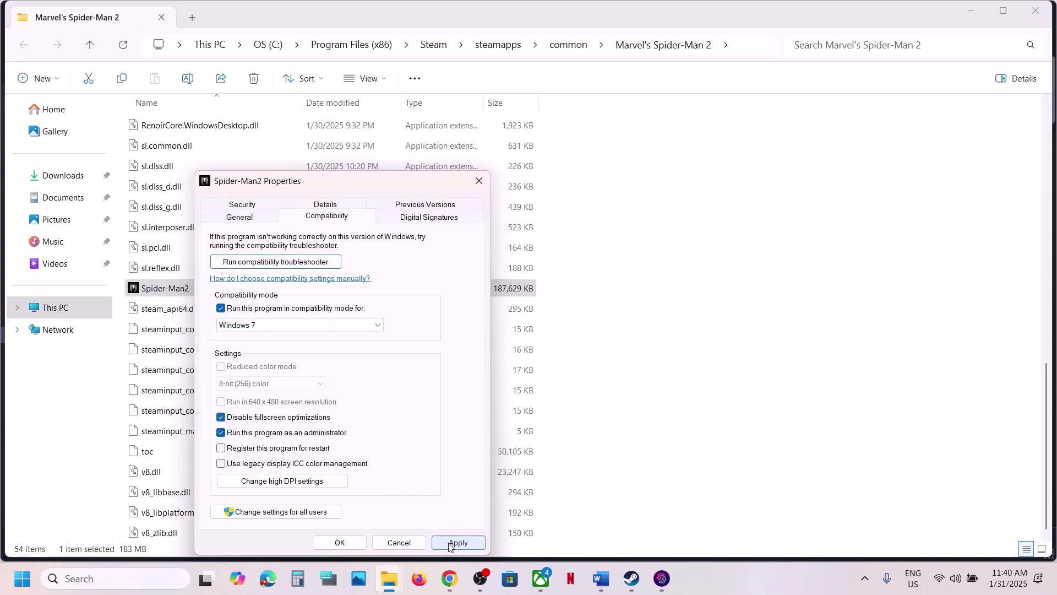
pyautogui.click(343, 541)
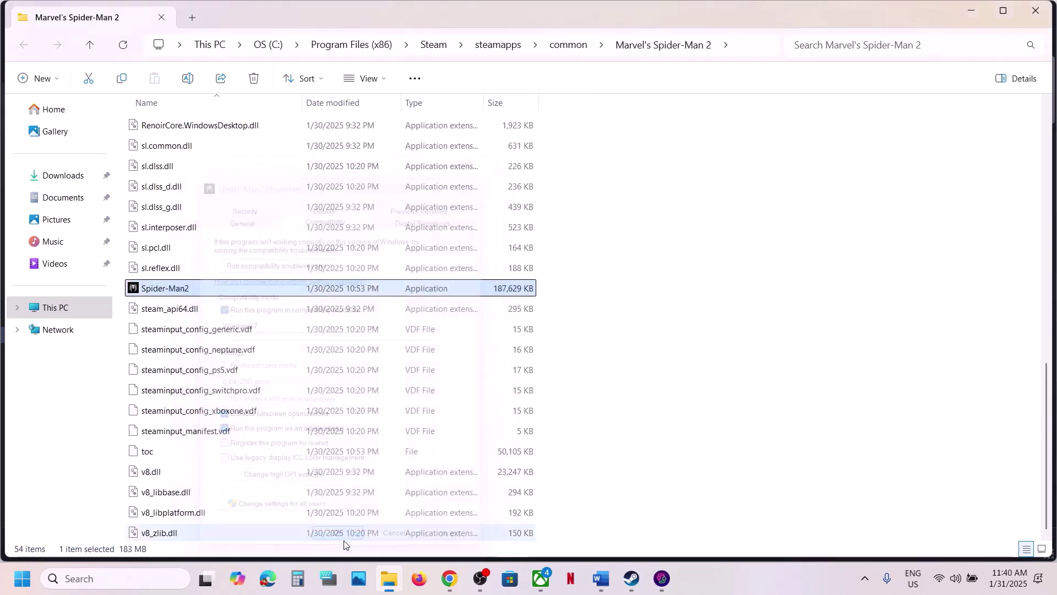
# Step: Clear Spider-Man2's compatibility mode, fullscreen optimization and run-as-administrator options in its properties, and apply the changes
pyautogui.rightClick(212, 293)
pyautogui.click(280, 363)
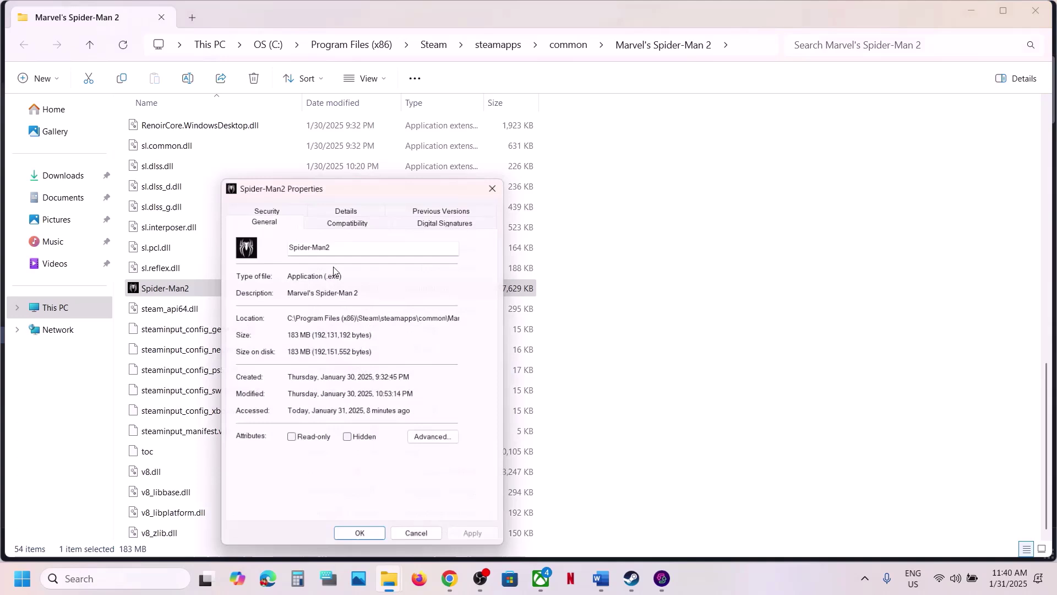
pyautogui.click(339, 217)
pyautogui.click(242, 309)
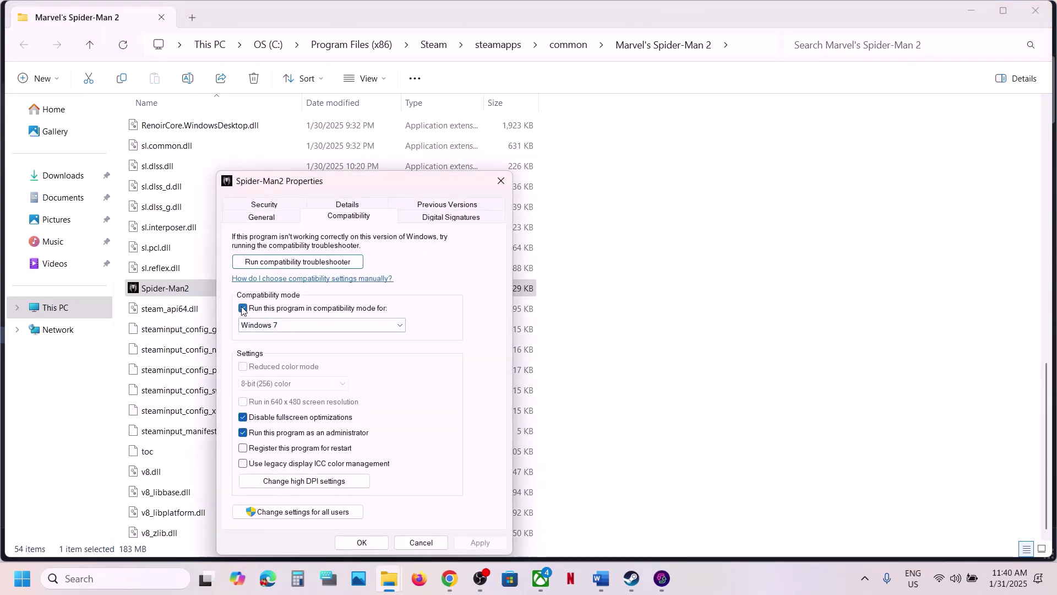
pyautogui.click(243, 433)
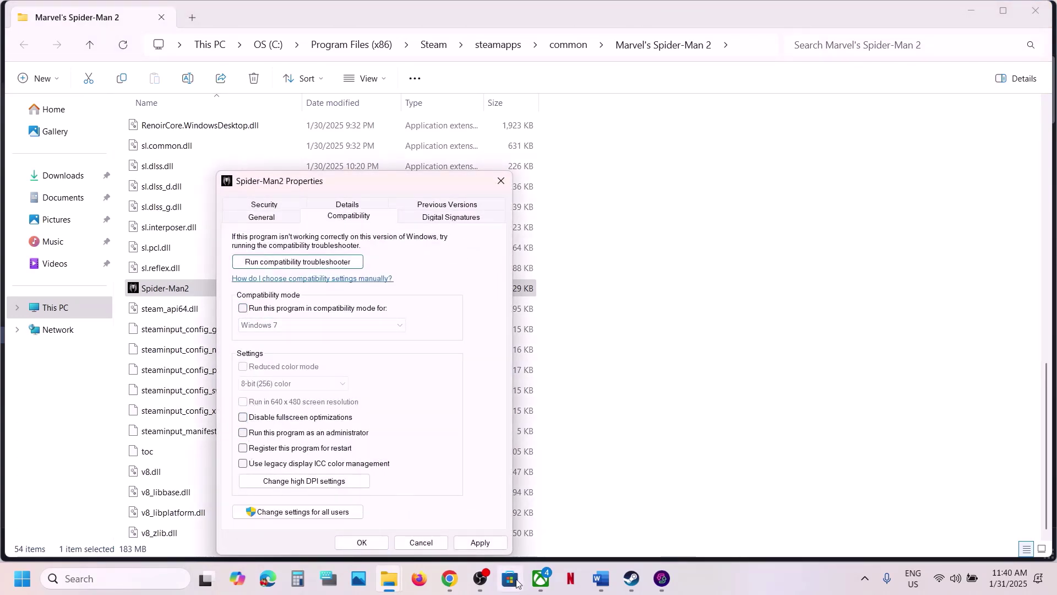
pyautogui.click(480, 542)
pyautogui.click(361, 542)
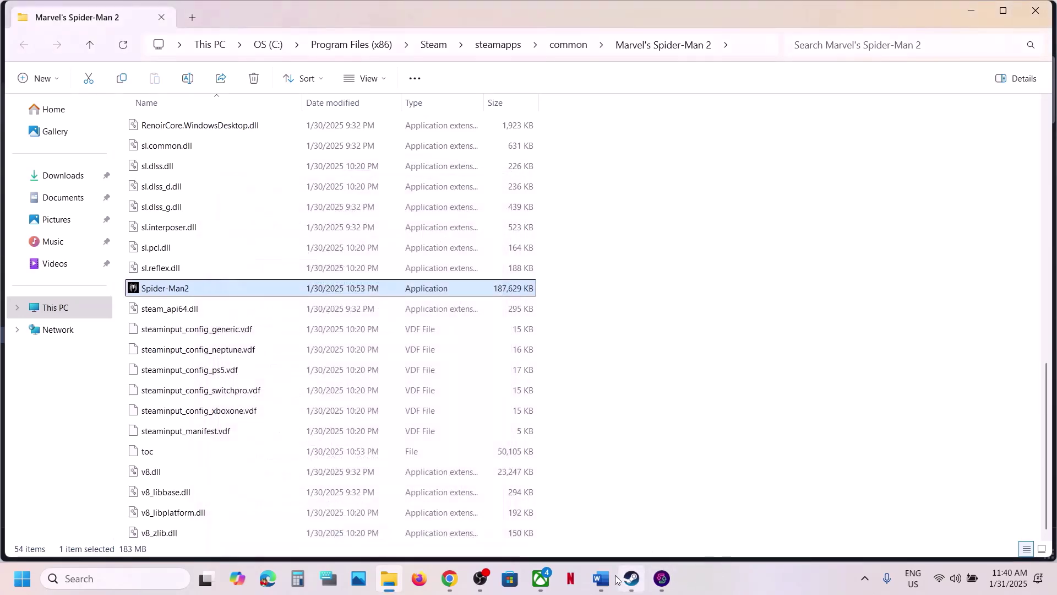
# Step: Switch to the Word notes and highlight the Step 16 text about verifying the game files
pyautogui.click(632, 579)
pyautogui.click(603, 584)
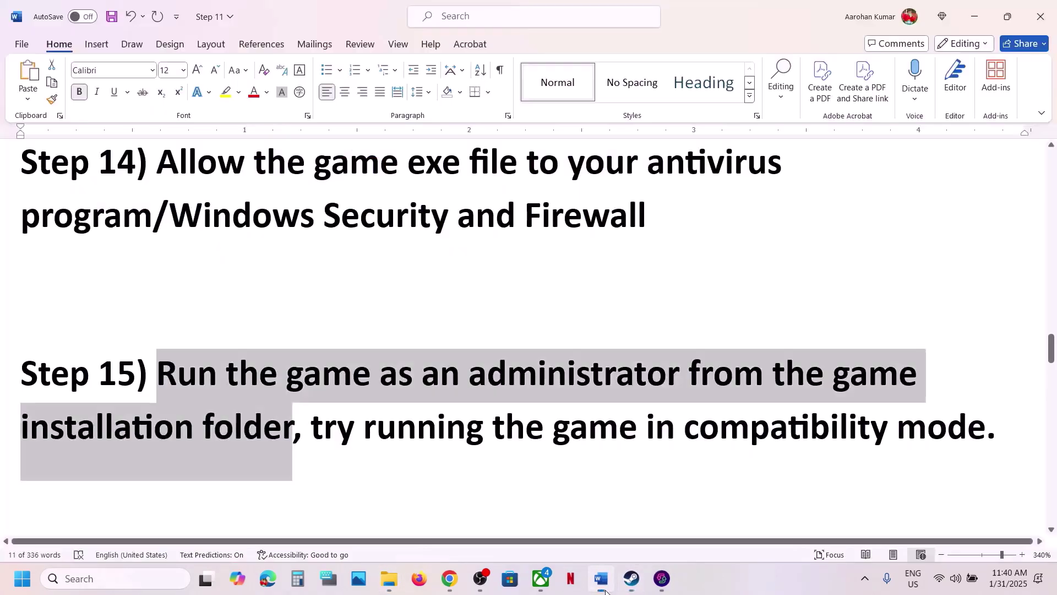
pyautogui.scroll(-3, 316, 359)
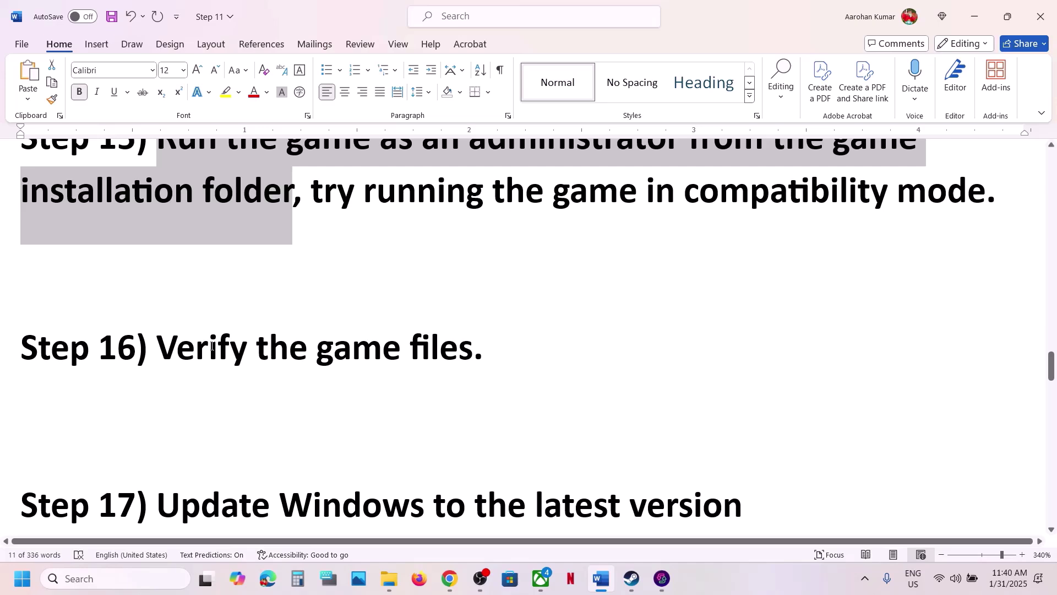
pyautogui.moveTo(212, 345); pyautogui.dragTo(419, 348)
# Step: Switch to Steam, locate the file integrity verification option in the installed files properties of Marvel's Spider-Man 2, and close the properties
pyautogui.click(627, 583)
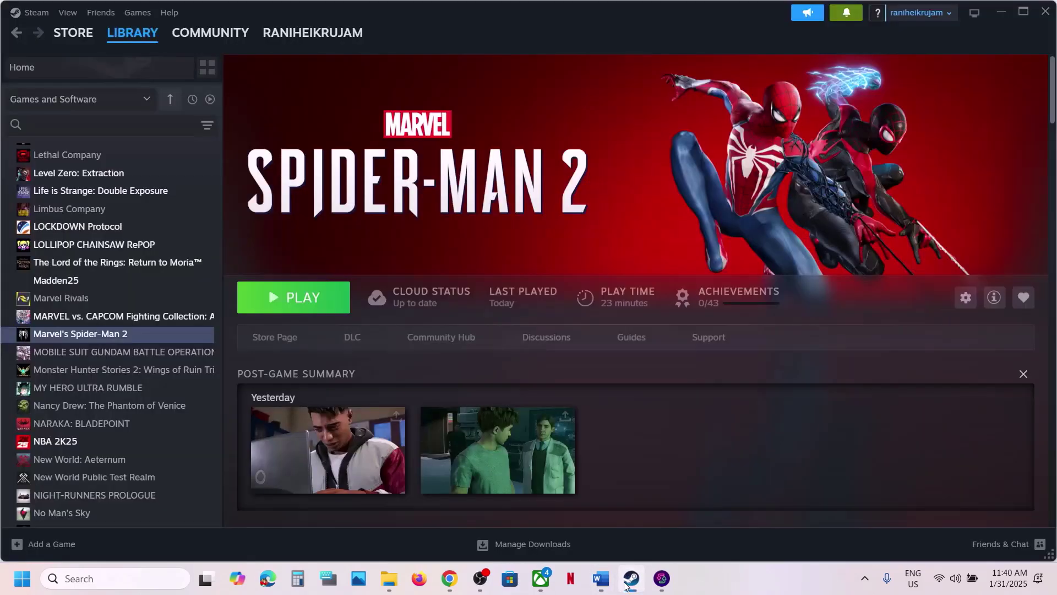
pyautogui.rightClick(141, 336)
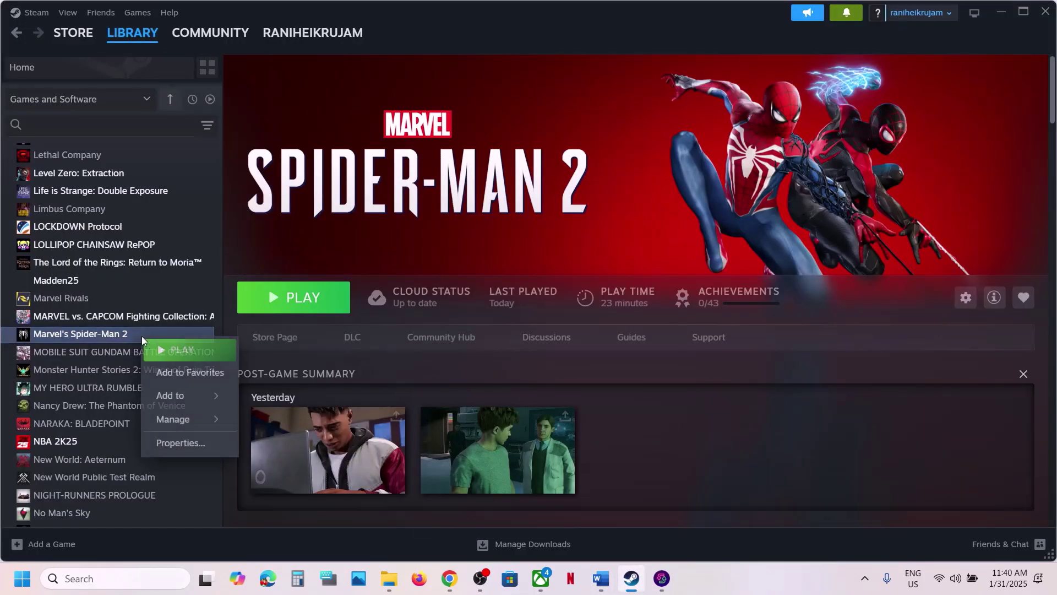
pyautogui.click(167, 443)
pyautogui.click(303, 211)
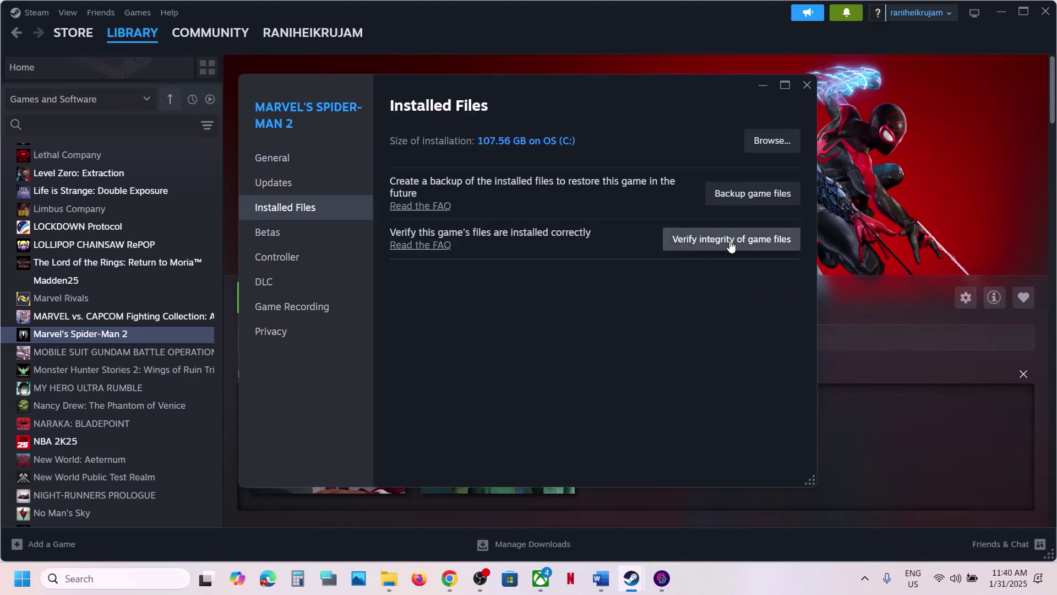
pyautogui.click(807, 84)
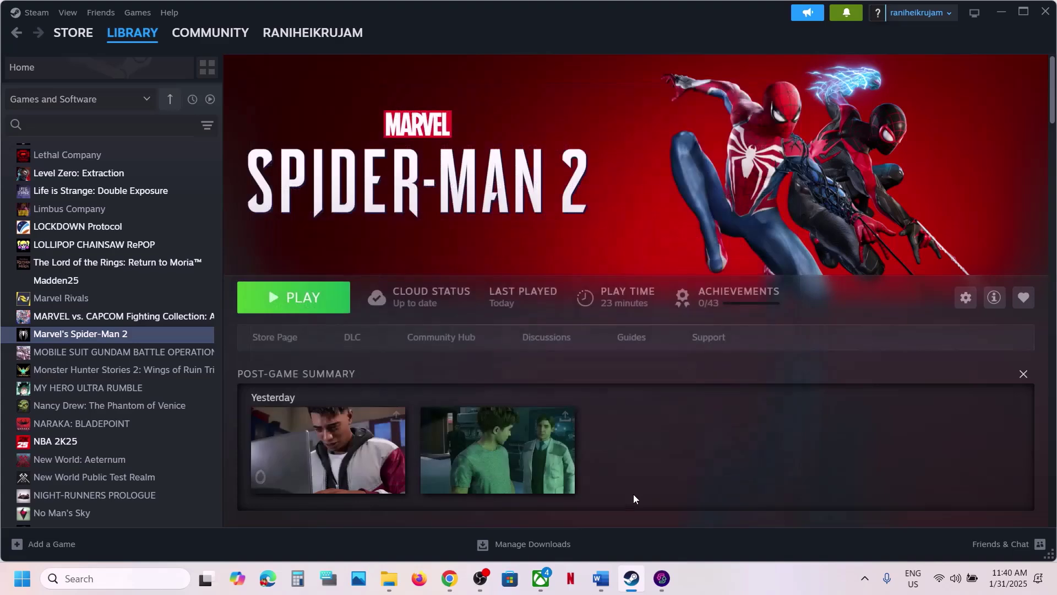
# Step: Return to the Word notes and highlight the Step 17 text about updating Windows to the latest version
pyautogui.click(606, 567)
pyautogui.scroll(-1, 399, 419)
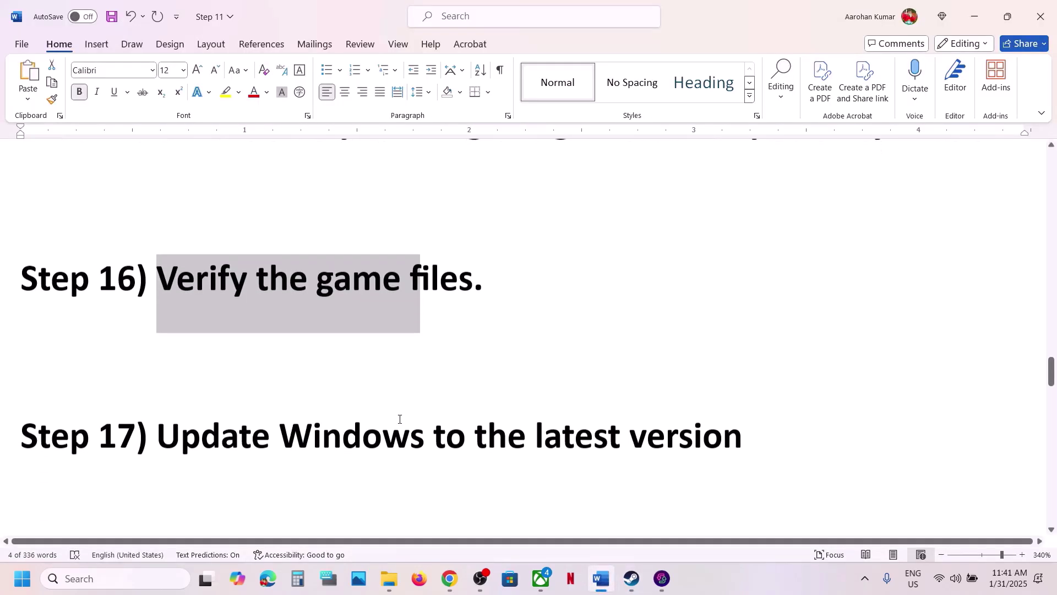
pyautogui.moveTo(265, 427); pyautogui.dragTo(689, 430)
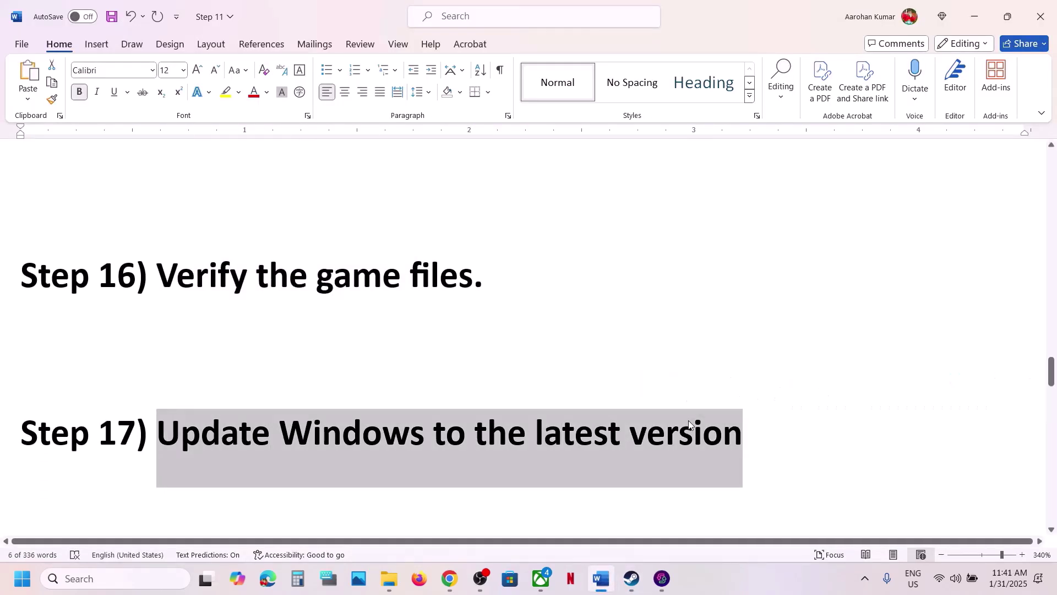
# Step: Open Windows Update in the Settings app and check for updates
pyautogui.press('super+i')
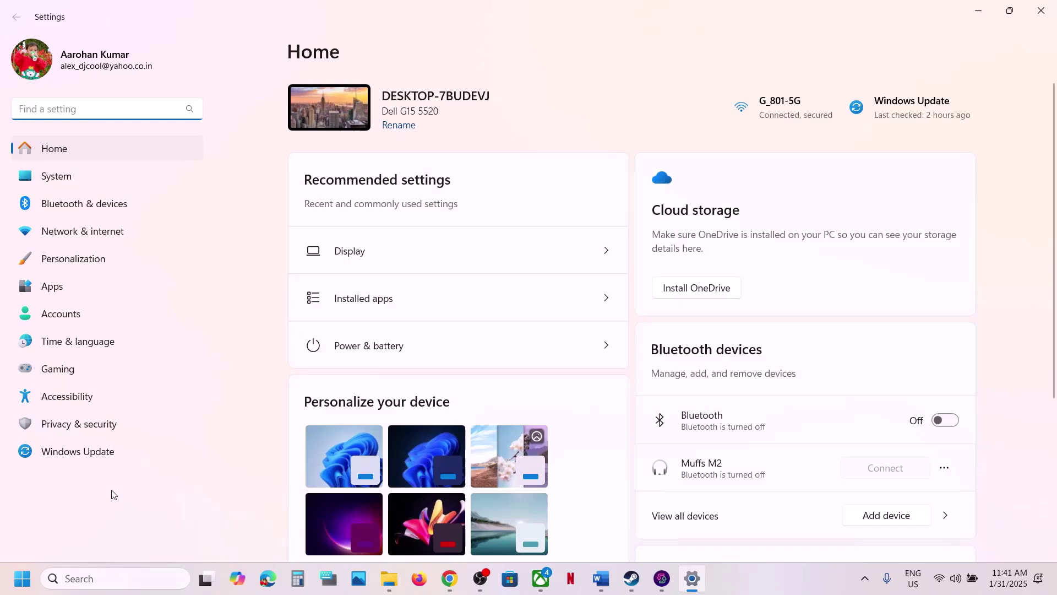
pyautogui.click(107, 455)
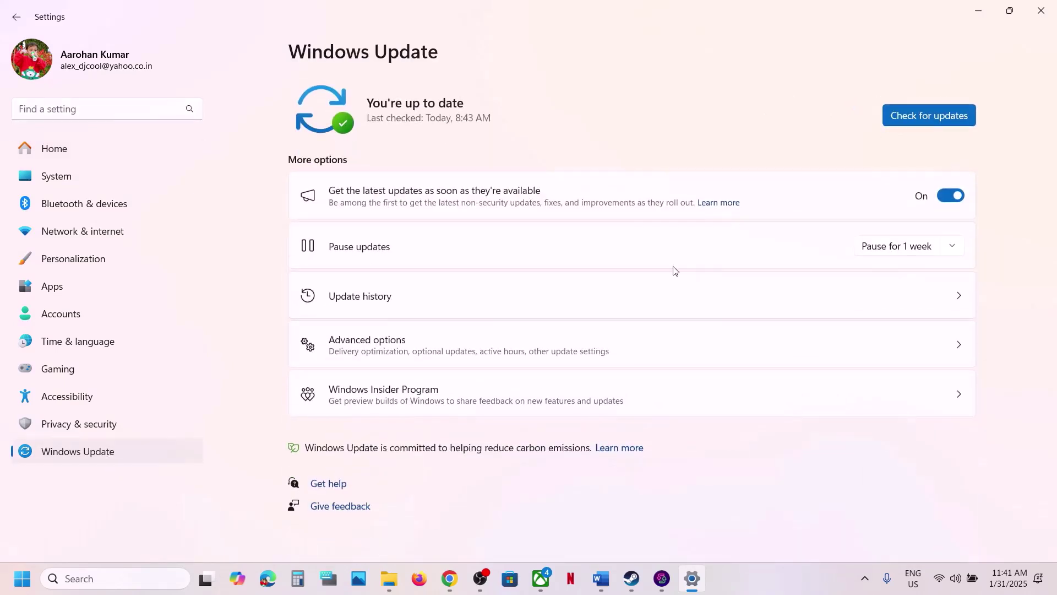
pyautogui.click(957, 120)
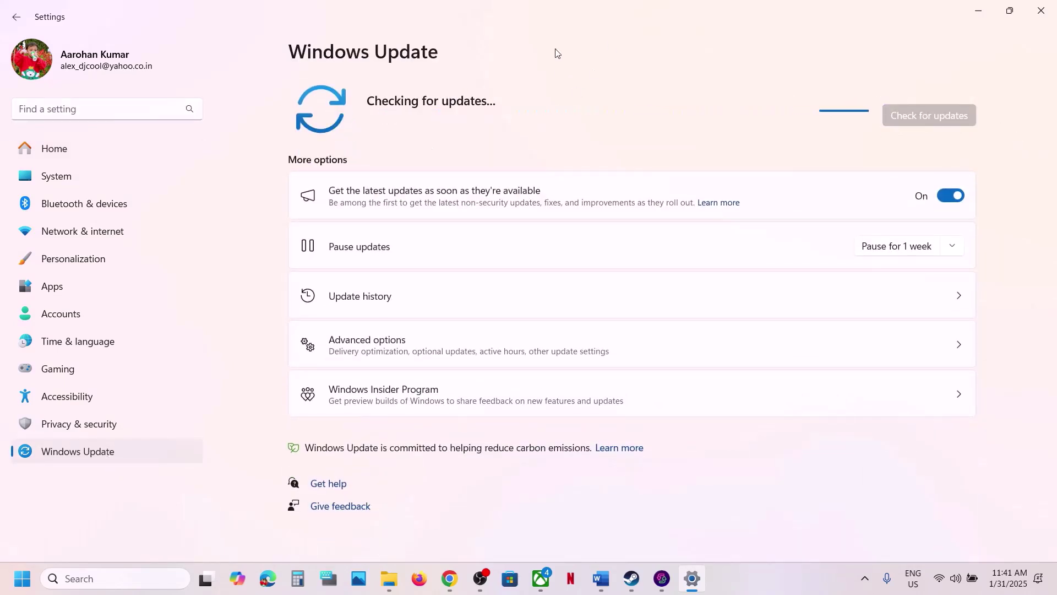
pyautogui.click(14, 577)
pyautogui.click(400, 531)
pyautogui.press('Escape')
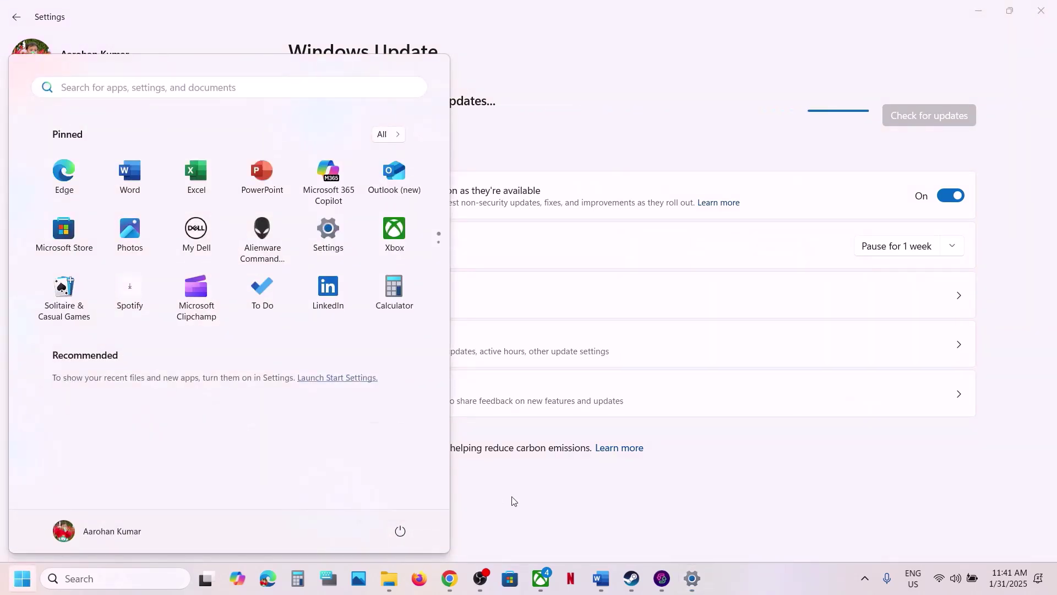
pyautogui.click(510, 498)
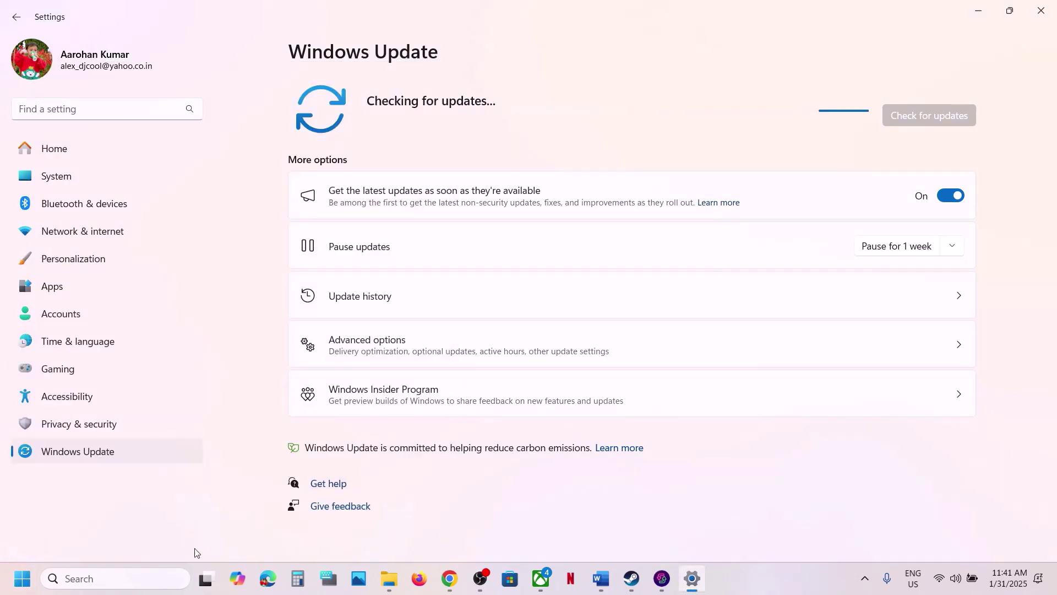
# Step: Run winver to check the installed Windows version and close the About Windows dialog
pyautogui.click(109, 579)
pyautogui.write('winver')
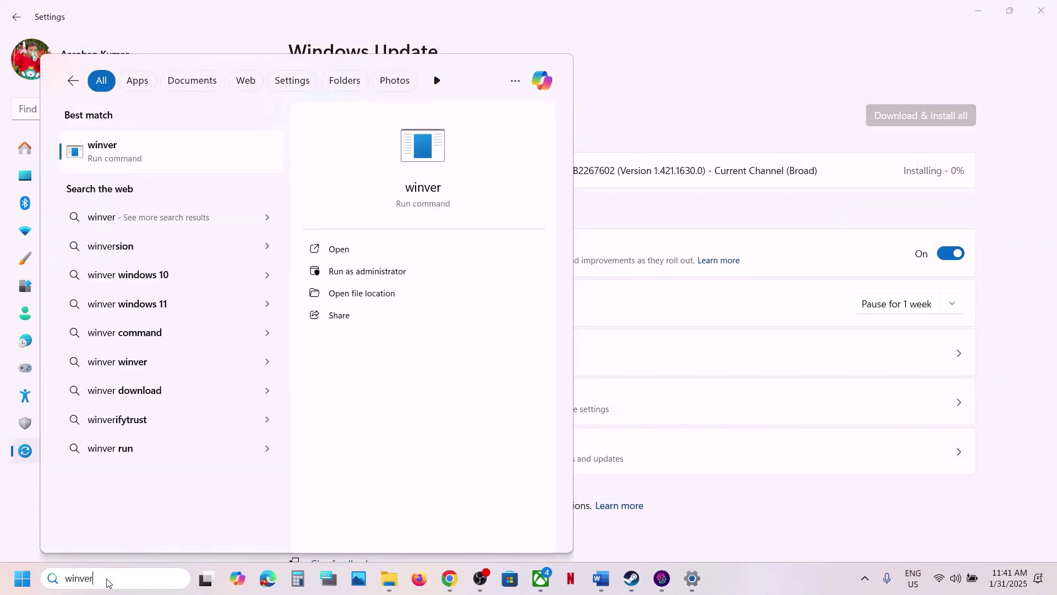
pyautogui.press('Return')
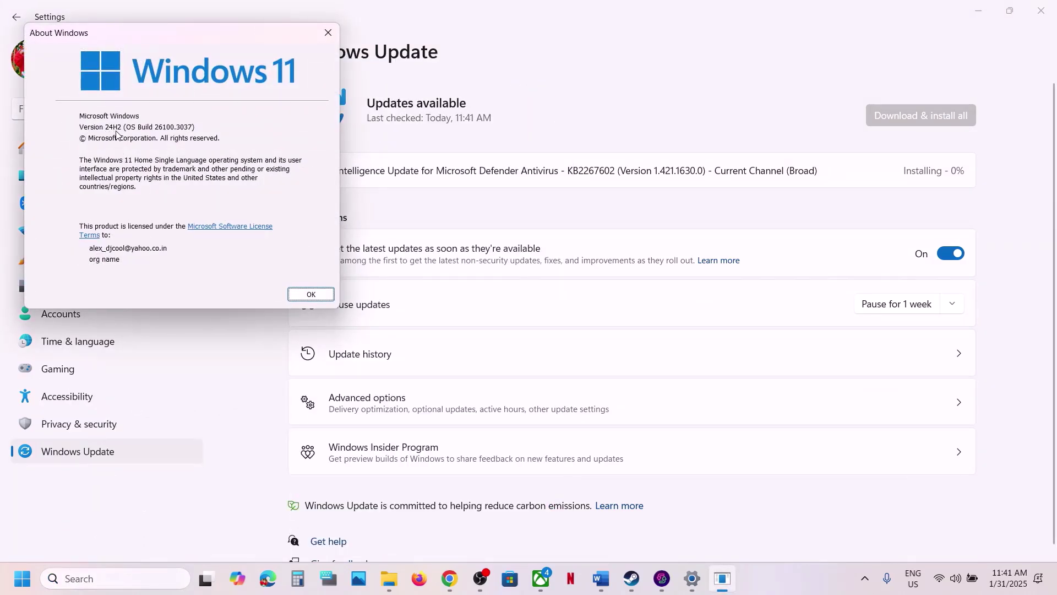
pyautogui.click(330, 40)
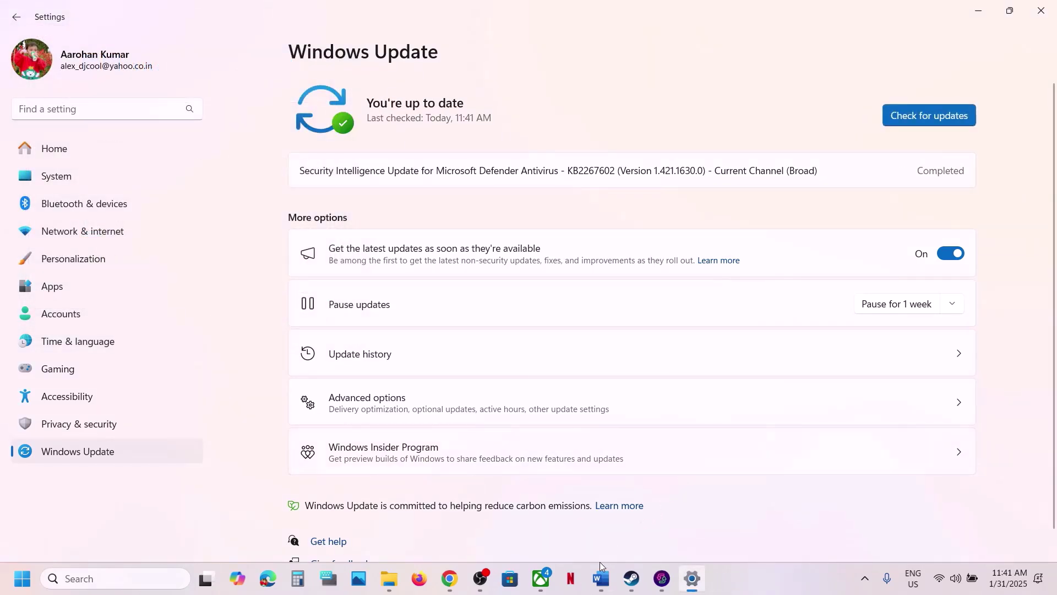
# Step: Copy the Step 18 Visual C++ link from the Word notes and open it in a new Chrome tab
pyautogui.click(601, 578)
pyautogui.scroll(-3, 351, 434)
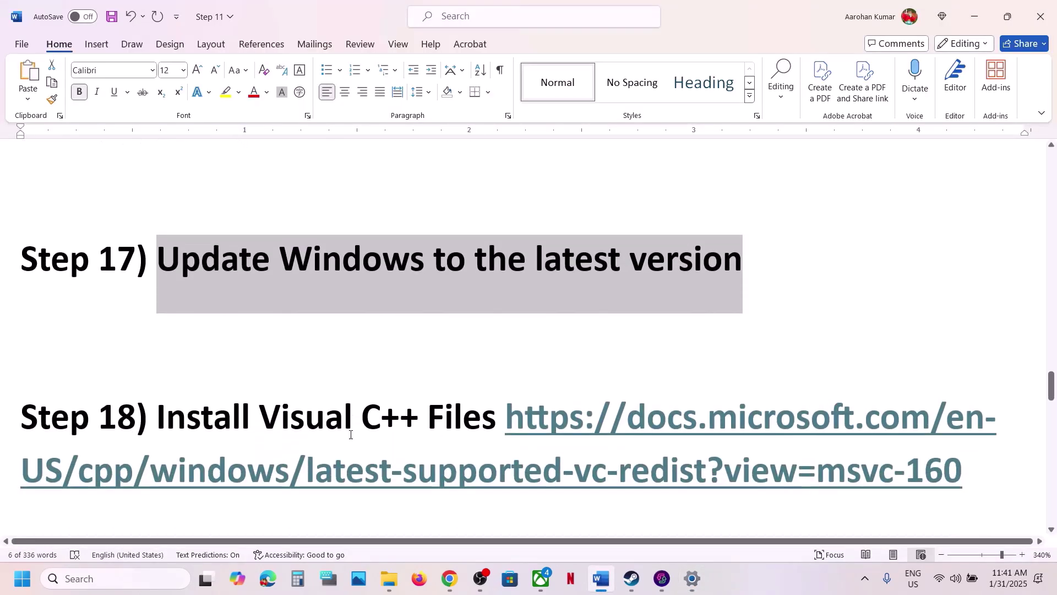
pyautogui.moveTo(970, 398); pyautogui.dragTo(513, 344)
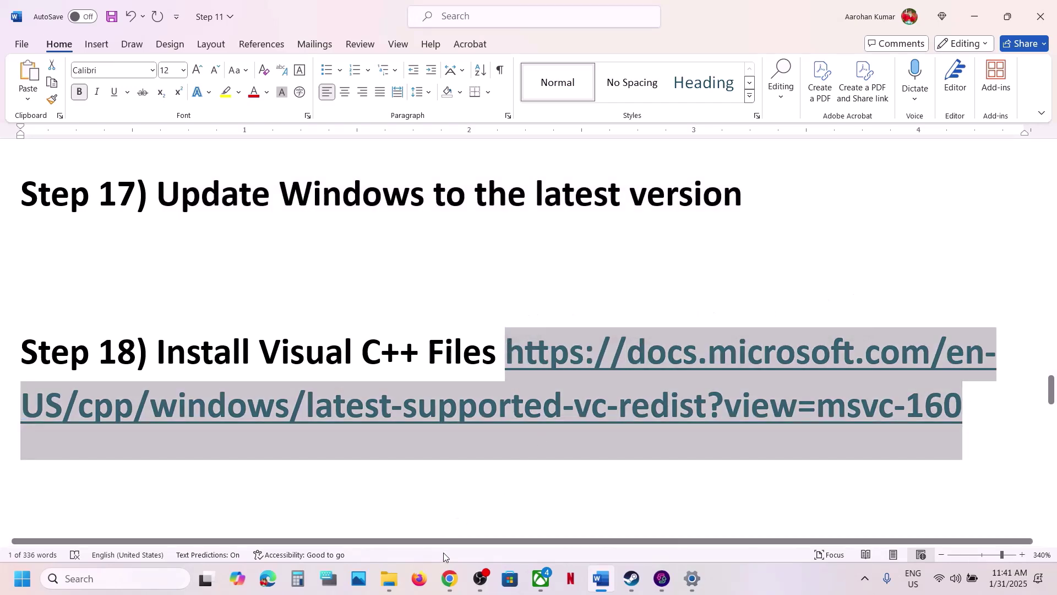
pyautogui.click(449, 578)
pyautogui.click(359, 16)
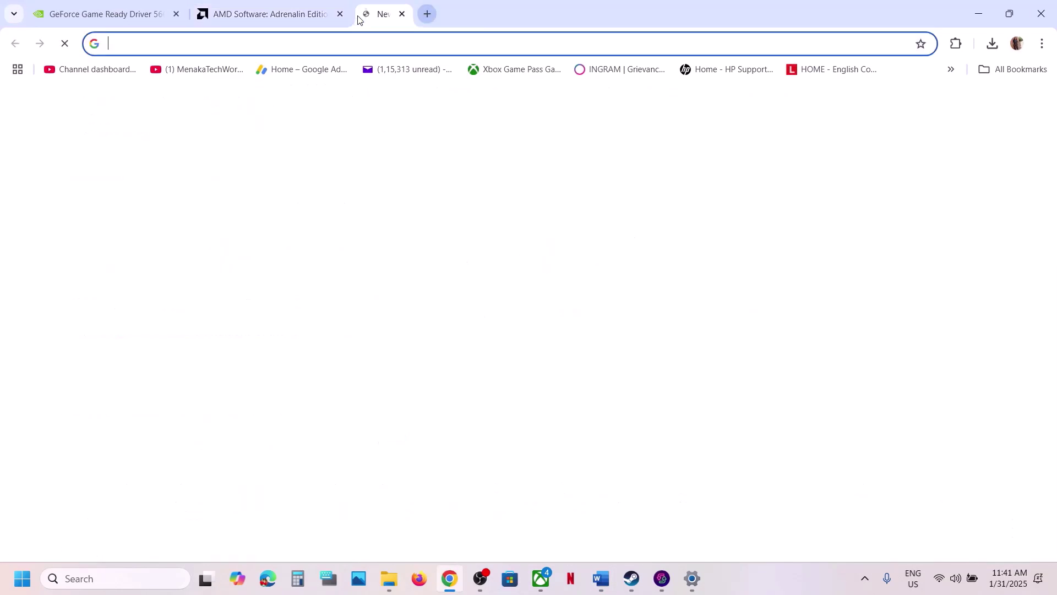
pyautogui.write('https://docs.microsoft.com/en-us/cpp/windows/latest-supported-vc-redist?view=msvc-160')
pyautogui.press('Return')
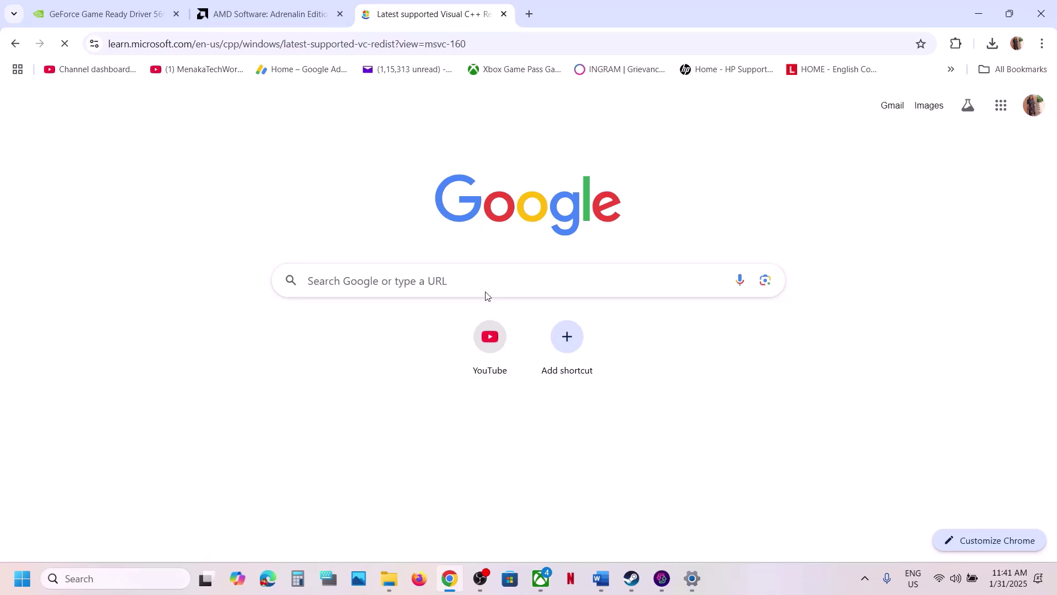
# Step: Download the X86 redistributable from the Visual Studio 2015, 2017, 2019, and 2022 section and start its repair
pyautogui.scroll(-5, 486, 295)
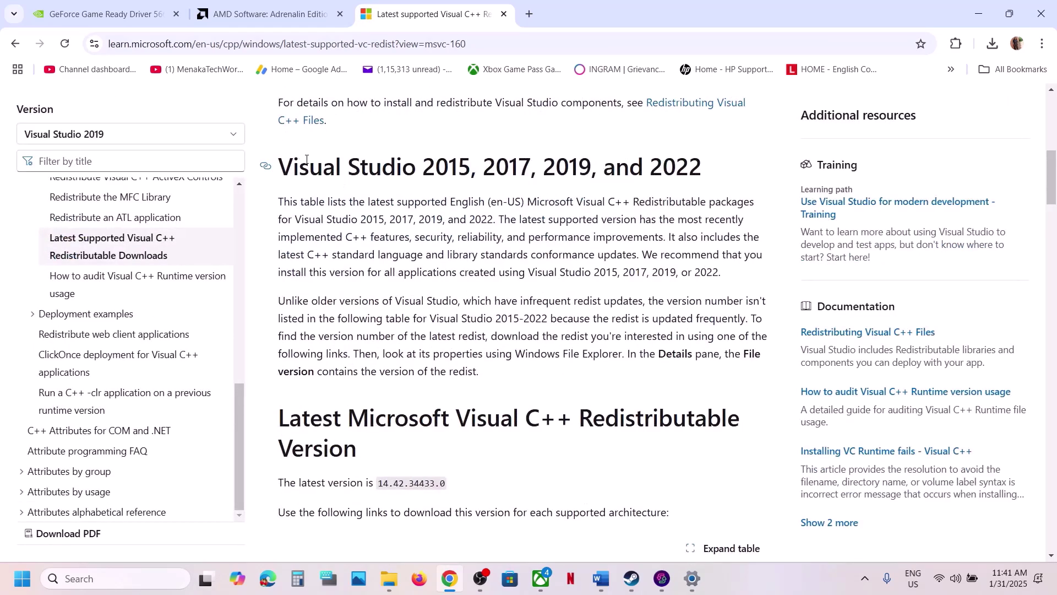
pyautogui.moveTo(312, 162); pyautogui.dragTo(671, 180)
pyautogui.scroll(-6, 468, 364)
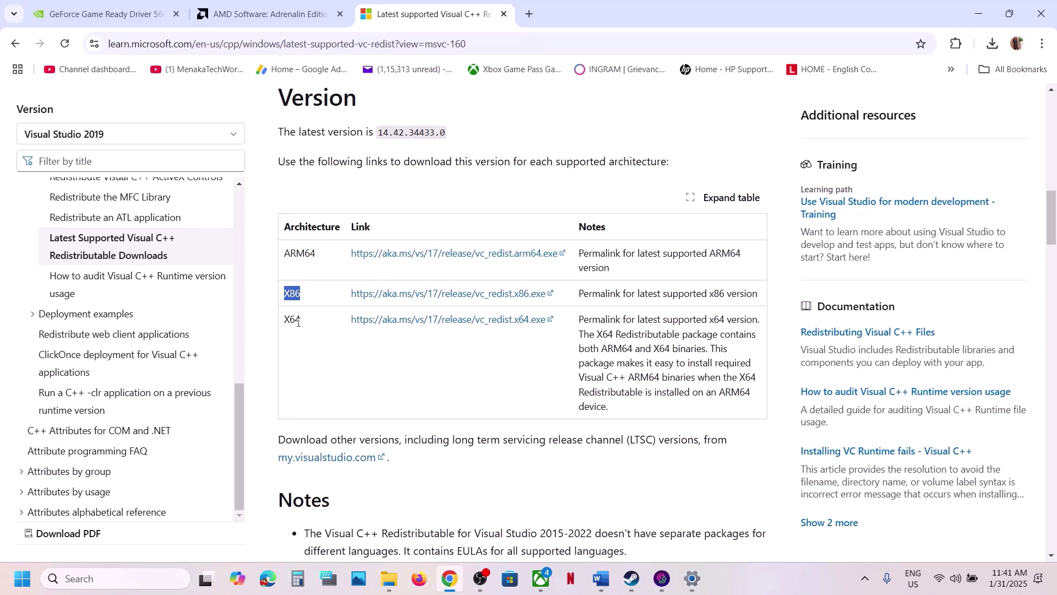
pyautogui.click(400, 295)
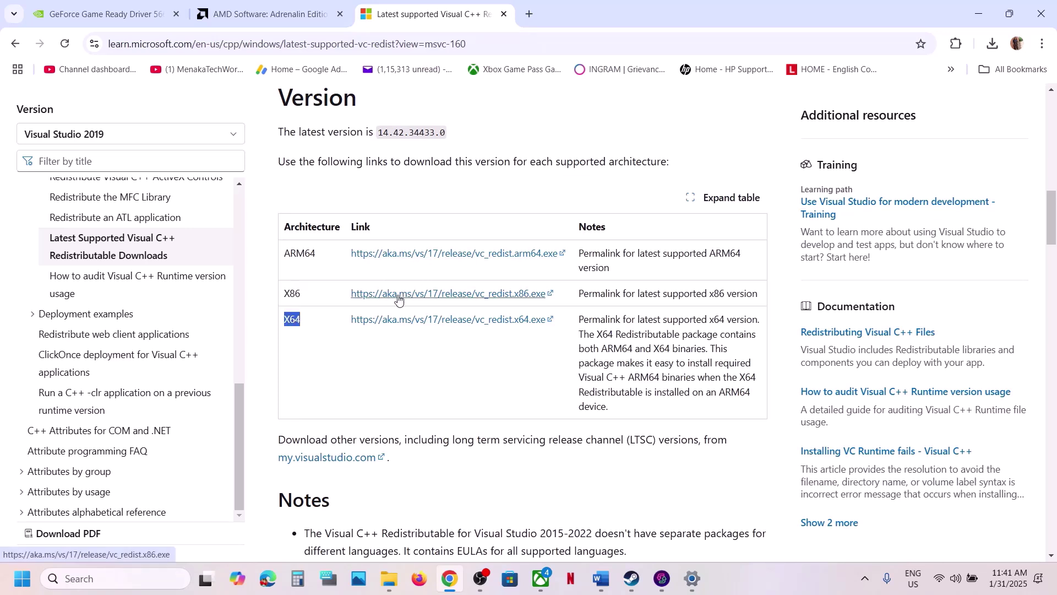
pyautogui.doubleClick(292, 294)
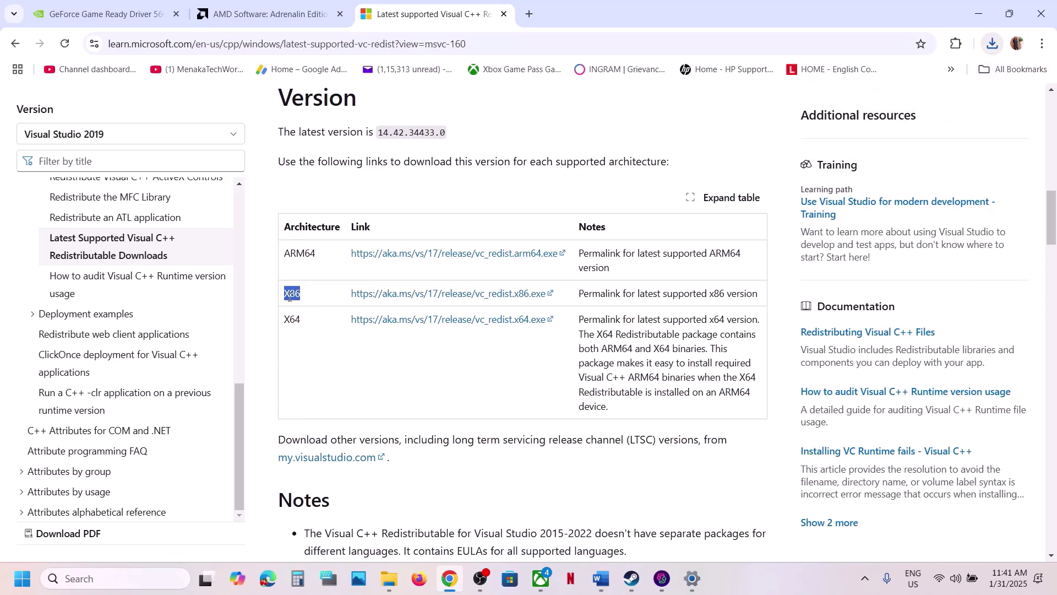
pyautogui.click(993, 45)
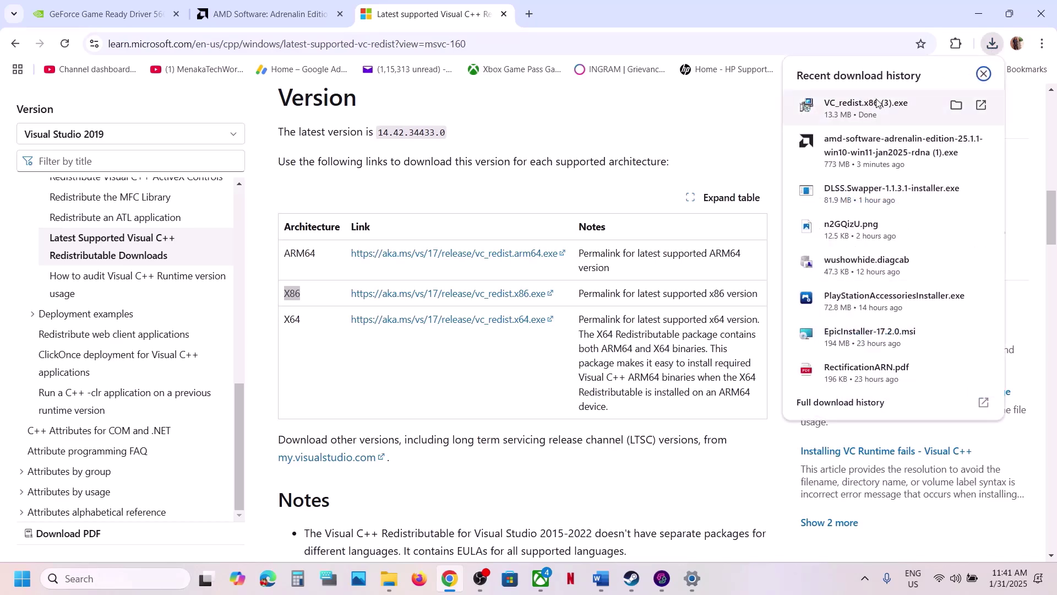
pyautogui.click(878, 103)
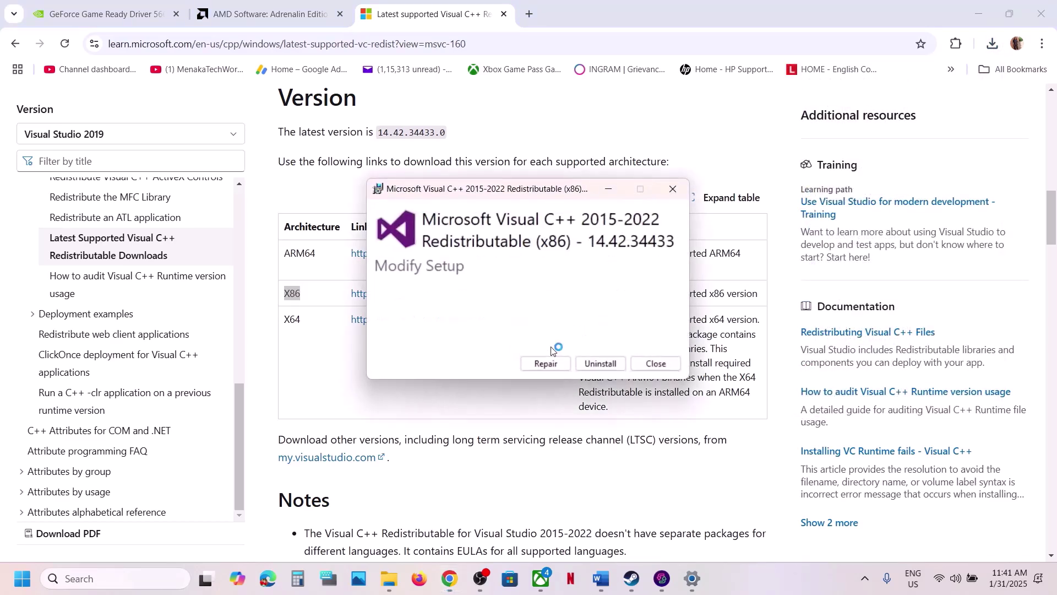
pyautogui.click(547, 363)
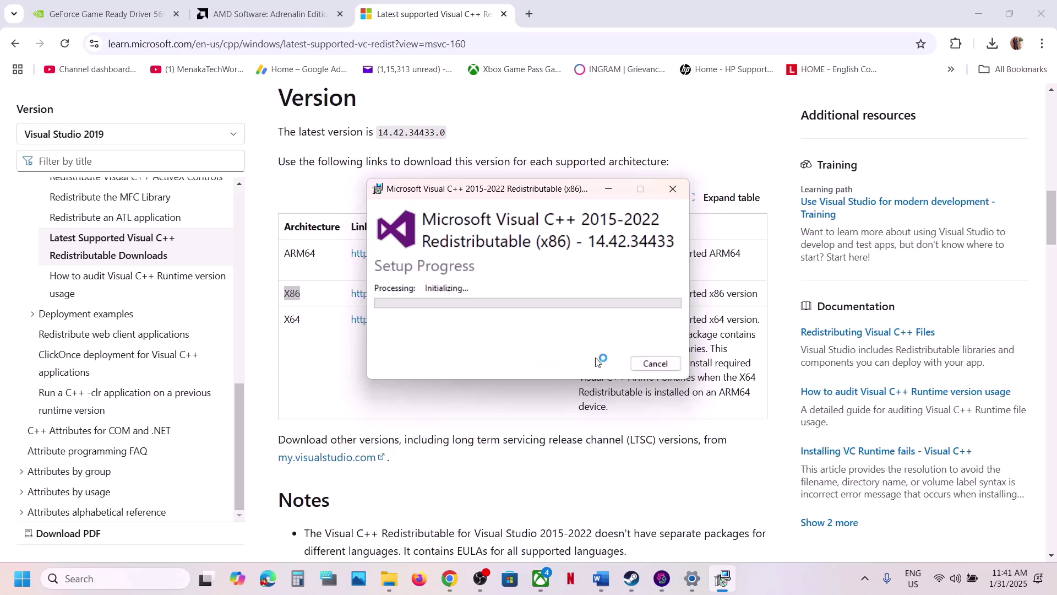
# Step: Download the X64 redistributable, repair that installation, and close both Visual C++ setup windows
pyautogui.doubleClick(291, 324)
pyautogui.click(464, 321)
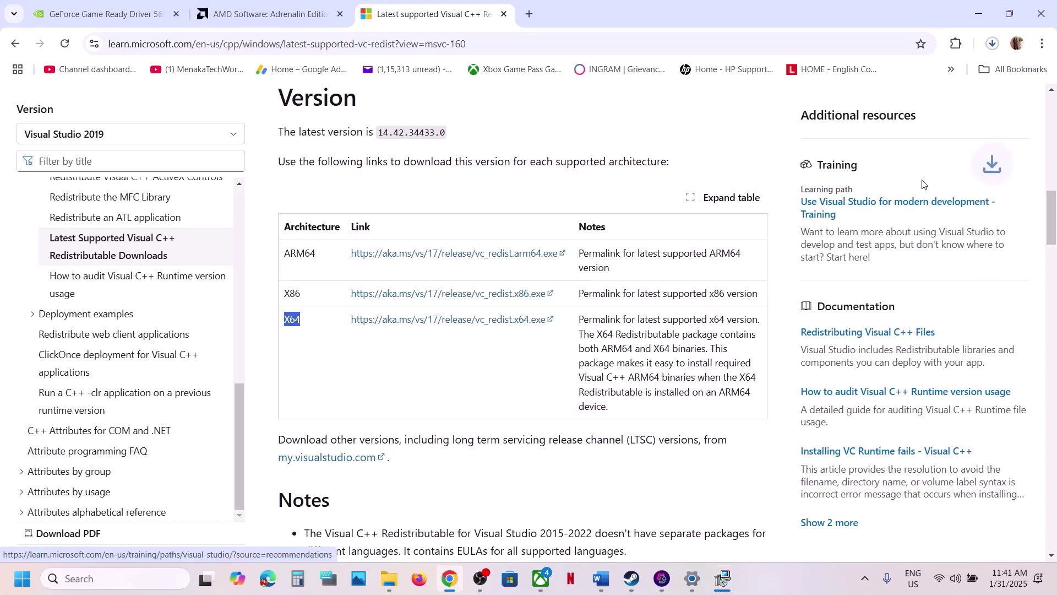
pyautogui.click(994, 44)
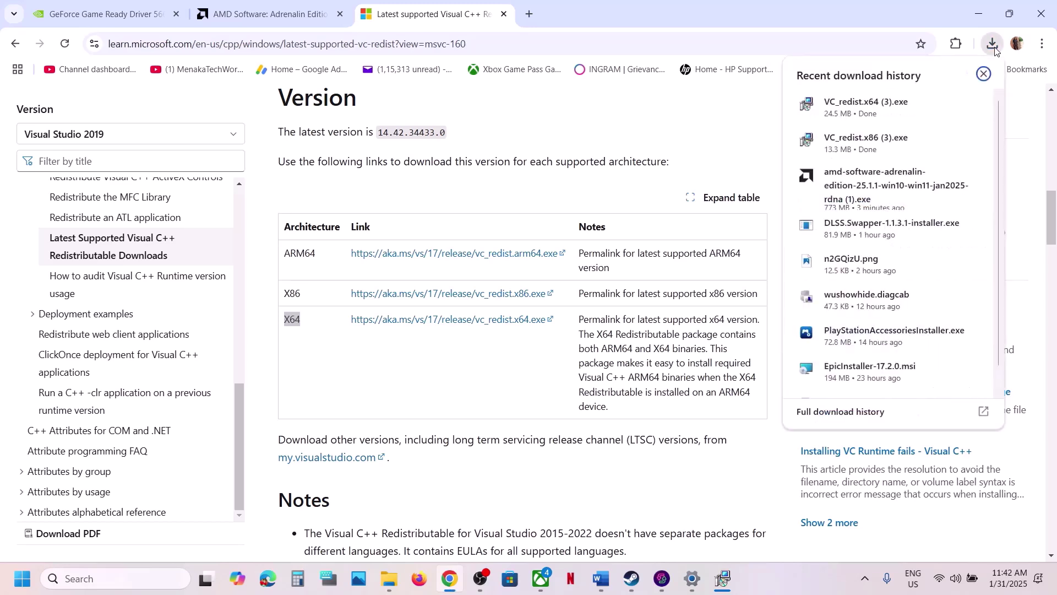
pyautogui.click(942, 105)
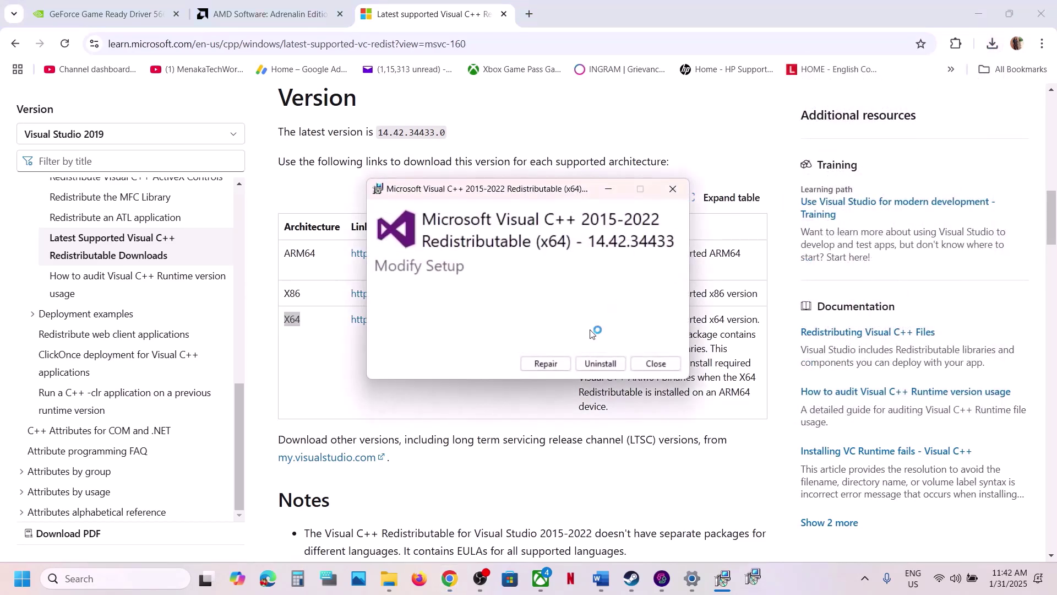
pyautogui.click(542, 359)
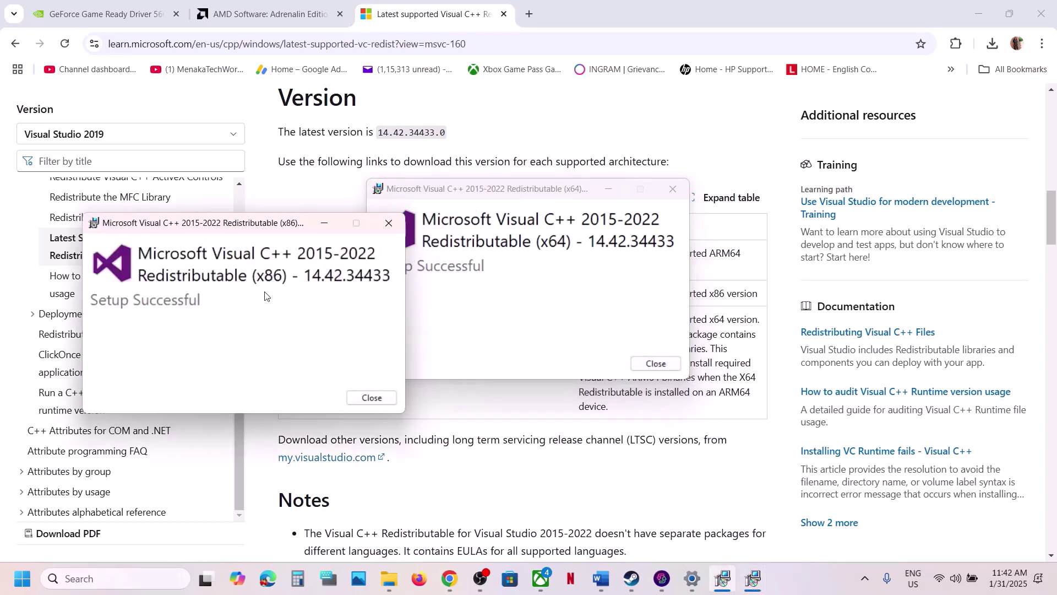
pyautogui.click(356, 400)
pyautogui.click(656, 364)
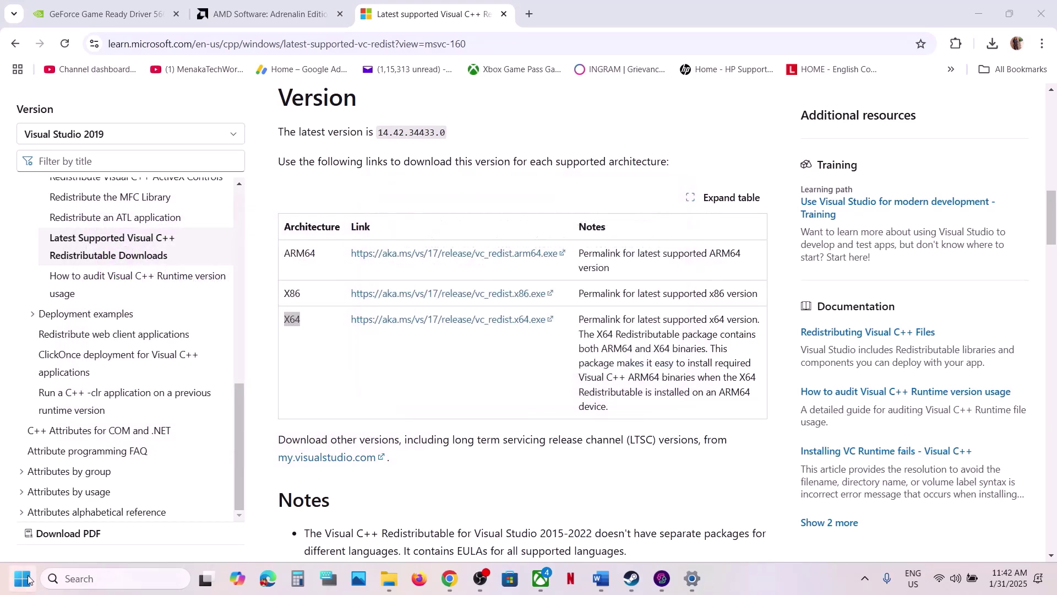
# Step: Show the Restart option among the Windows power options without restarting, and switch to Steam
pyautogui.click(24, 578)
pyautogui.click(400, 531)
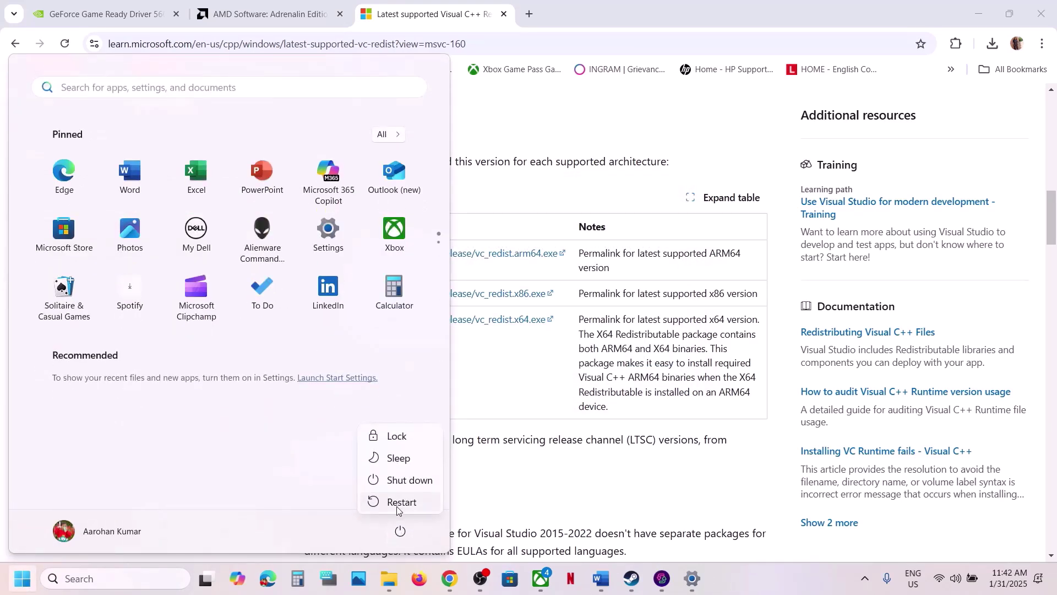
pyautogui.click(633, 567)
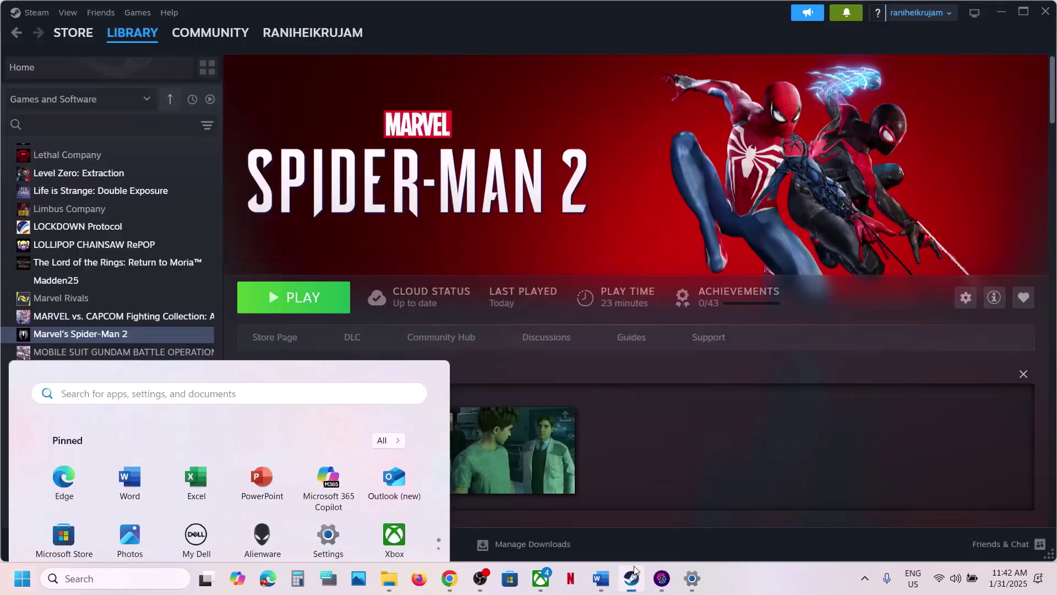
# Step: Return to the Word notes and highlight the Step 19 advice on unplugging external devices and closing lighting software and third-party services
pyautogui.click(601, 578)
pyautogui.scroll(-2, 424, 436)
pyautogui.scroll(-3, 422, 435)
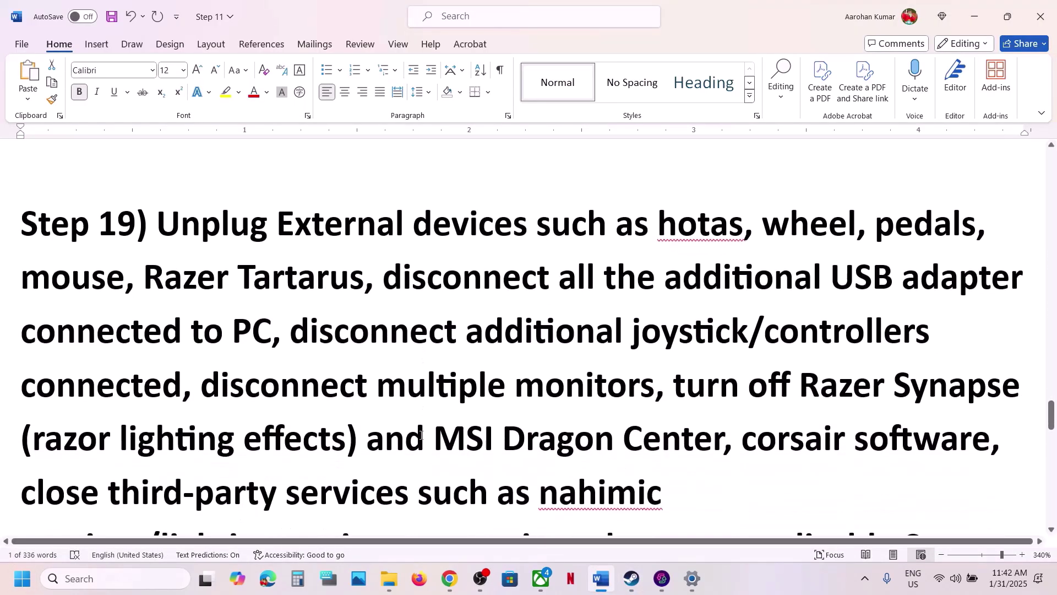
pyautogui.moveTo(165, 222); pyautogui.dragTo(184, 387)
pyautogui.scroll(-3, 221, 242)
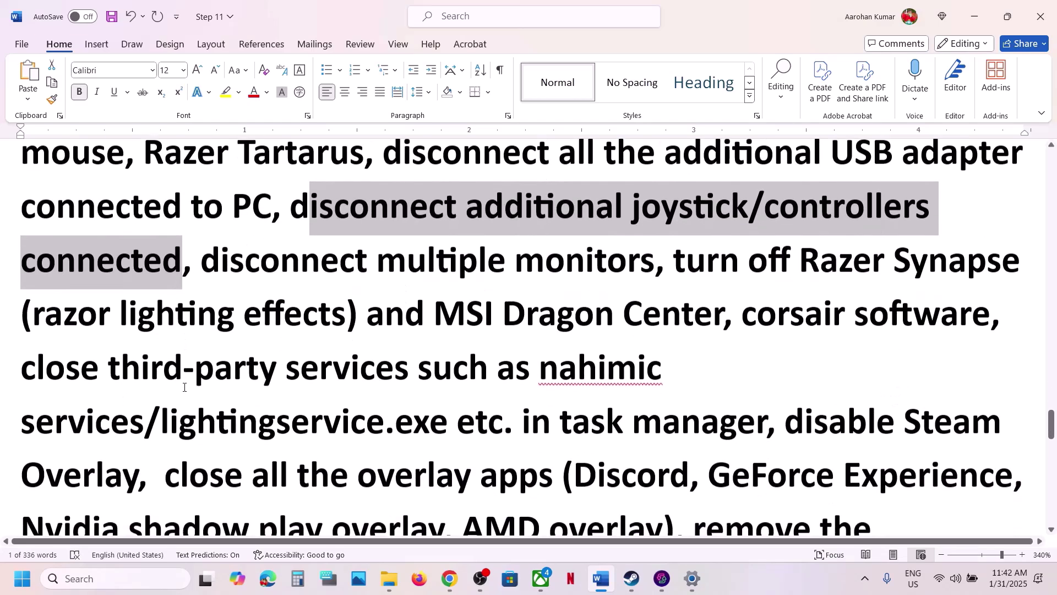
pyautogui.moveTo(212, 261); pyautogui.dragTo(738, 407)
pyautogui.scroll(-3, 738, 407)
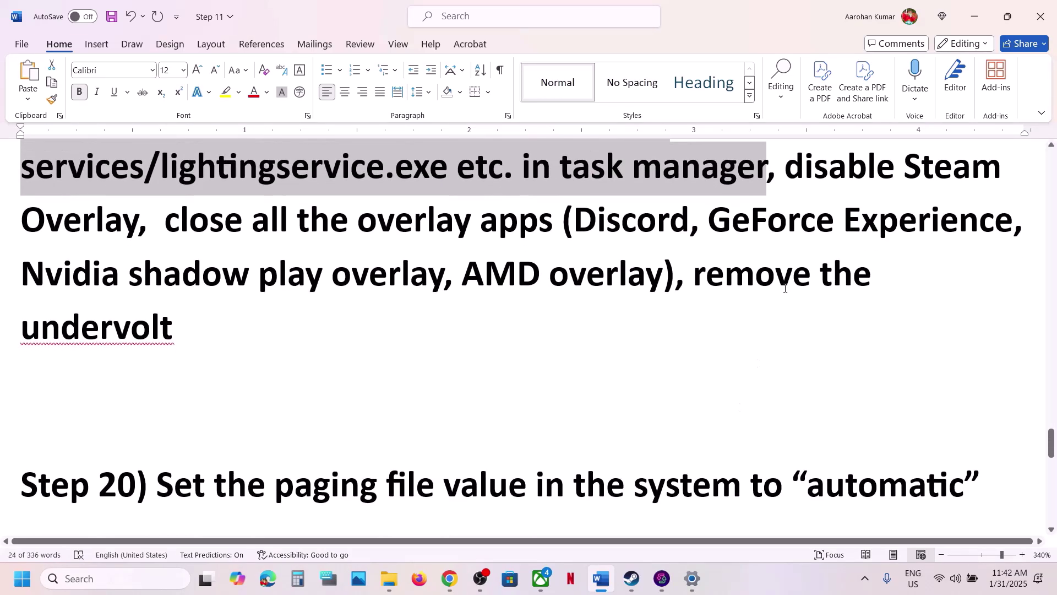
pyautogui.scroll(3, 786, 292)
pyautogui.scroll(-2, 785, 291)
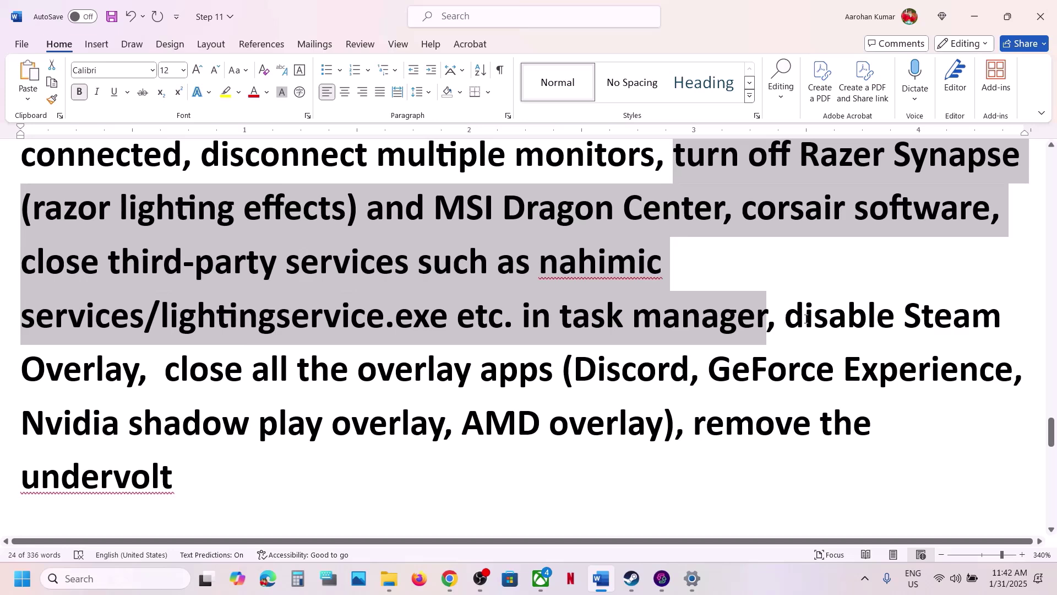
# Step: Highlight the Steam Overlay advice in the notes, switch to Steam, and disable the in-game Steam Overlay for Marvel's Spider-Man 2
pyautogui.moveTo(806, 318); pyautogui.dragTo(164, 370)
pyautogui.click(626, 577)
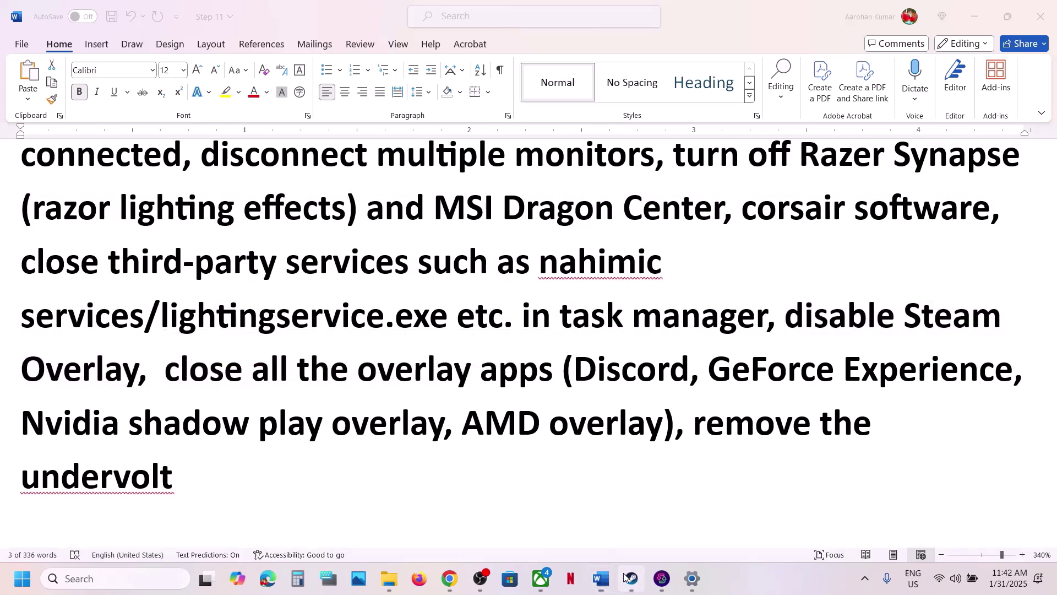
pyautogui.rightClick(136, 334)
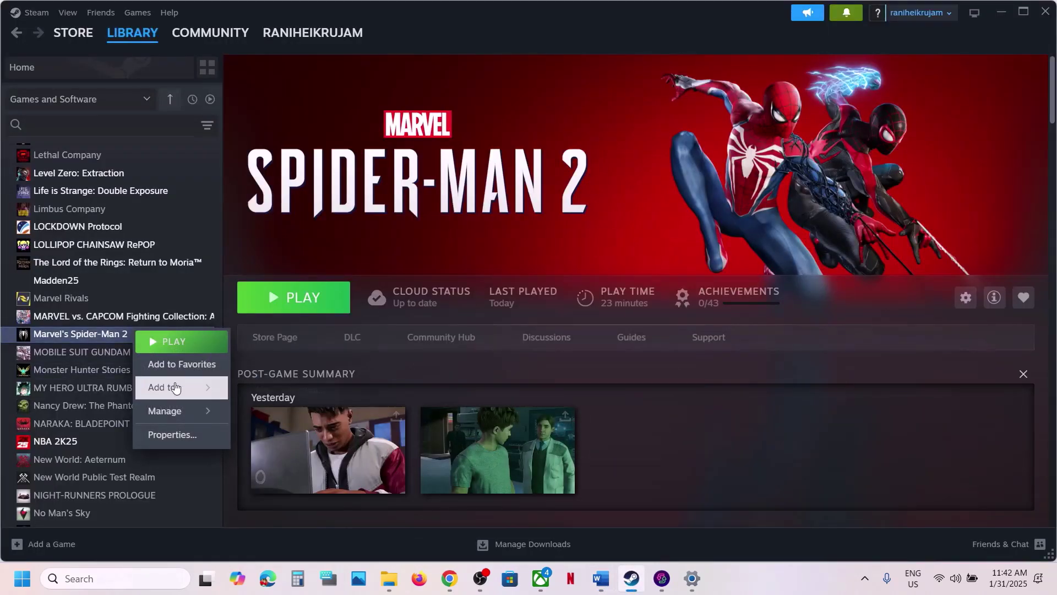
pyautogui.click(169, 435)
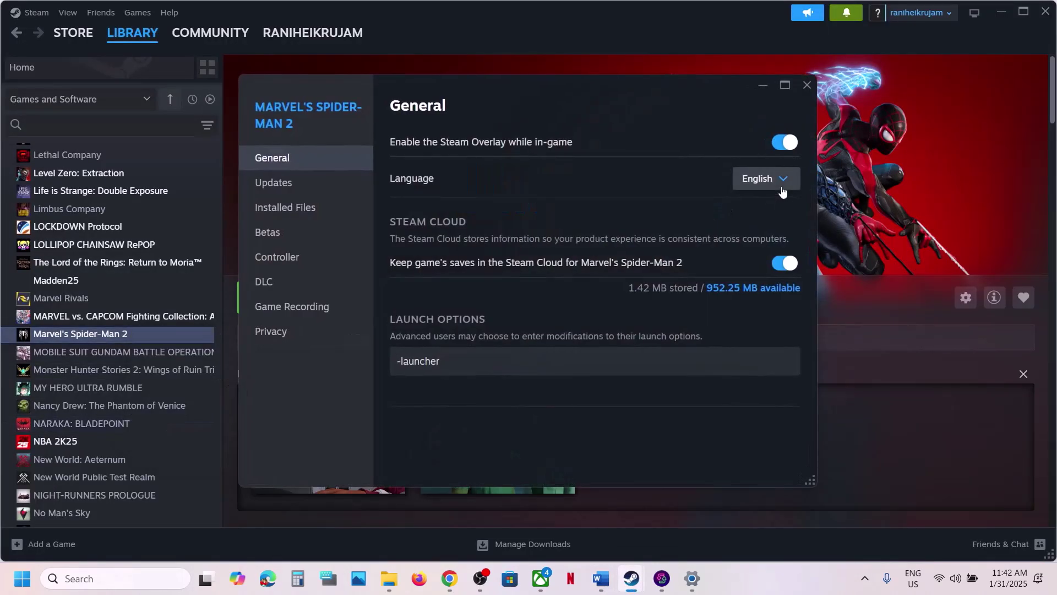
pyautogui.click(772, 141)
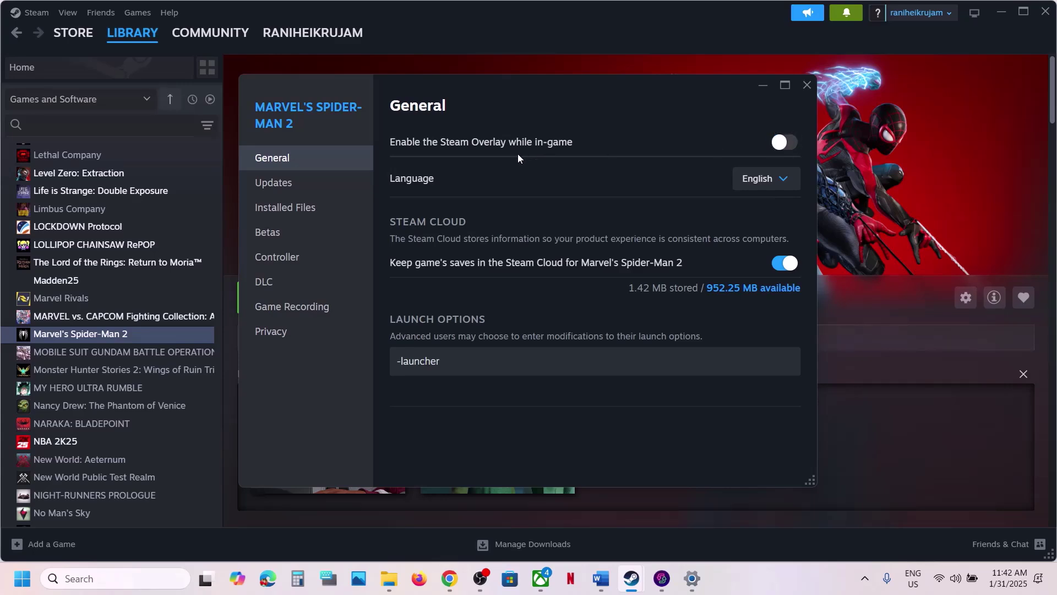
pyautogui.click(807, 86)
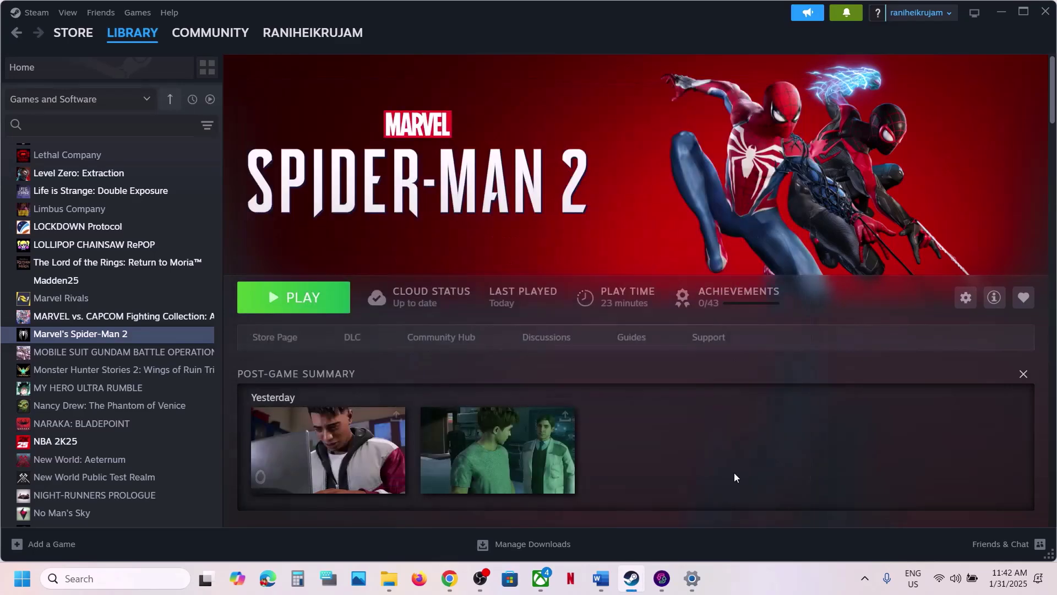
# Step: Return to the Word notes and highlight the Step 19 advice on closing overlay apps and removing the undervolt
pyautogui.click(608, 583)
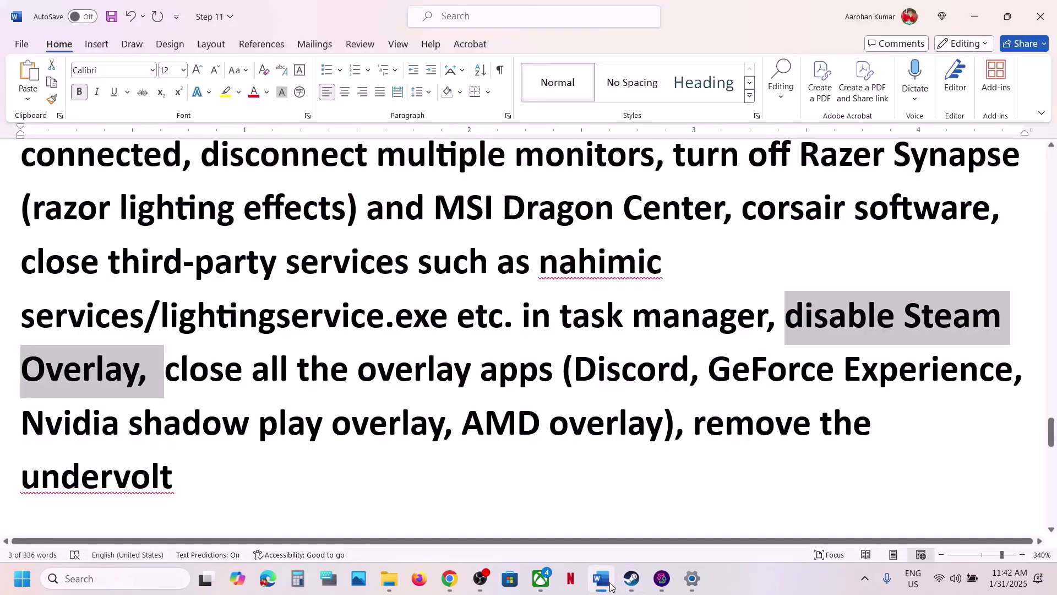
pyautogui.click(217, 378)
pyautogui.moveTo(165, 375); pyautogui.dragTo(946, 379)
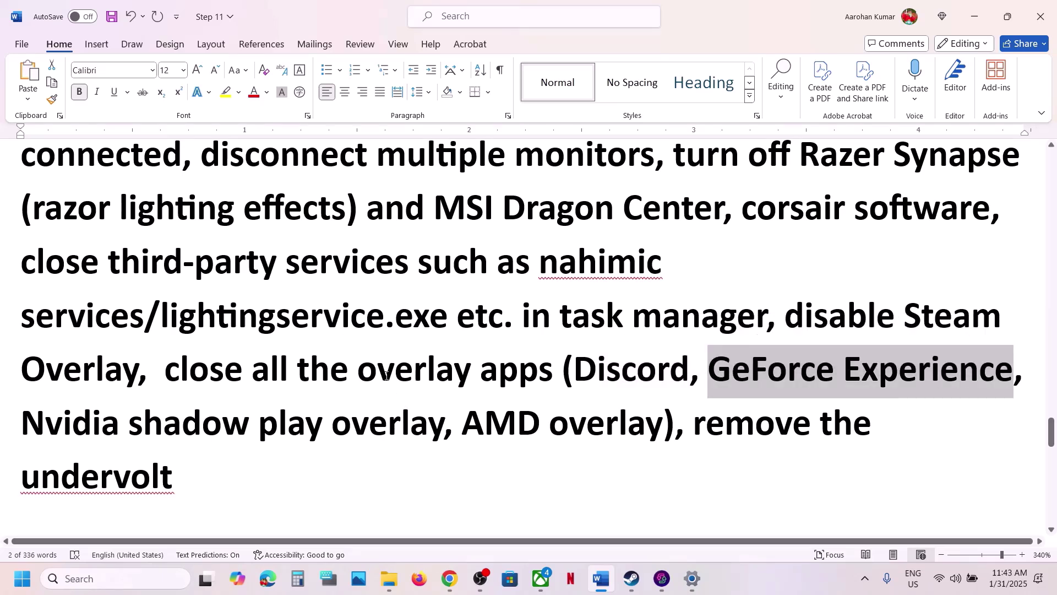
pyautogui.moveTo(168, 370); pyautogui.dragTo(272, 467)
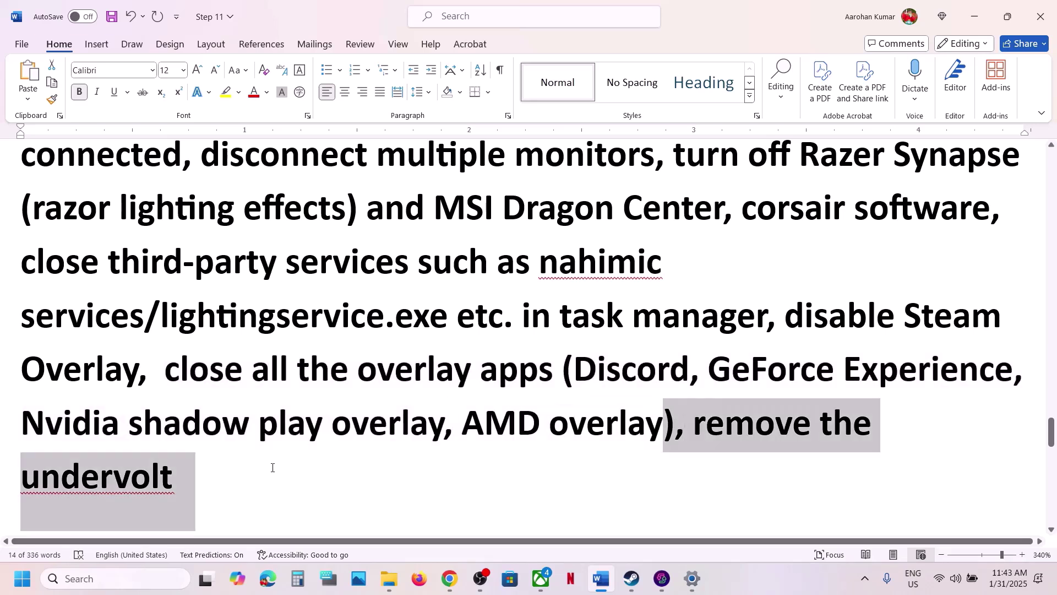
# Step: Append ", rename save game files" to the end of the Step 19 text after "undervolt"
pyautogui.click(197, 472)
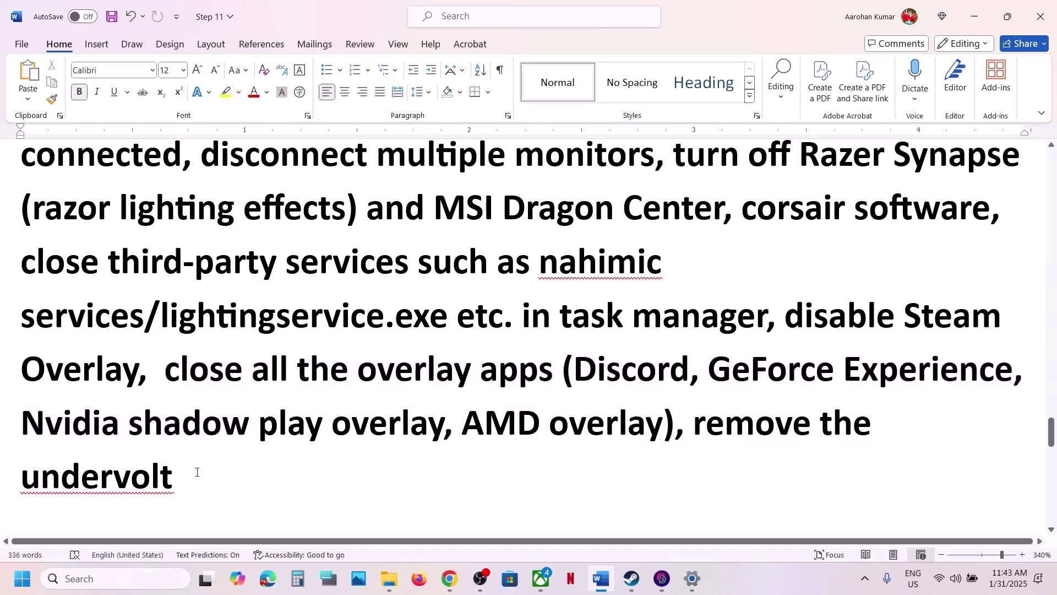
pyautogui.write(', rename')
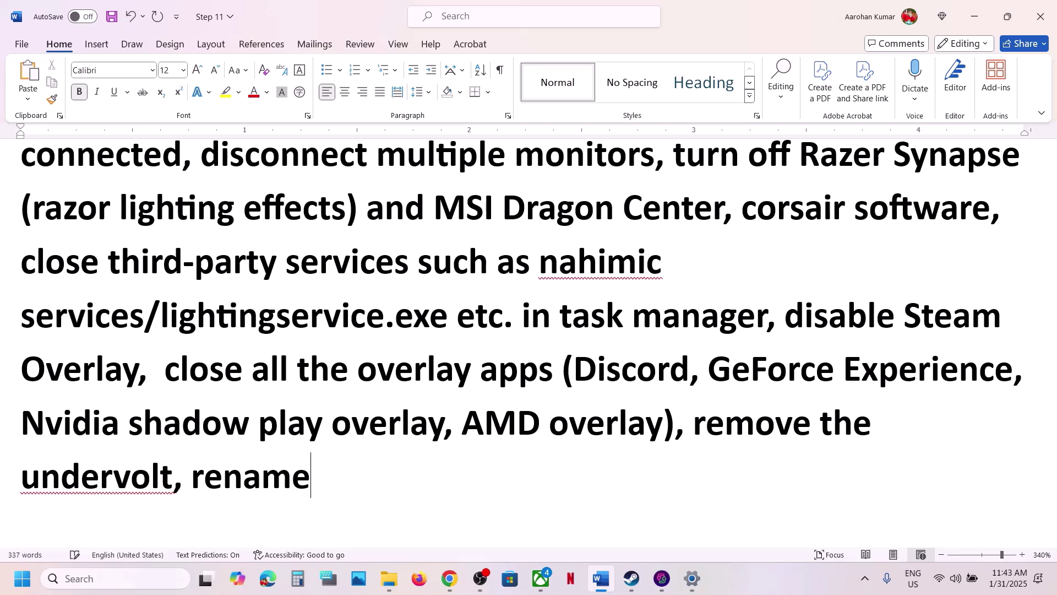
pyautogui.write(' save ')
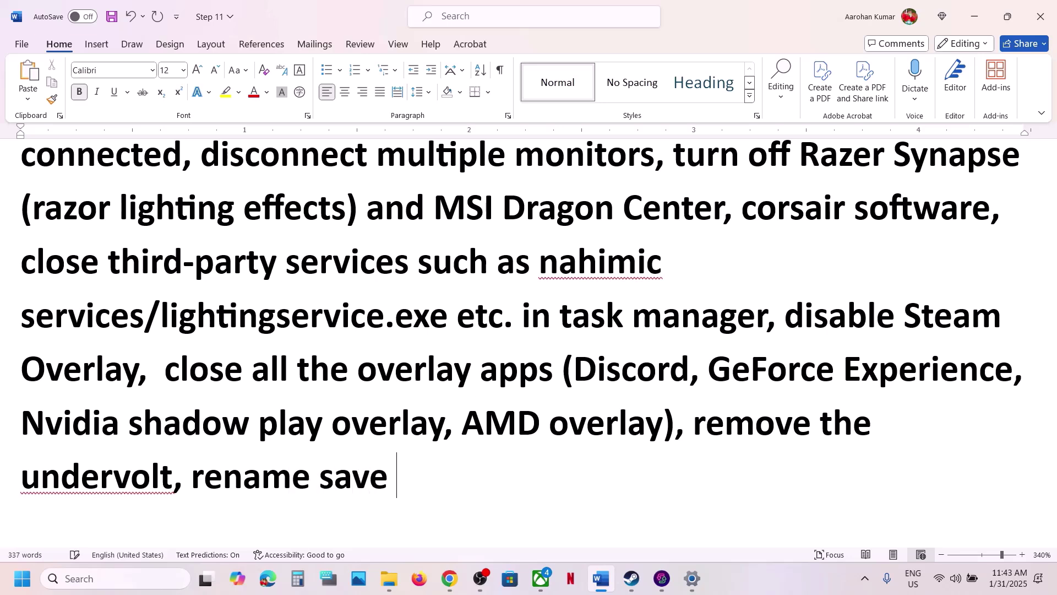
pyautogui.write('game f')
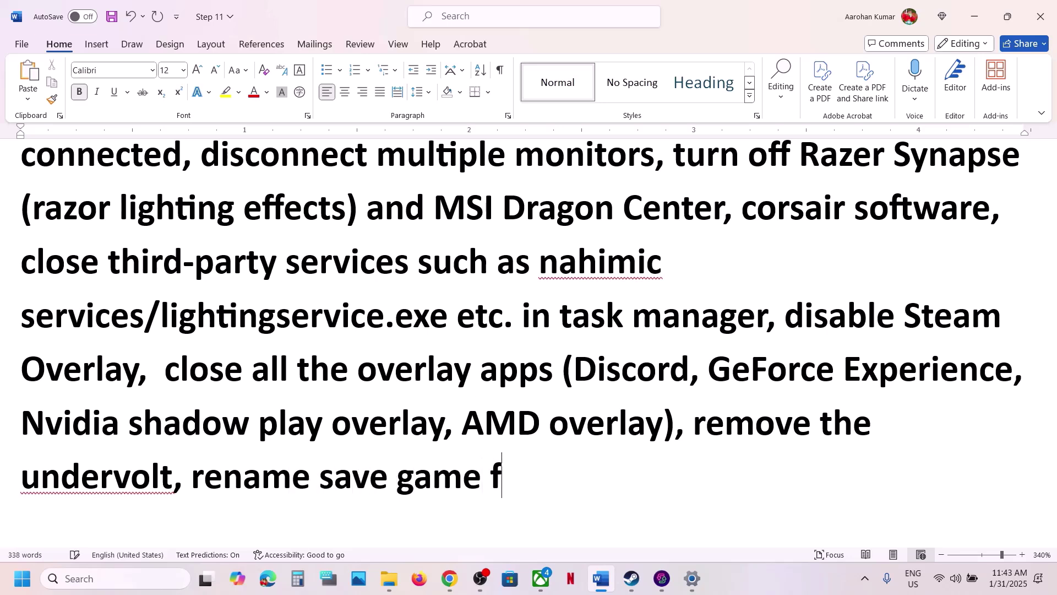
pyautogui.write('iles')
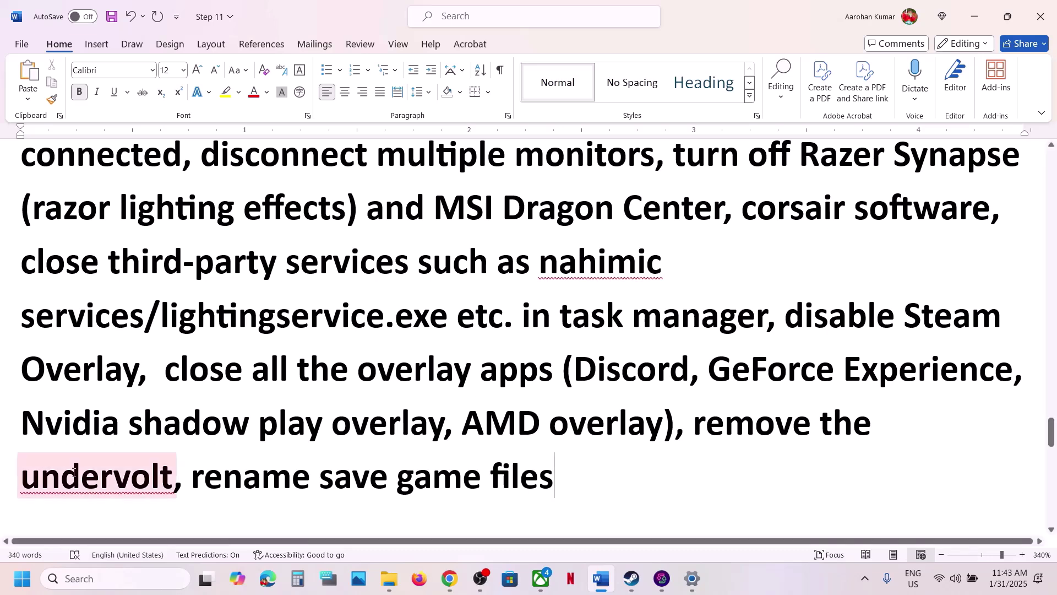
# Step: Insert "/delete" after "rename" in the save game files advice of Step 19
pyautogui.write('/delte')
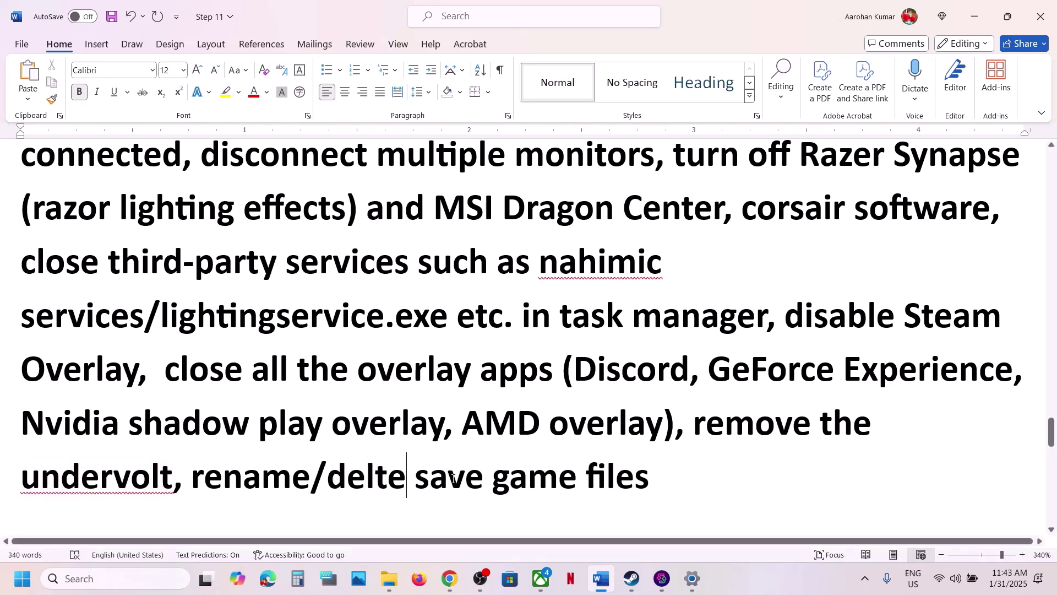
pyautogui.click(374, 471)
pyautogui.write('e')
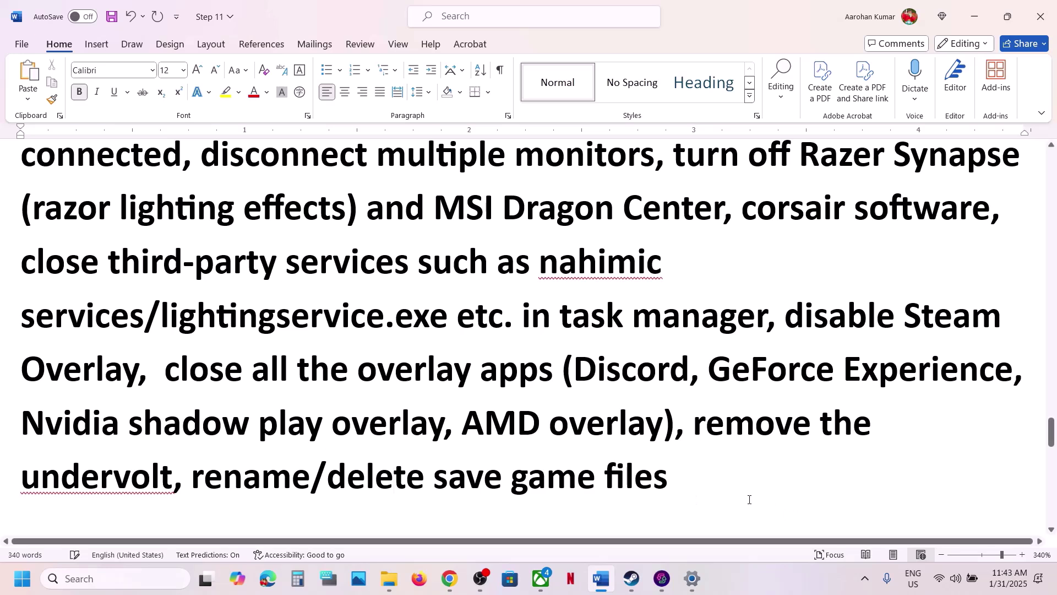
# Step: Append "(the game progress will be lost)" after "save game files" at the end of Step 19
pyautogui.click(711, 477)
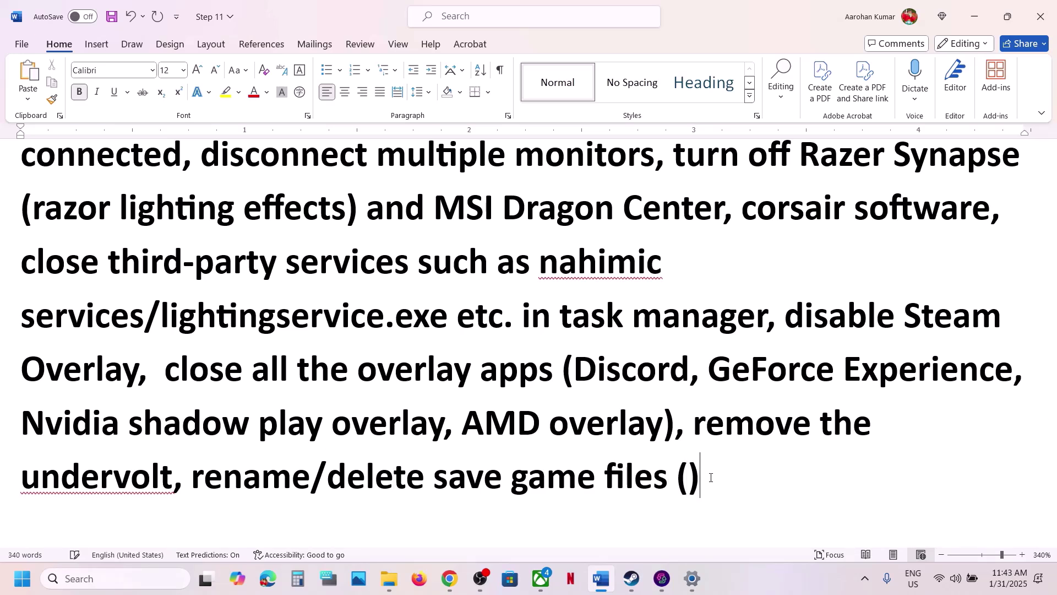
pyautogui.write('(All')
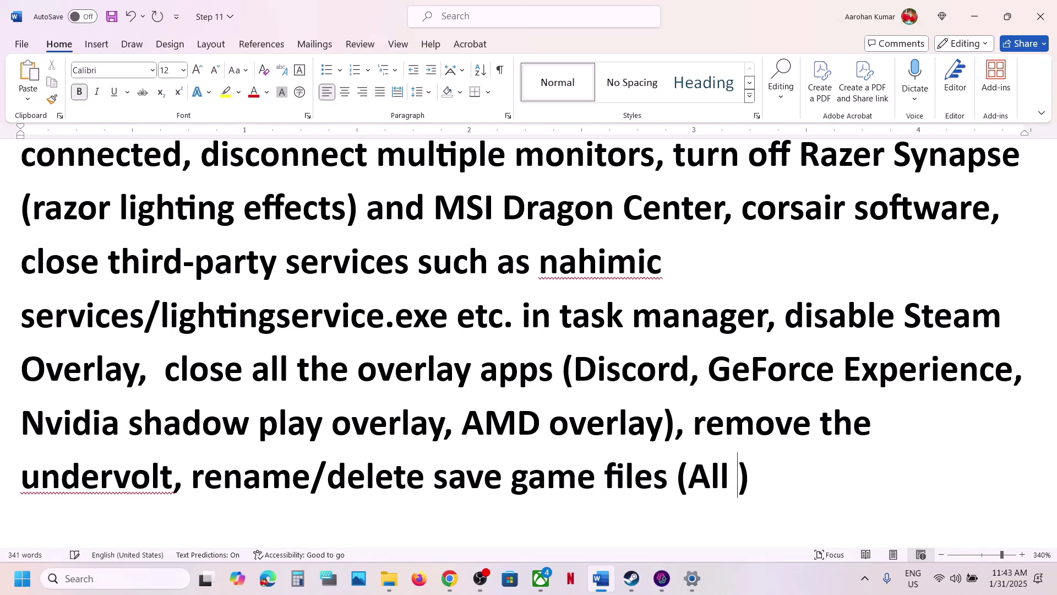
pyautogui.press('BackSpace')
pyautogui.press('BackSpace')
pyautogui.press('BackSpace')
pyautogui.press('BackSpace')
pyautogui.write('the ga')
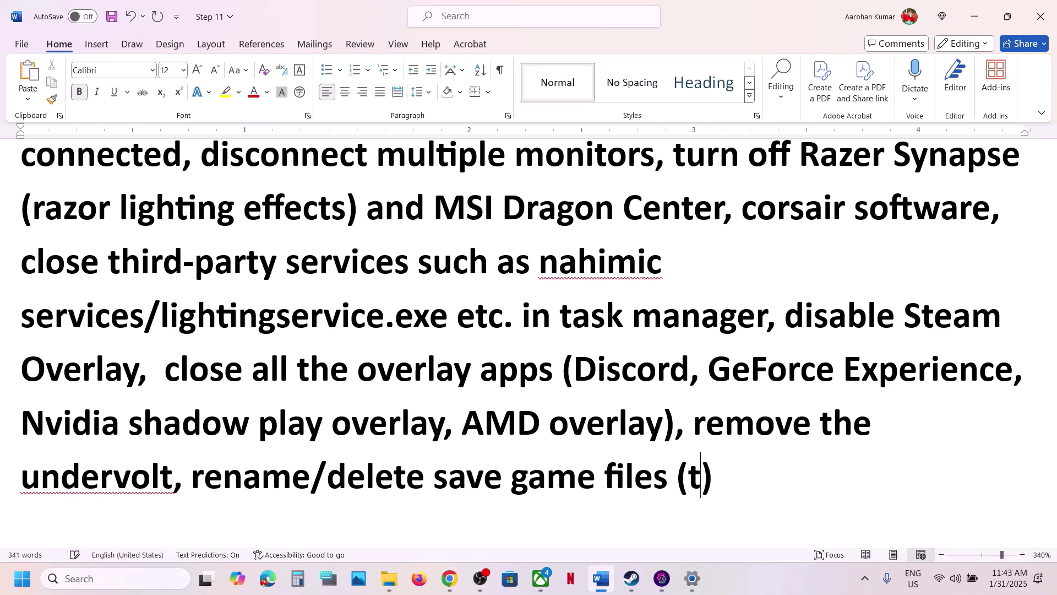
pyautogui.write('me ')
pyautogui.write('progres')
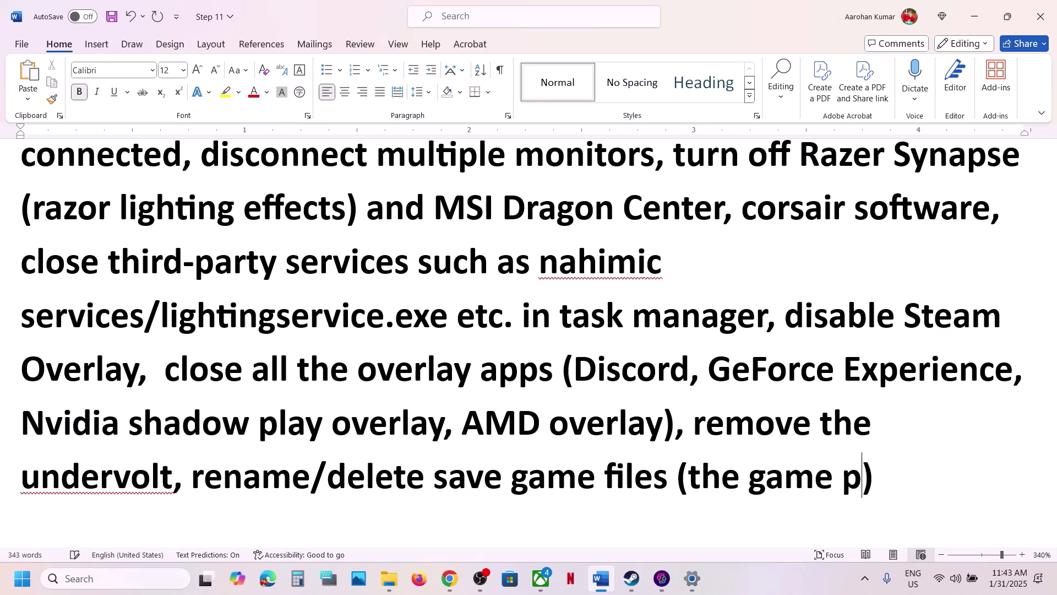
pyautogui.write('s will ')
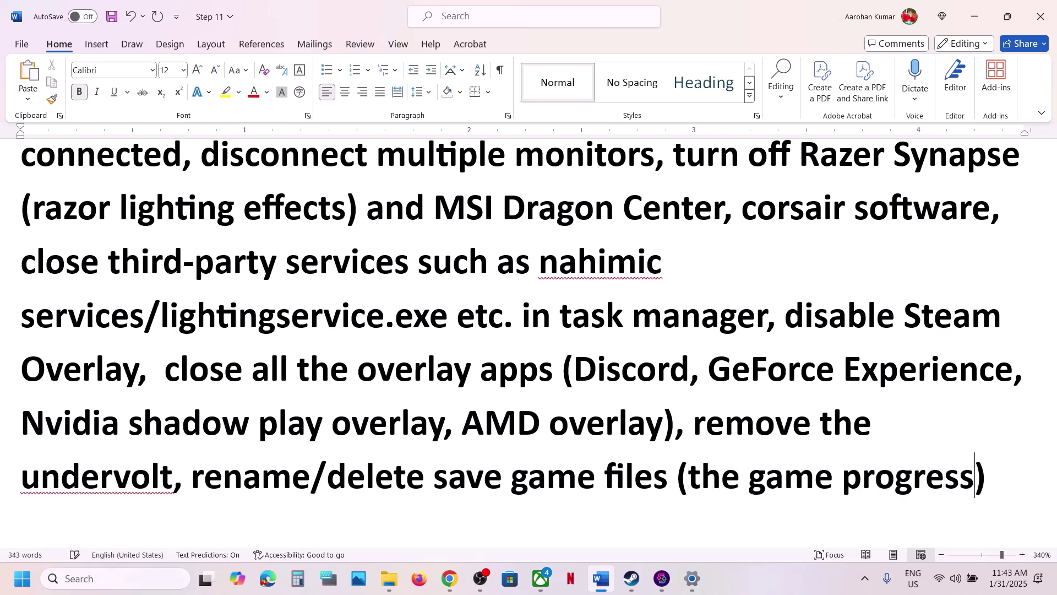
pyautogui.write('be lost')
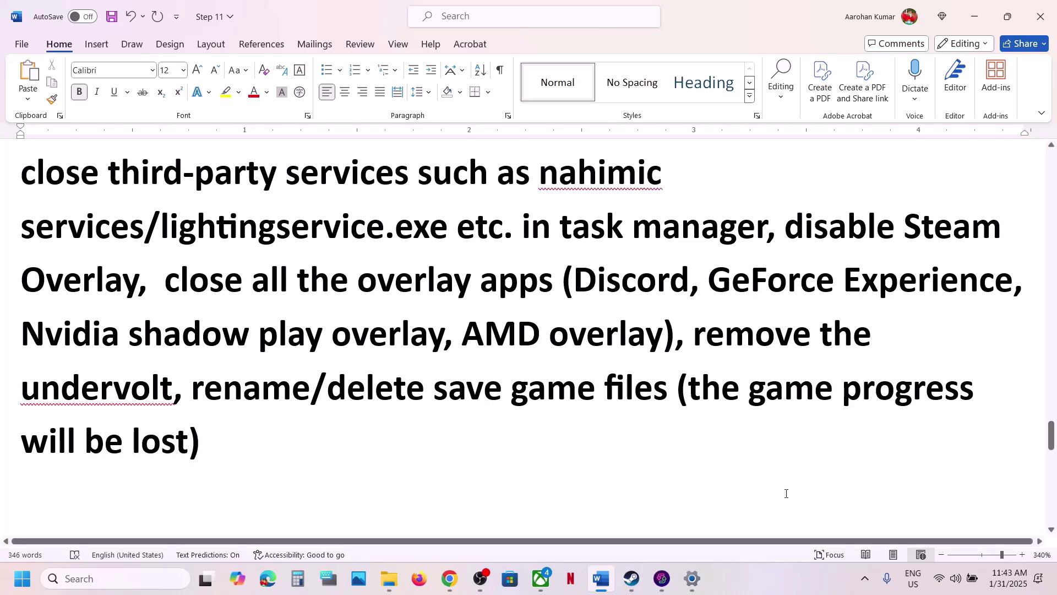
# Step: Switch to File Explorer and back up the Marvel's Spider-Man 2 folder from Documents by copying it to the desktop
pyautogui.click(388, 579)
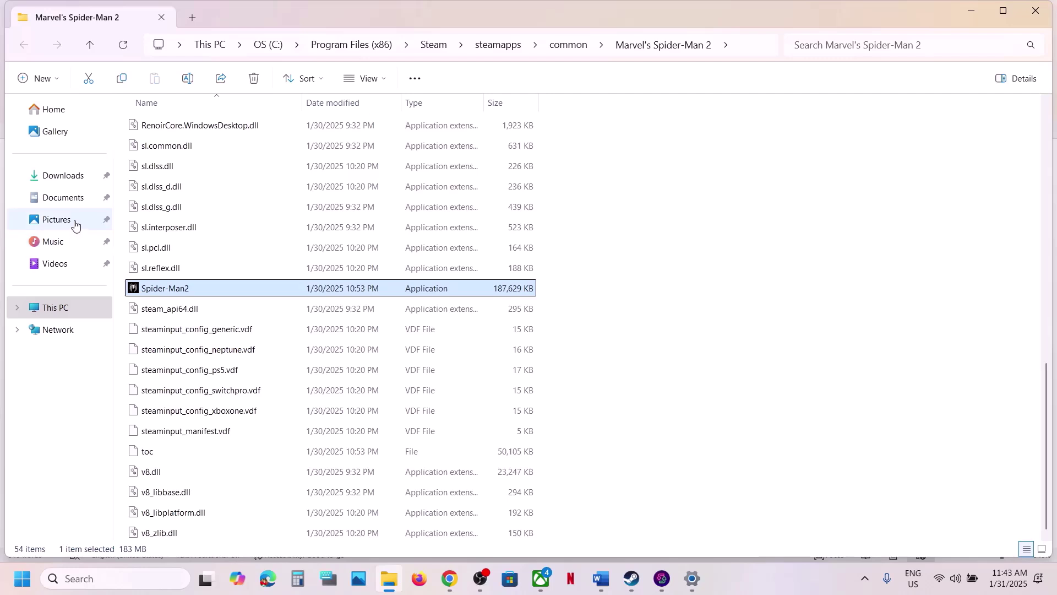
pyautogui.click(68, 203)
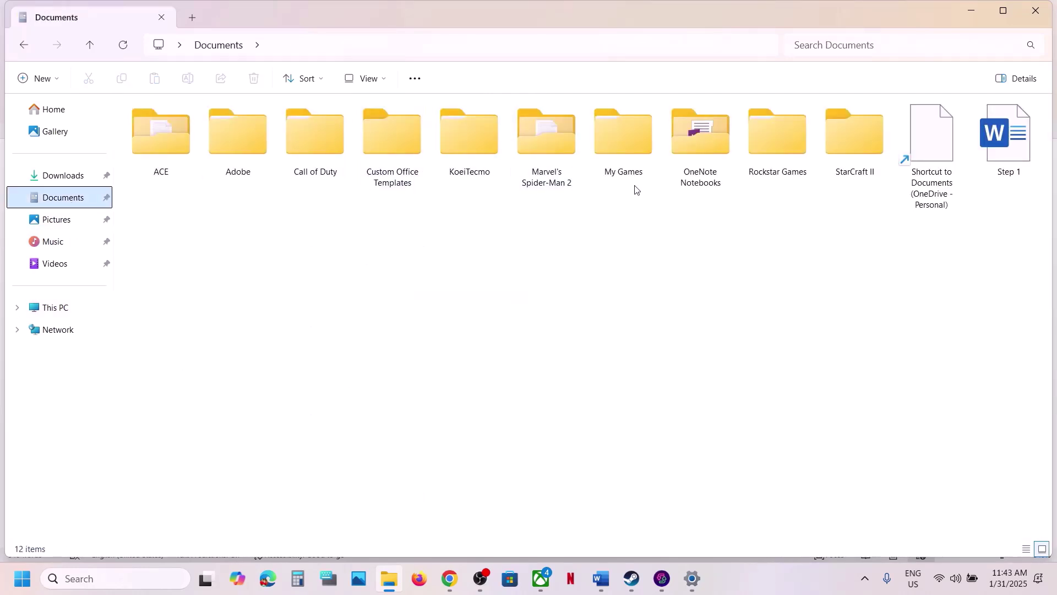
pyautogui.click(544, 174)
pyautogui.rightClick(544, 174)
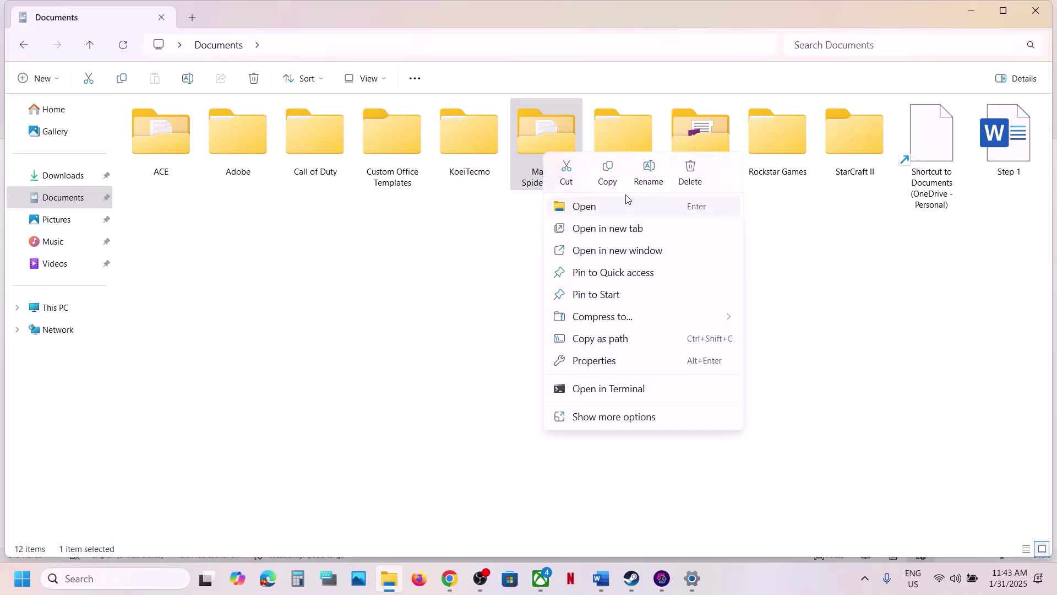
pyautogui.click(611, 178)
pyautogui.press('super+d')
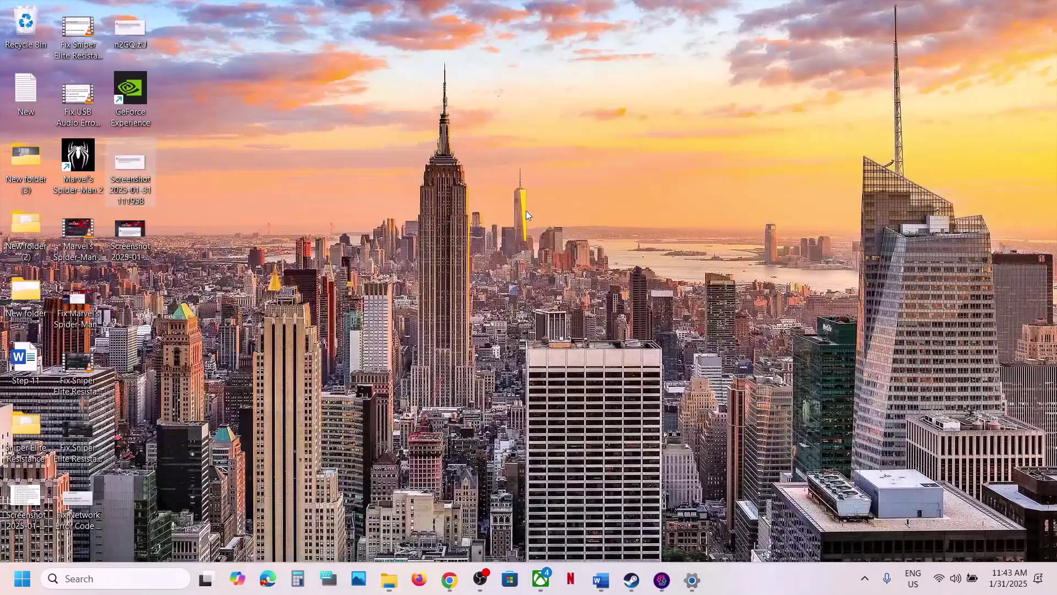
pyautogui.hotkey('ctrl', 'v')
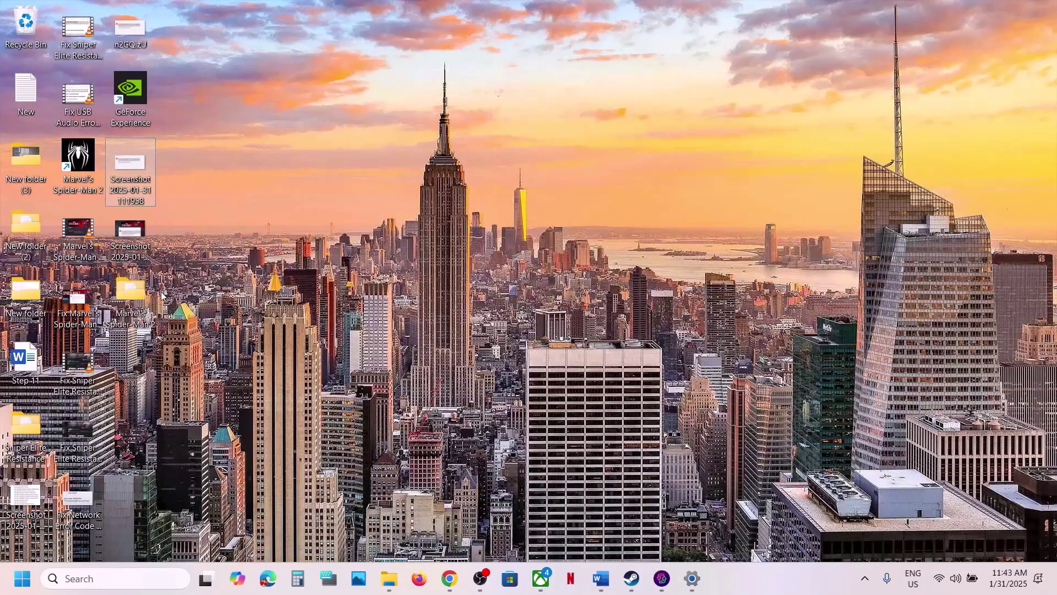
# Step: Rename the Marvel's Spider-Man 2 folder in Documents to "Marvel's Spider-Man 2.old"
pyautogui.click(389, 578)
pyautogui.rightClick(549, 178)
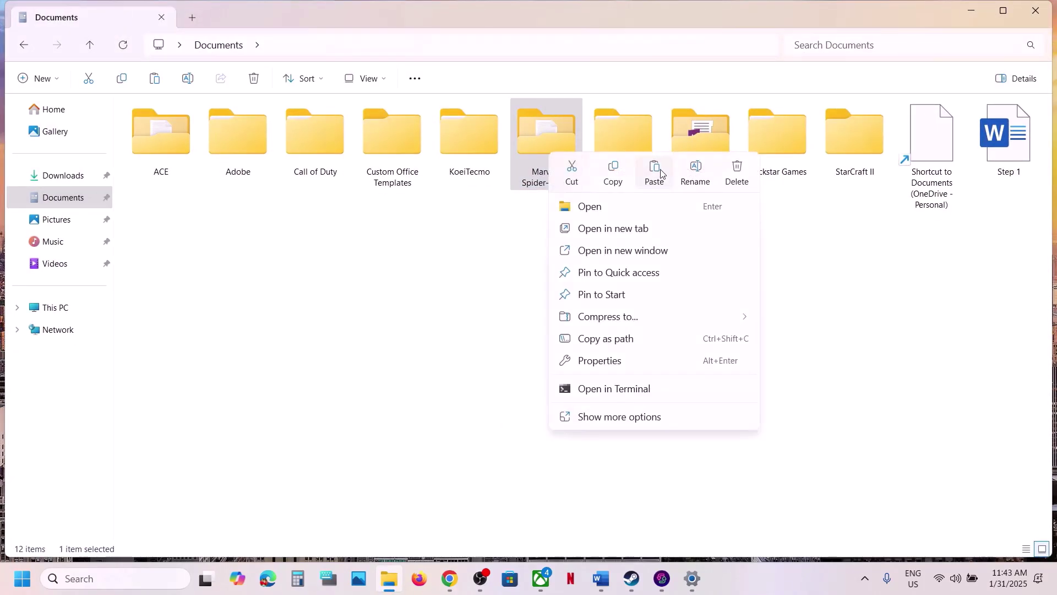
pyautogui.click(696, 171)
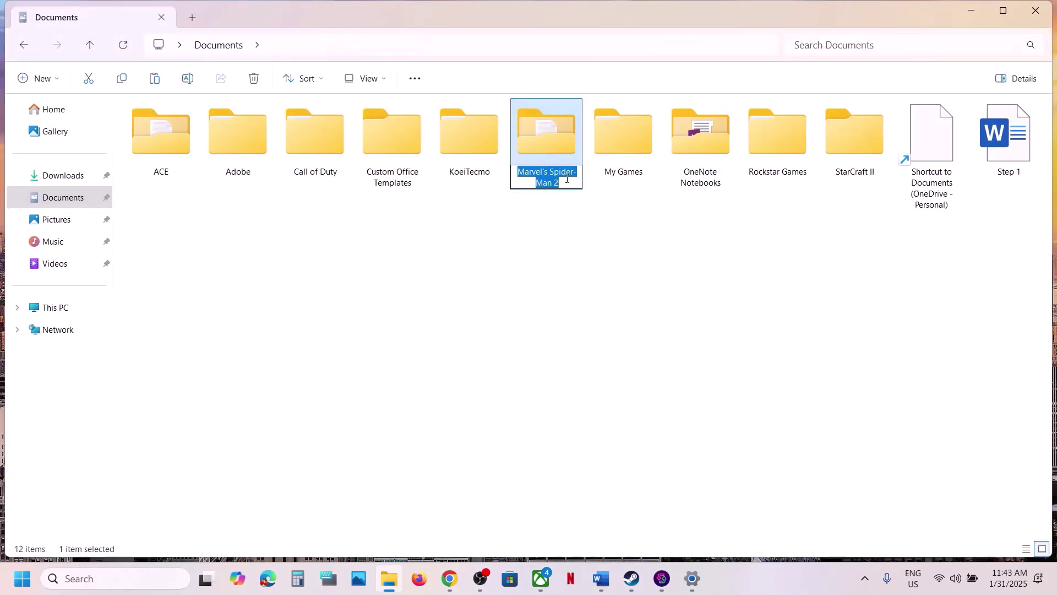
pyautogui.click(568, 179)
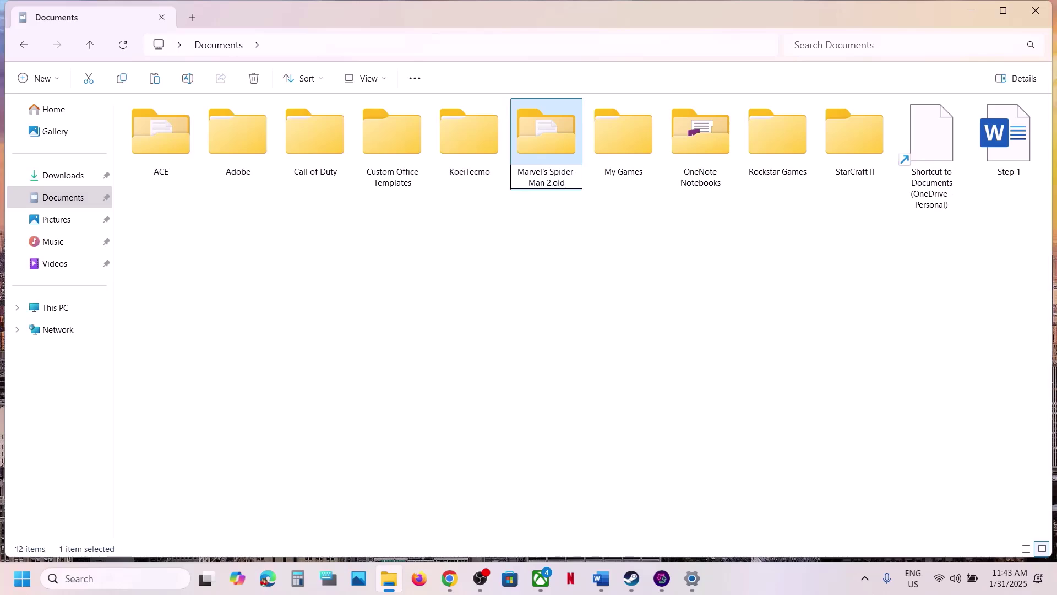
pyautogui.click(548, 224)
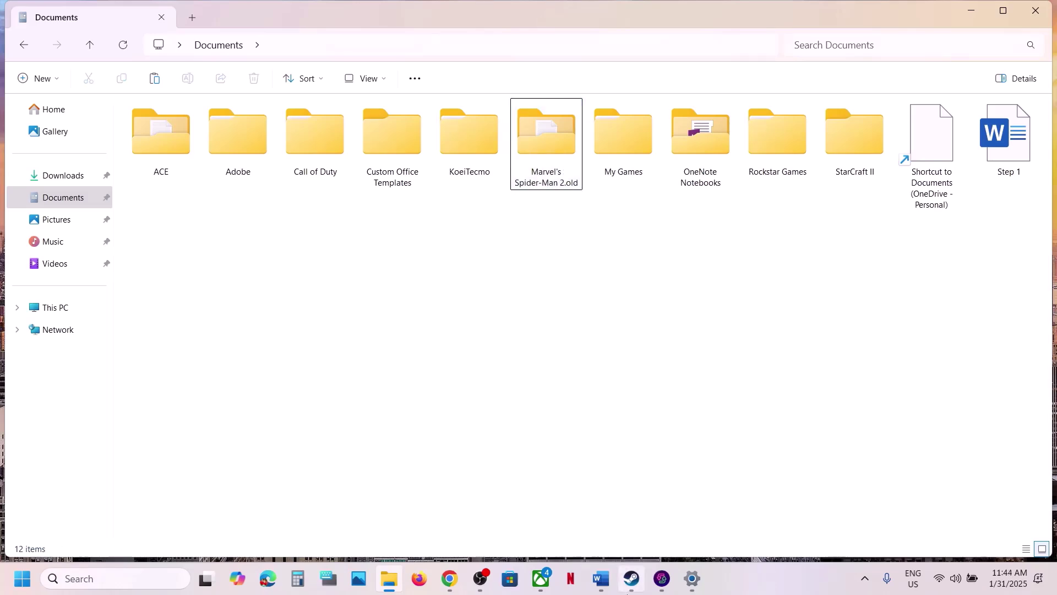
# Step: Switch to Steam and view the Marvel's Spider-Man 2 library page
pyautogui.click(624, 590)
pyautogui.click(624, 590)
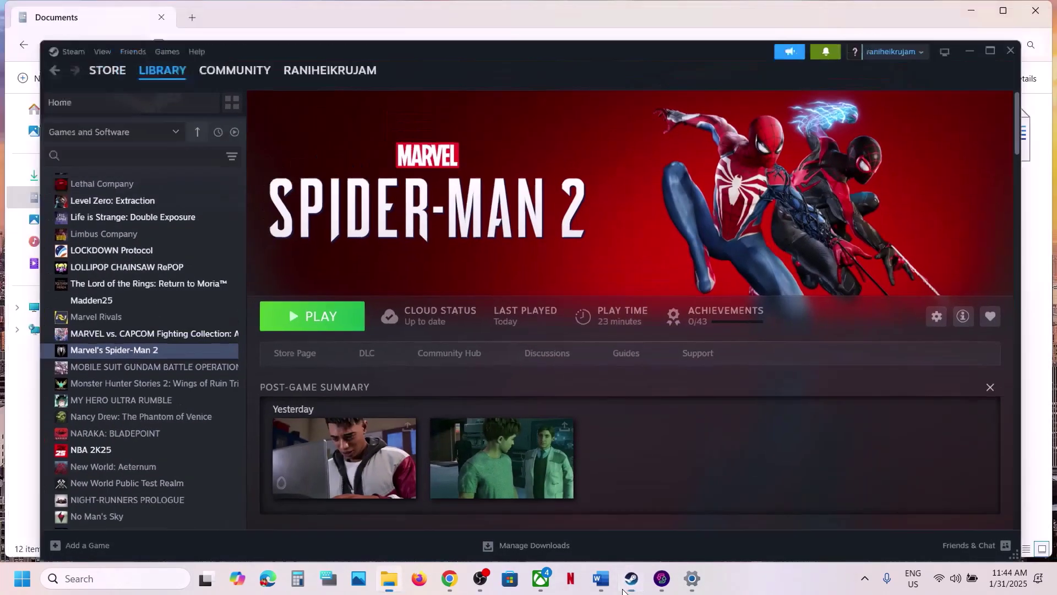
pyautogui.rightClick(560, 176)
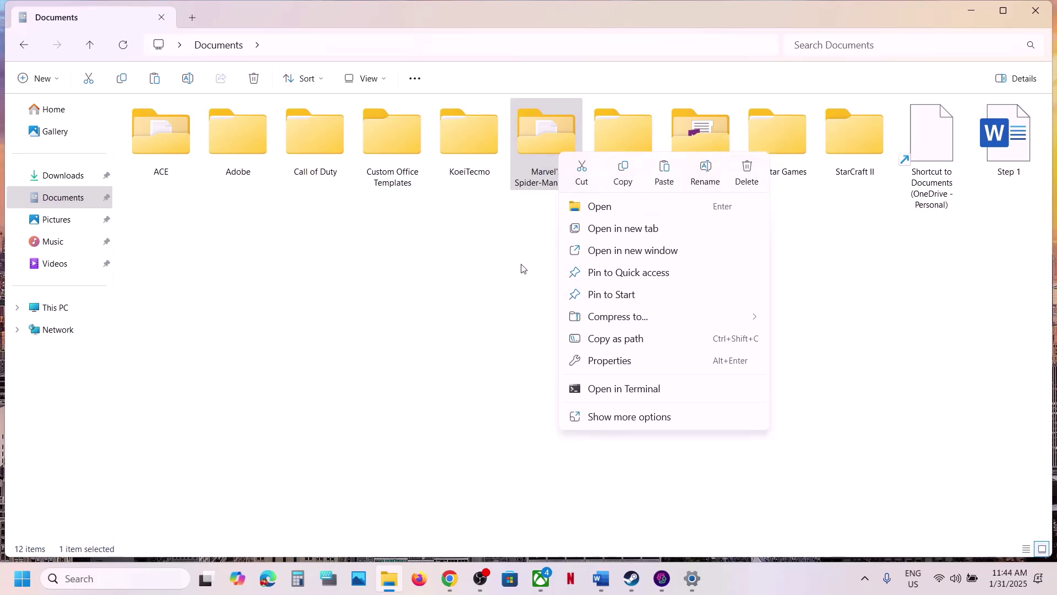
pyautogui.press('Escape')
pyautogui.moveTo(521, 270); pyautogui.dragTo(528, 325)
pyautogui.hotkey('alt', 'Tab')
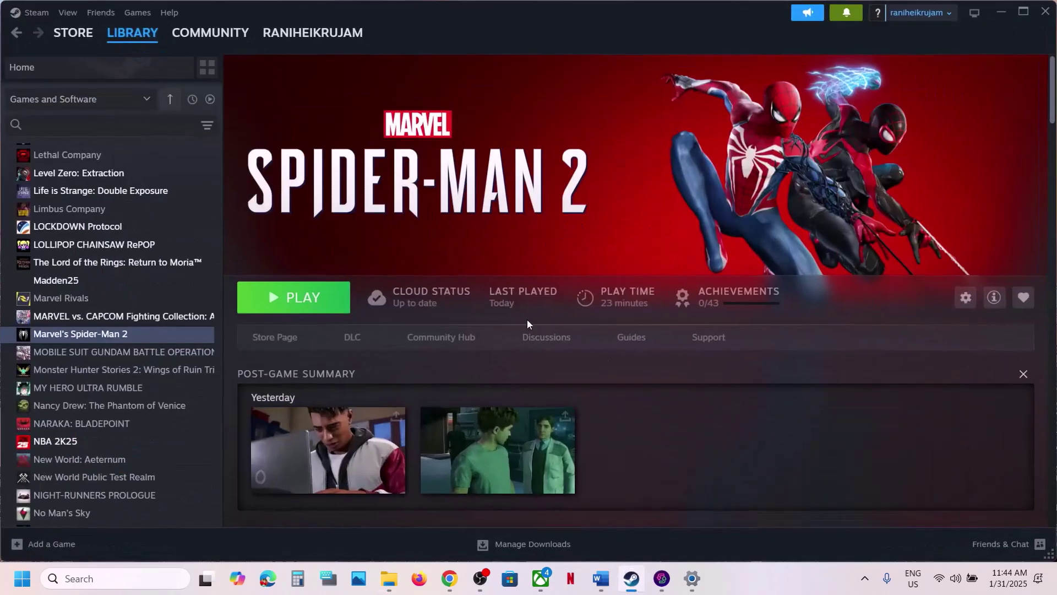
# Step: Return to the Word notes and highlight the Step 20 advice on setting the paging file value to automatic
pyautogui.click(601, 578)
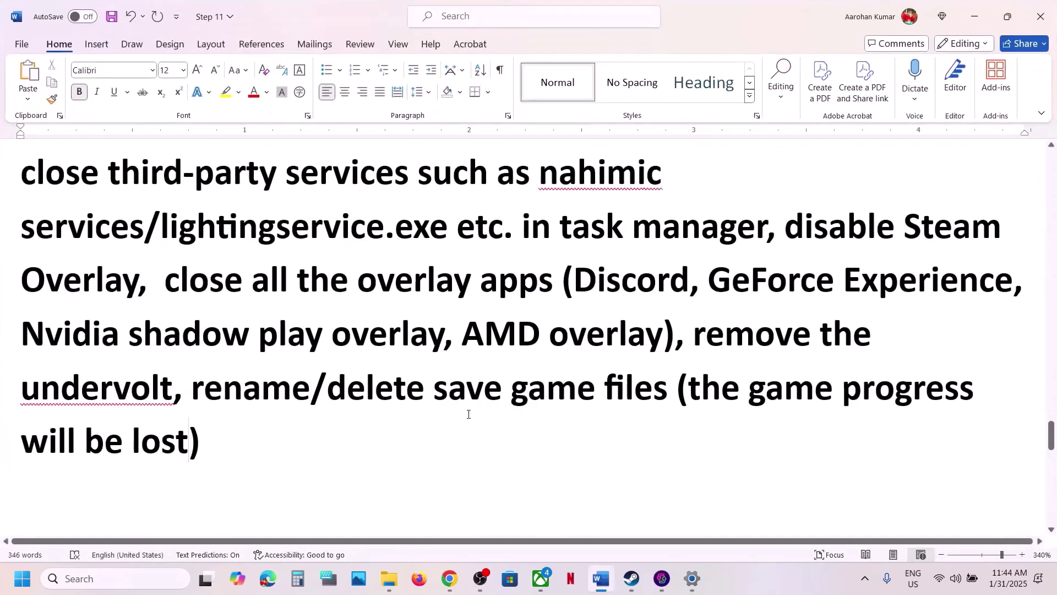
pyautogui.scroll(-3, 469, 414)
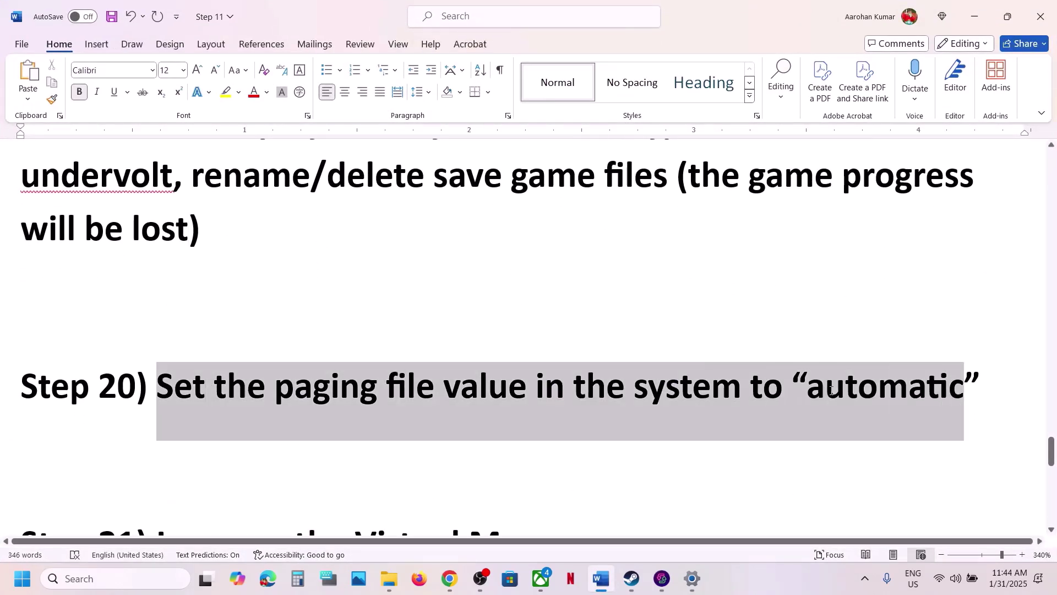
pyautogui.moveTo(204, 387); pyautogui.dragTo(962, 390)
# Step: Copy "View Advanced system settings" from the Step 21 notes, search Windows for it, and open the matching control panel item
pyautogui.scroll(-3, 460, 401)
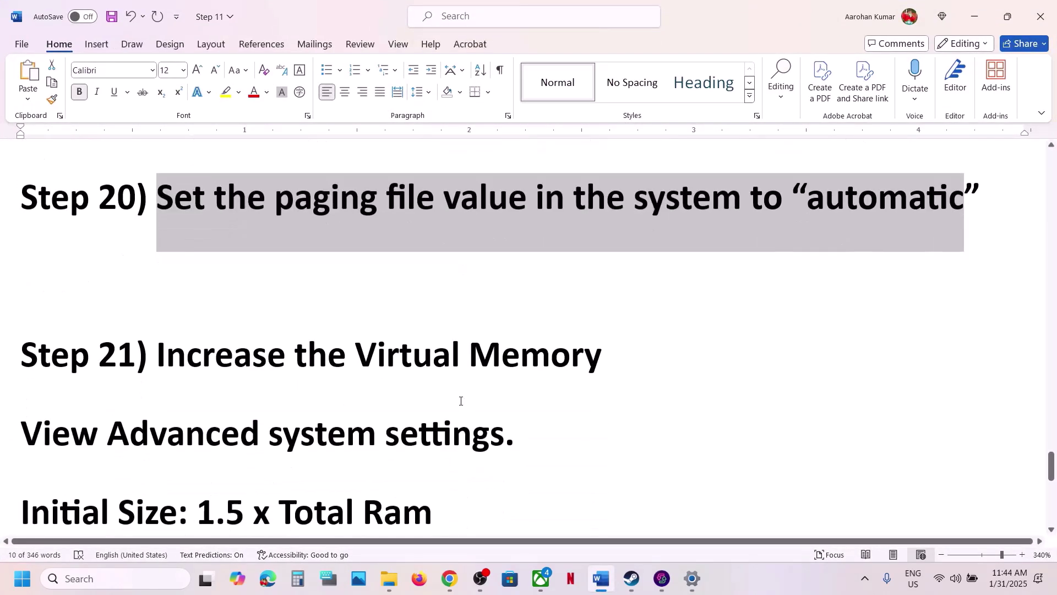
pyautogui.moveTo(505, 419); pyautogui.dragTo(72, 419)
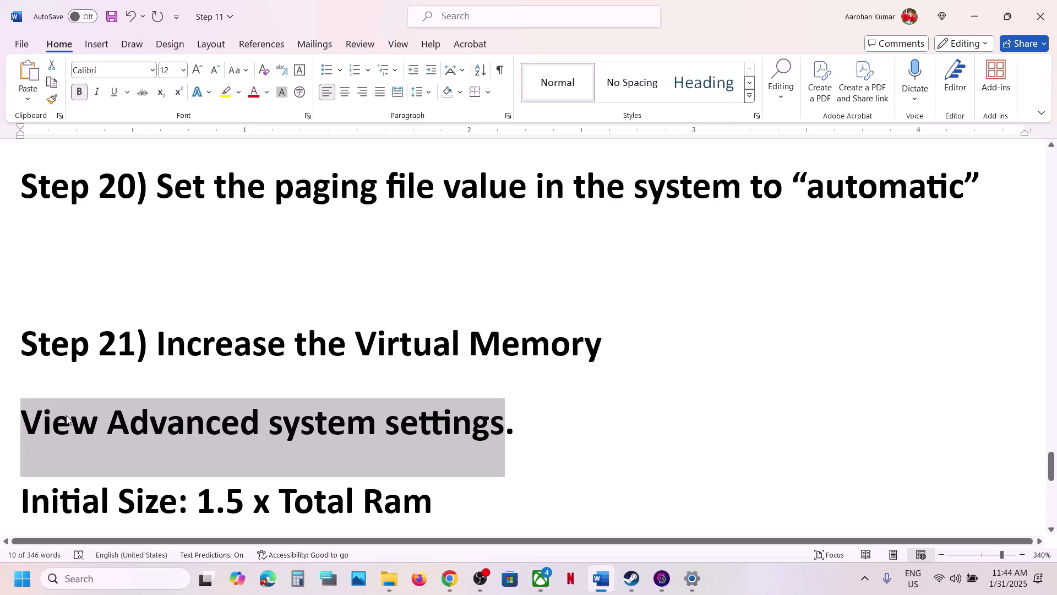
pyautogui.click(99, 577)
pyautogui.hotkey('ctrl', 'v')
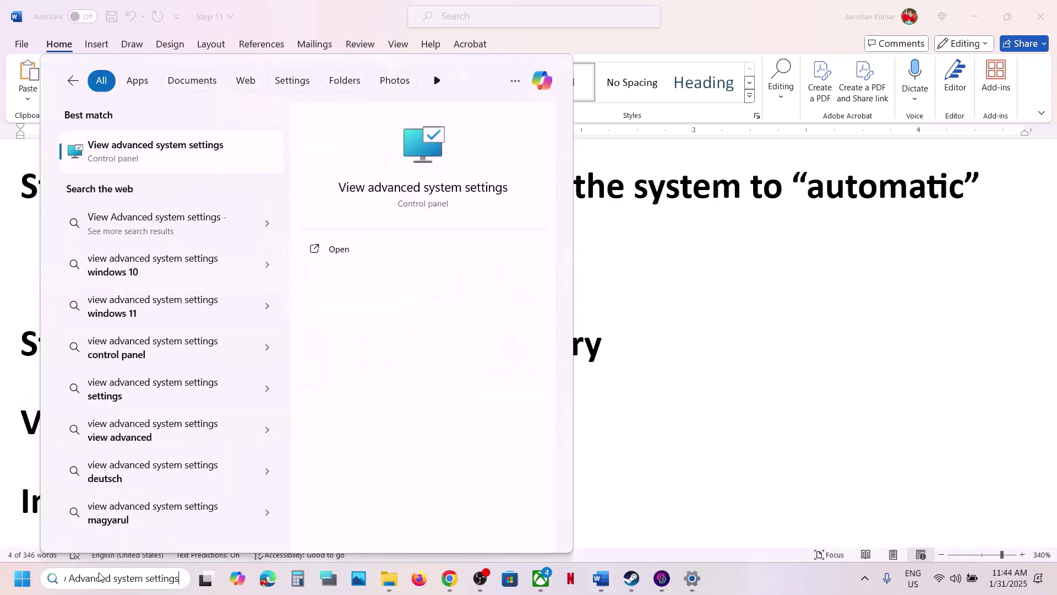
pyautogui.click(150, 152)
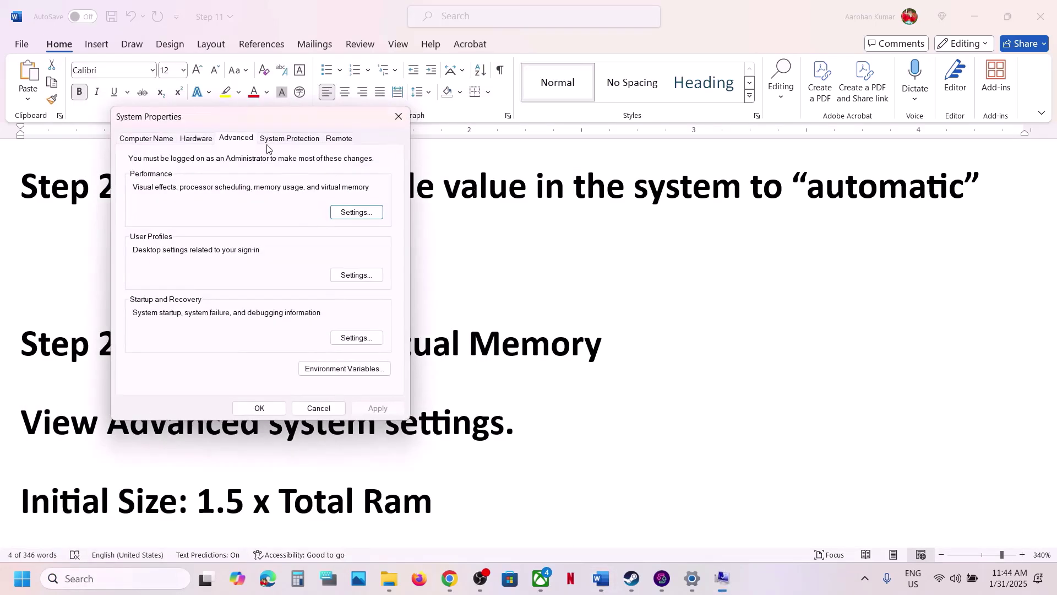
# Step: Open the virtual memory settings from the advanced performance options and enable automatic paging file size management for all drives
pyautogui.click(364, 215)
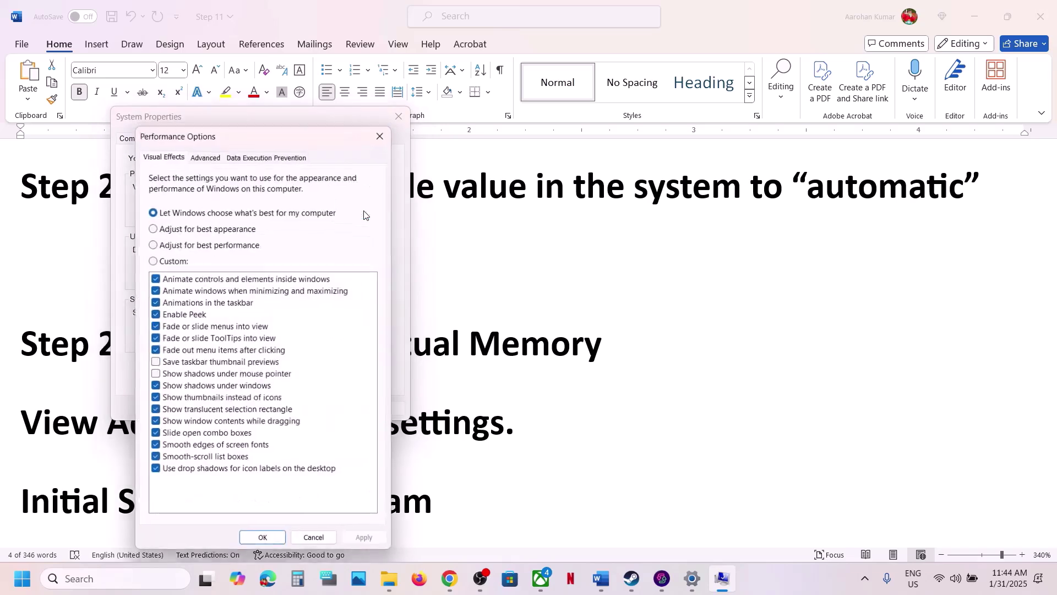
pyautogui.click(202, 156)
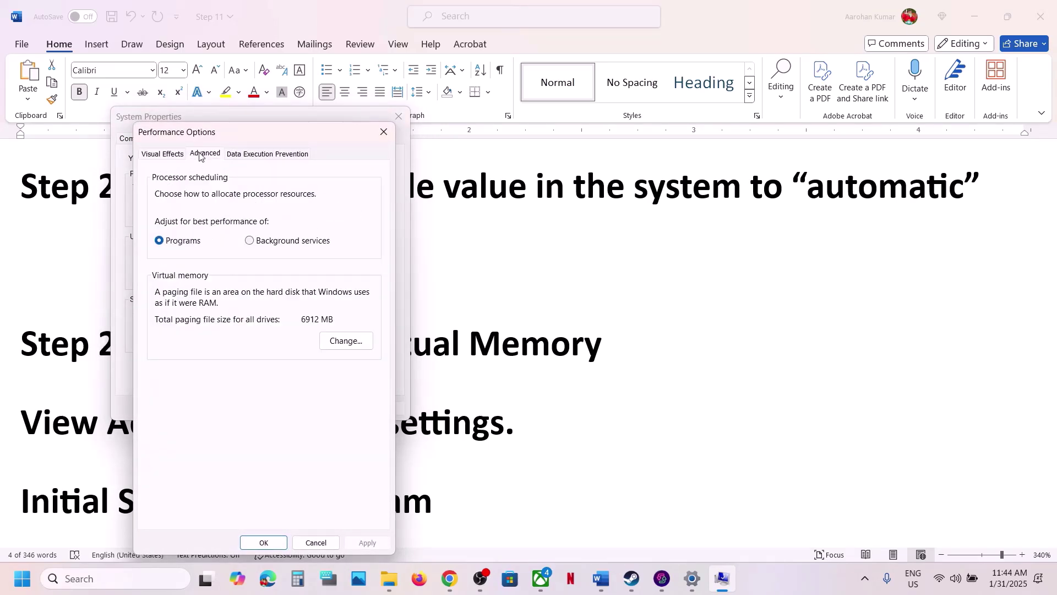
pyautogui.click(346, 342)
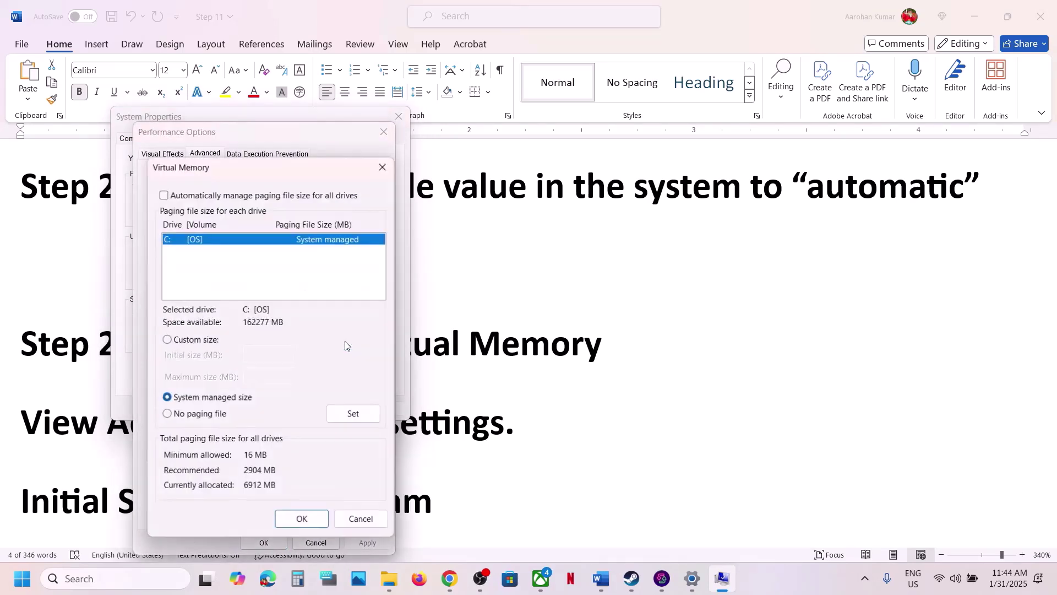
pyautogui.click(164, 195)
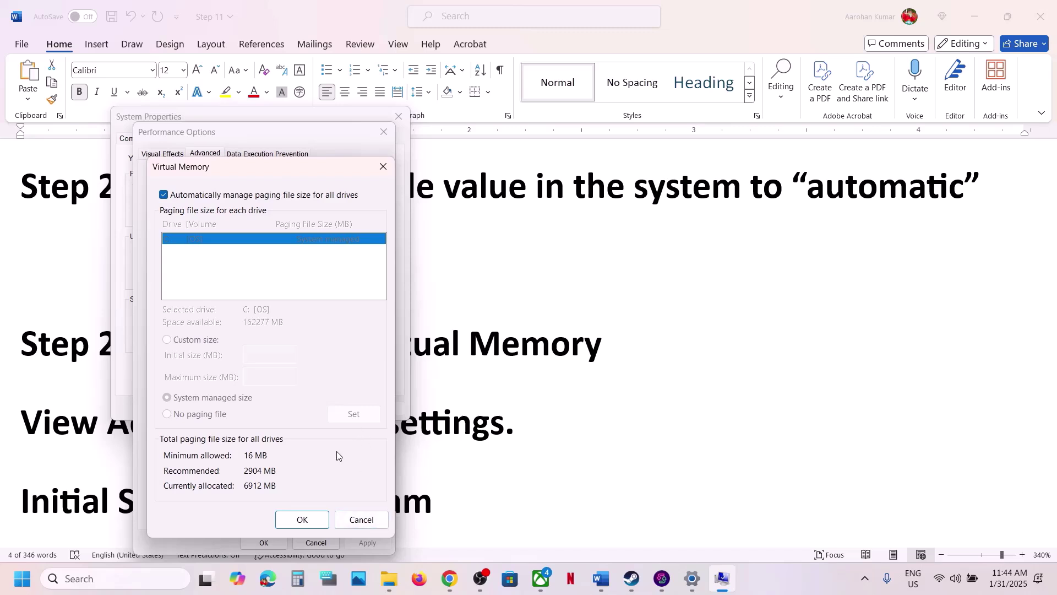
pyautogui.click(308, 517)
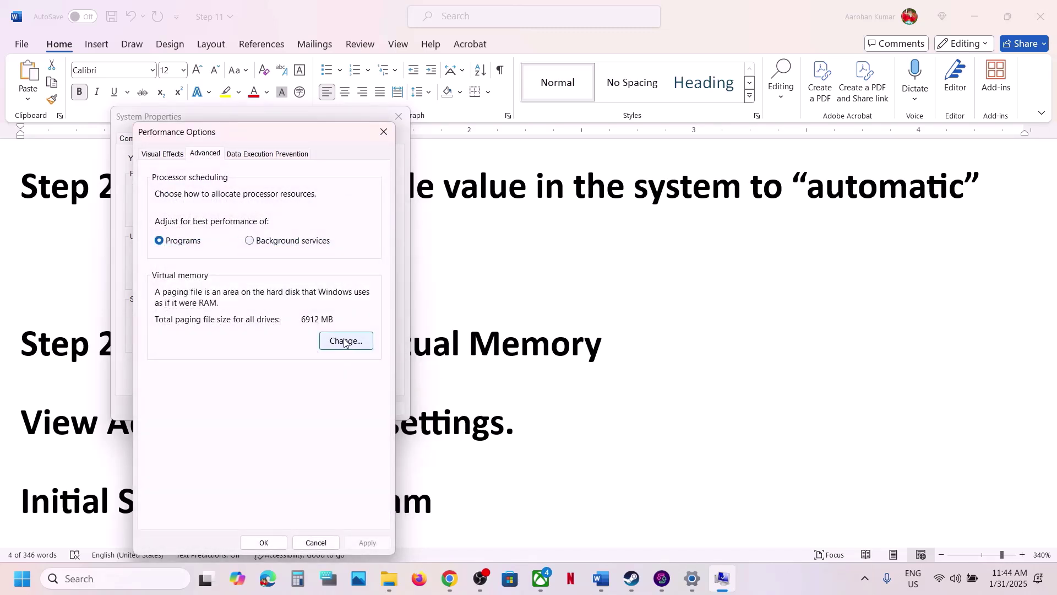
# Step: Reopen the virtual memory settings, turn off automatic paging file management, and set drive C: to system managed size
pyautogui.click(344, 342)
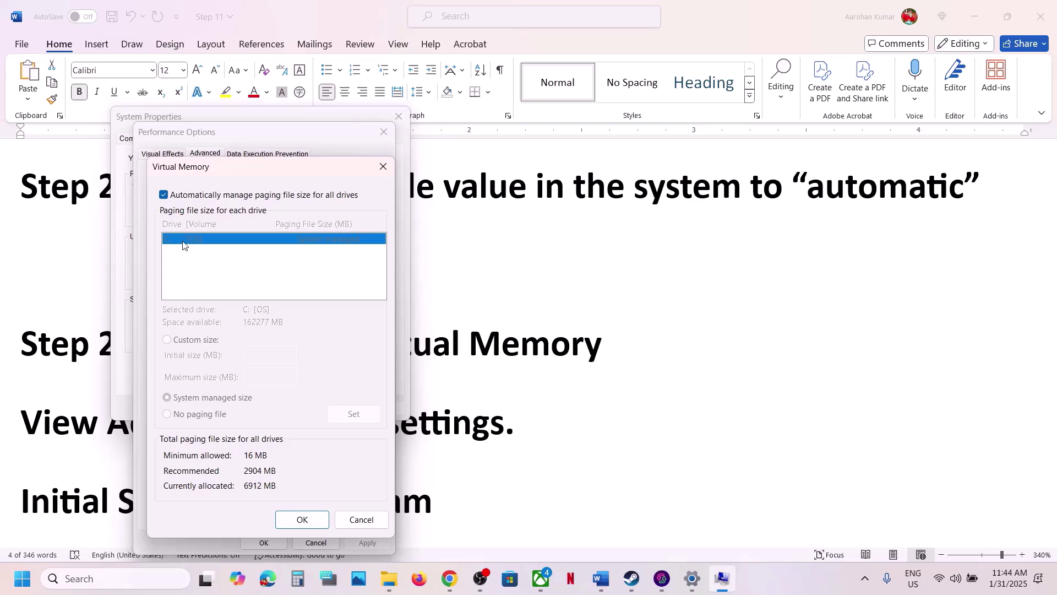
pyautogui.click(165, 196)
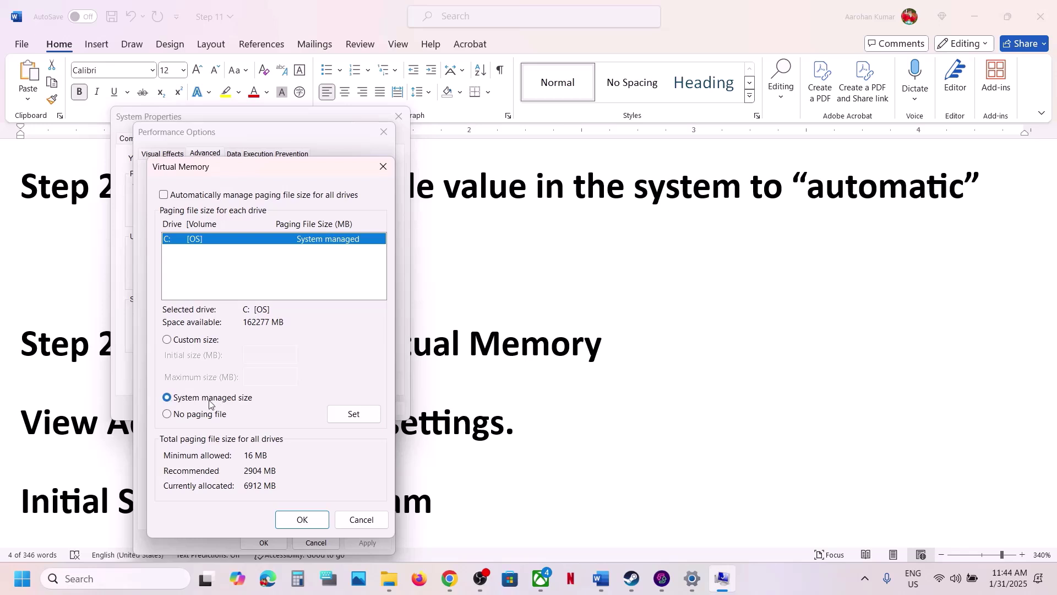
pyautogui.click(342, 417)
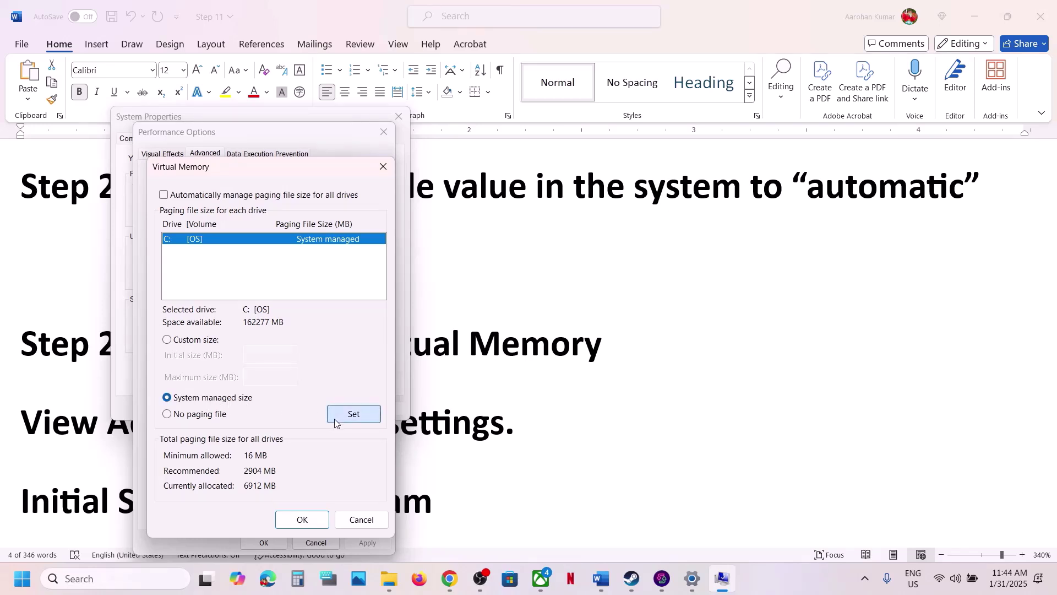
pyautogui.click(298, 517)
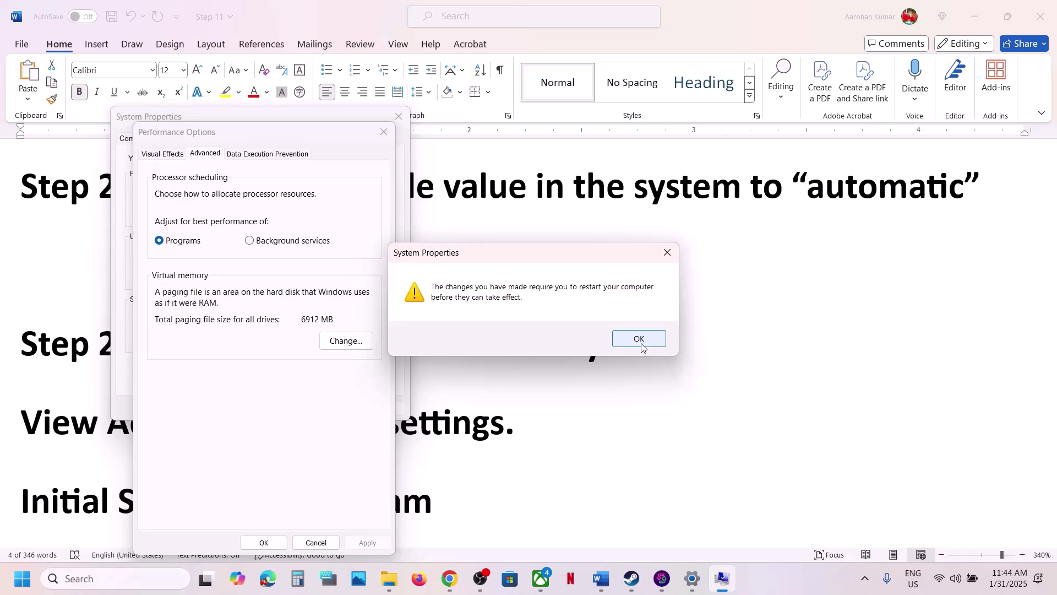
# Step: Return to the Word notes and highlight the Step 21 advice "Increase the Virtual Memory"
pyautogui.click(520, 449)
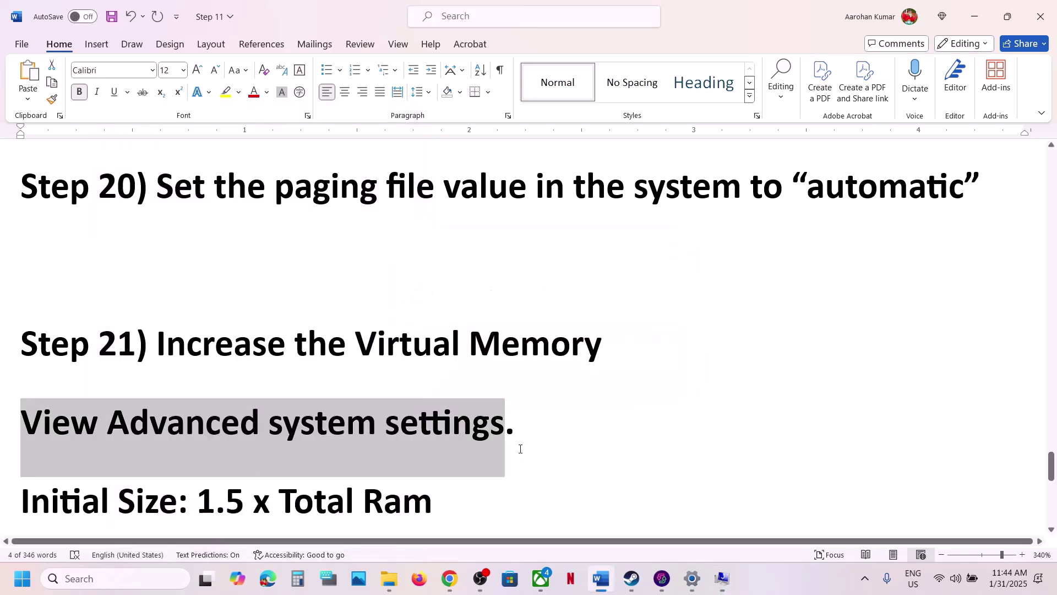
pyautogui.click(161, 339)
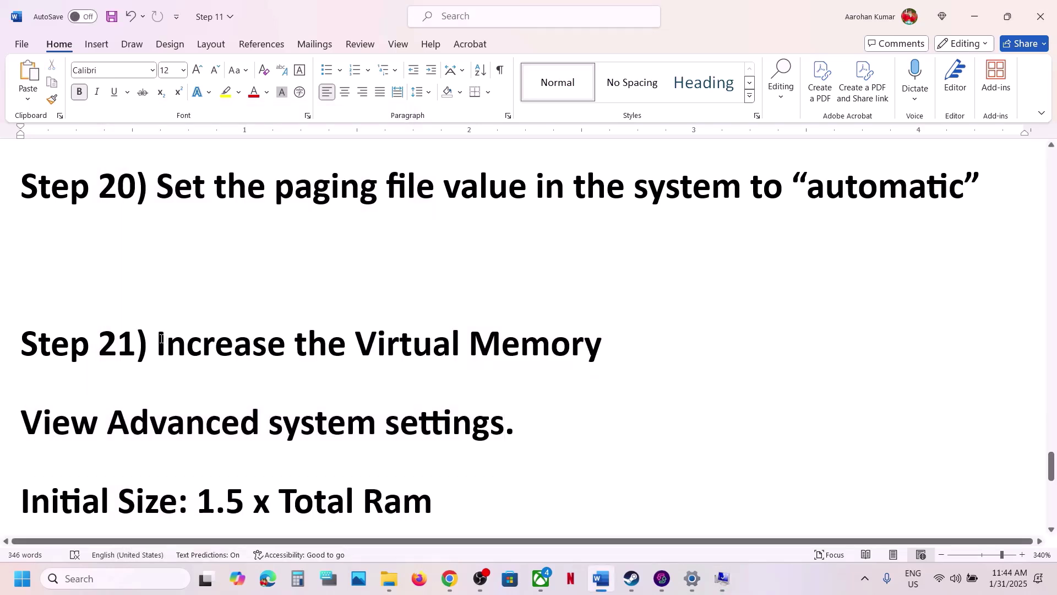
pyautogui.moveTo(160, 338); pyautogui.dragTo(642, 353)
pyautogui.click(778, 574)
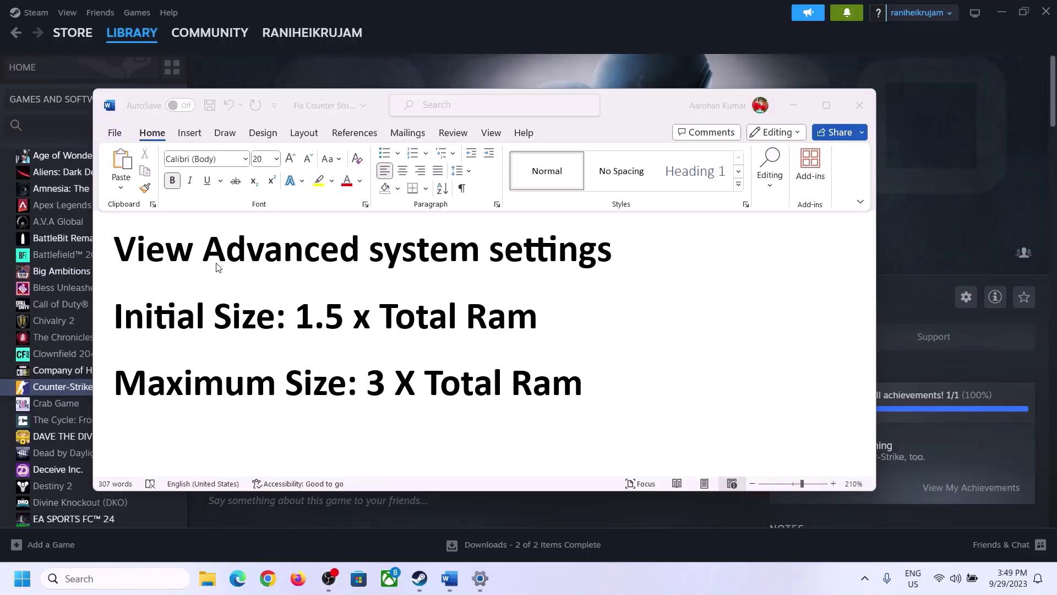
# Step: Search Windows for "View Advanced system settings", copied from the Word notes, and open the matching control panel item
pyautogui.click(149, 252)
pyautogui.moveTo(125, 254); pyautogui.dragTo(584, 263)
pyautogui.hotkey('ctrl', 'c')
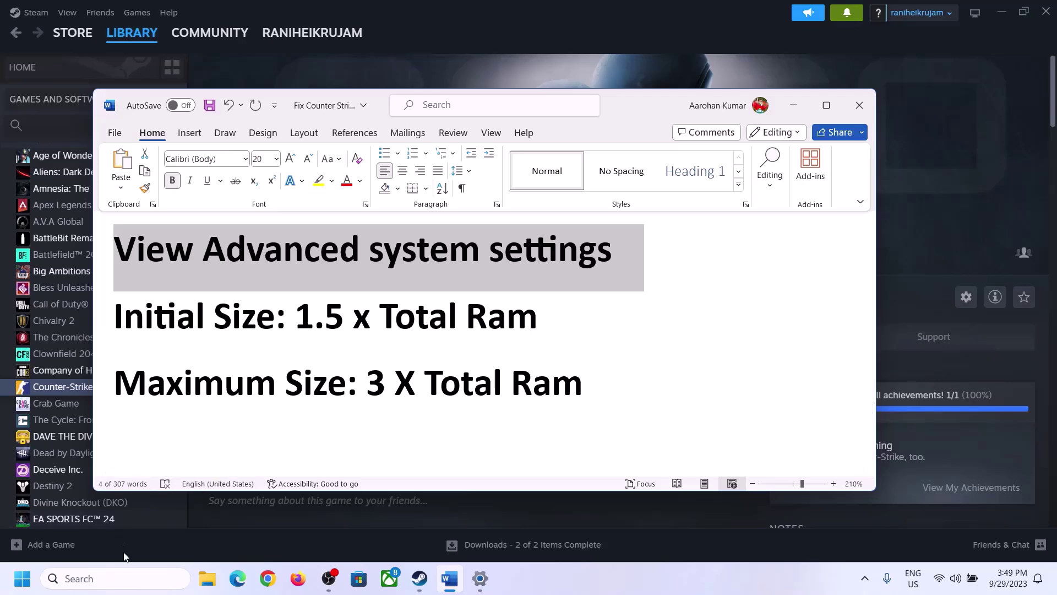
pyautogui.click(125, 579)
pyautogui.hotkey('ctrl', 'v')
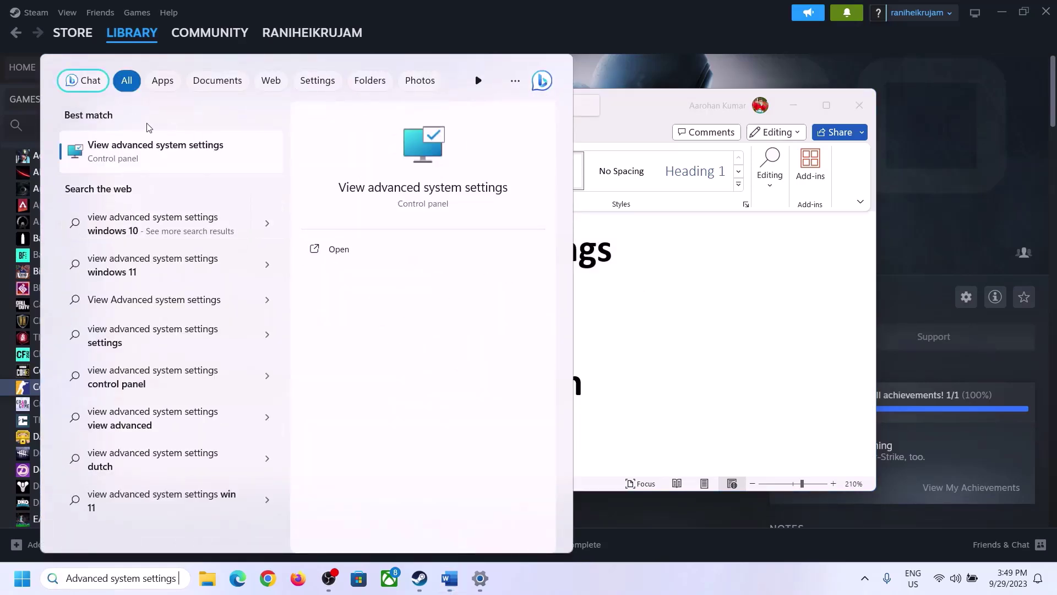
pyautogui.click(149, 160)
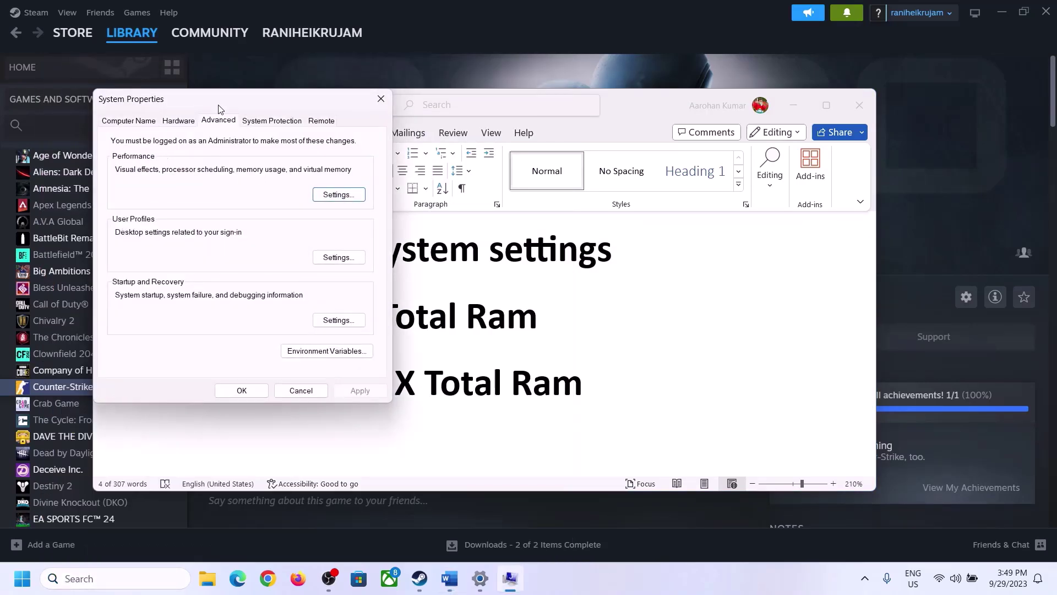
# Step: Open the virtual memory settings from the advanced performance options and turn off automatic paging file size management for all drives
pyautogui.moveTo(219, 109); pyautogui.dragTo(473, 191)
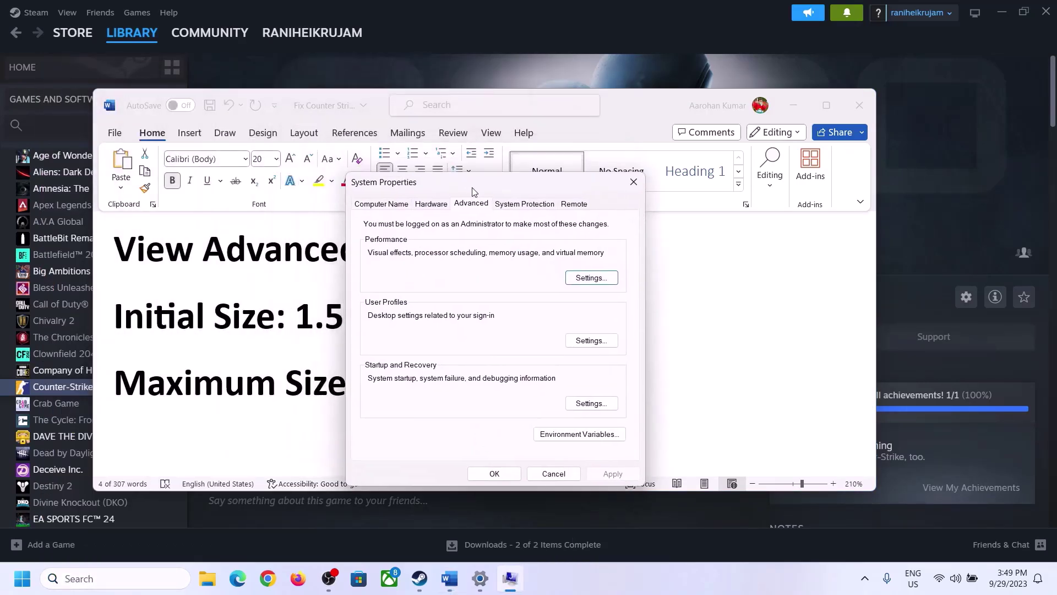
pyautogui.click(589, 280)
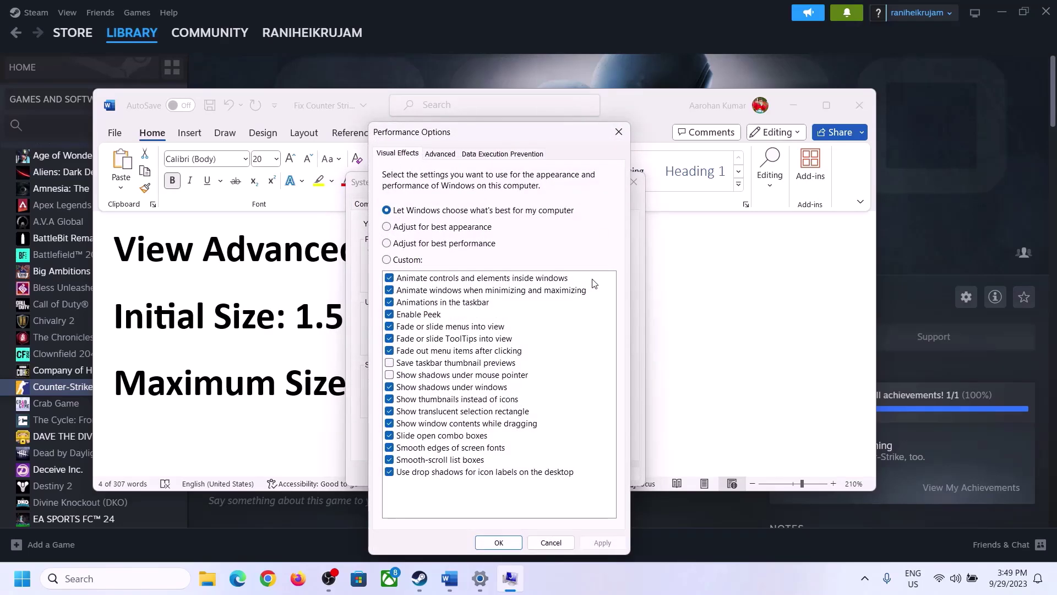
pyautogui.click(443, 156)
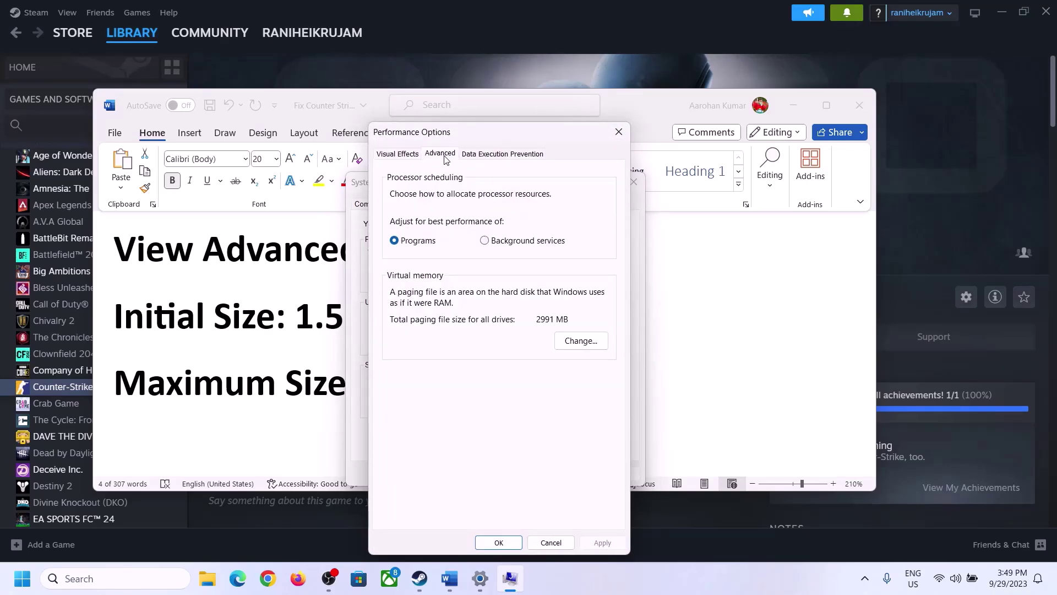
pyautogui.click(585, 339)
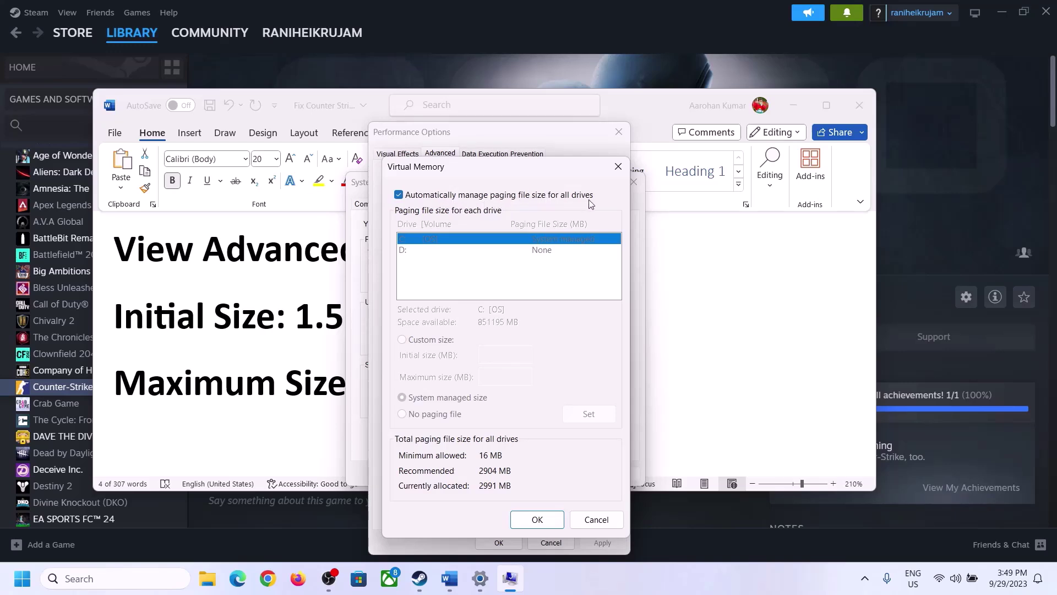
pyautogui.click(398, 194)
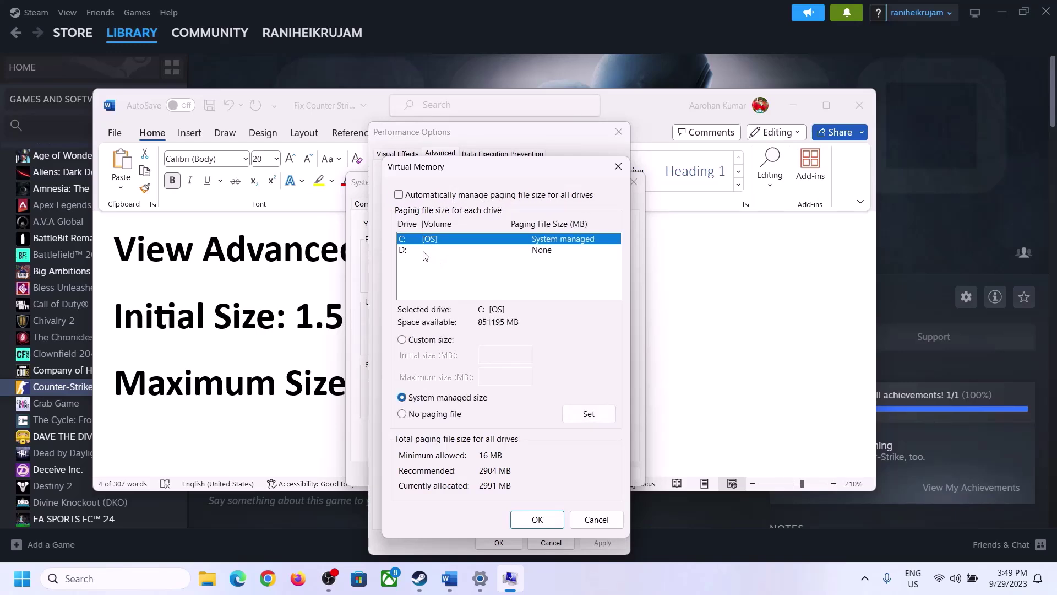